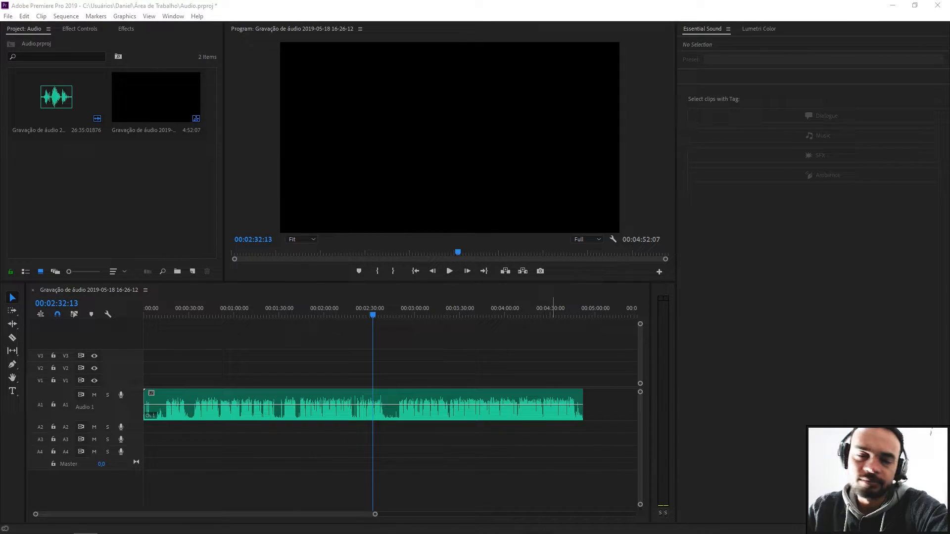
Step: Select the audio clip on track A1 and place the playhead in the quiet passage at about 00:02:48
key("ctrl+s")
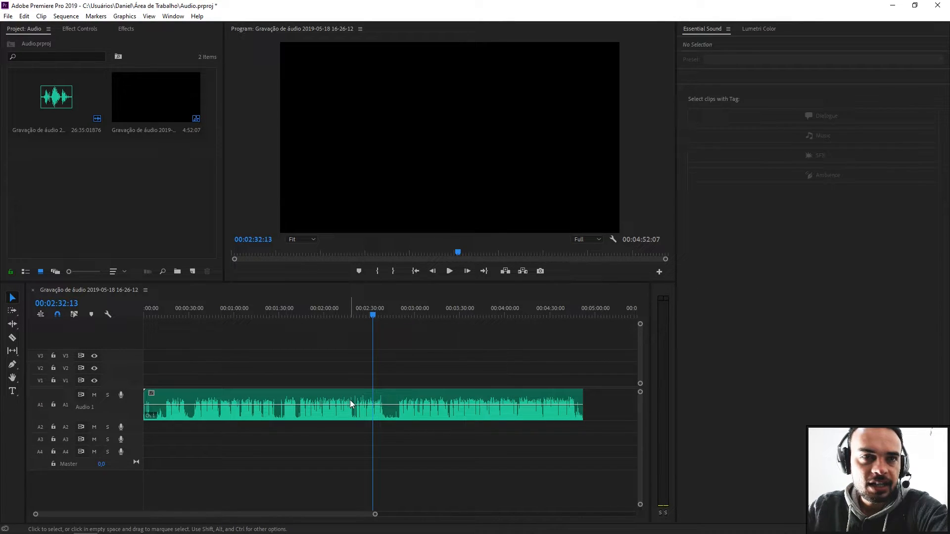
left_click(262, 312)
left_click(336, 400)
left_click_drag(318, 308, 366, 307)
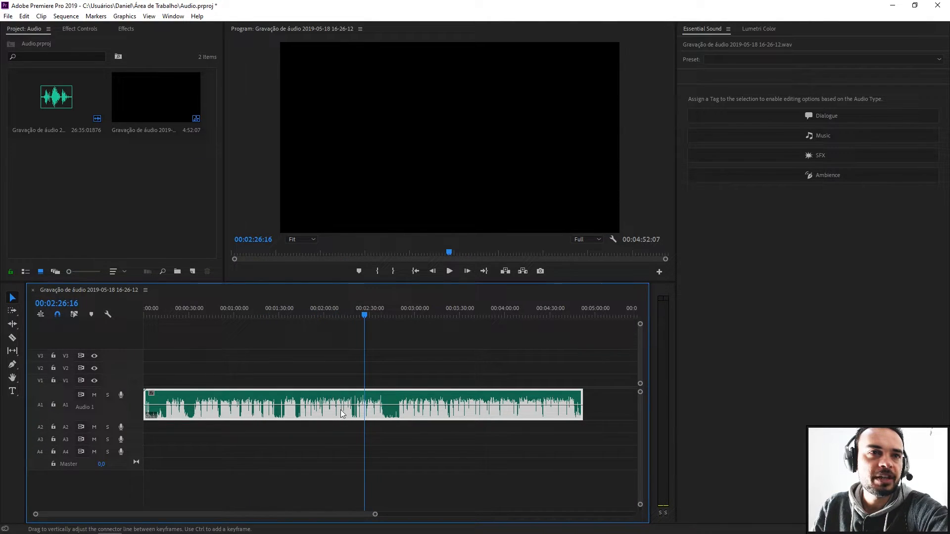
scroll(391, 404, "up", 5)
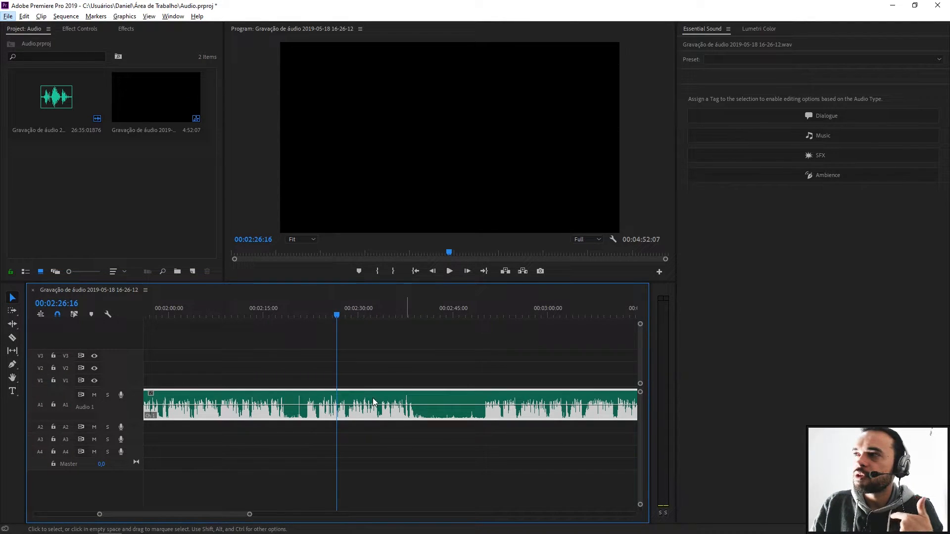
scroll(477, 423, "up", 1)
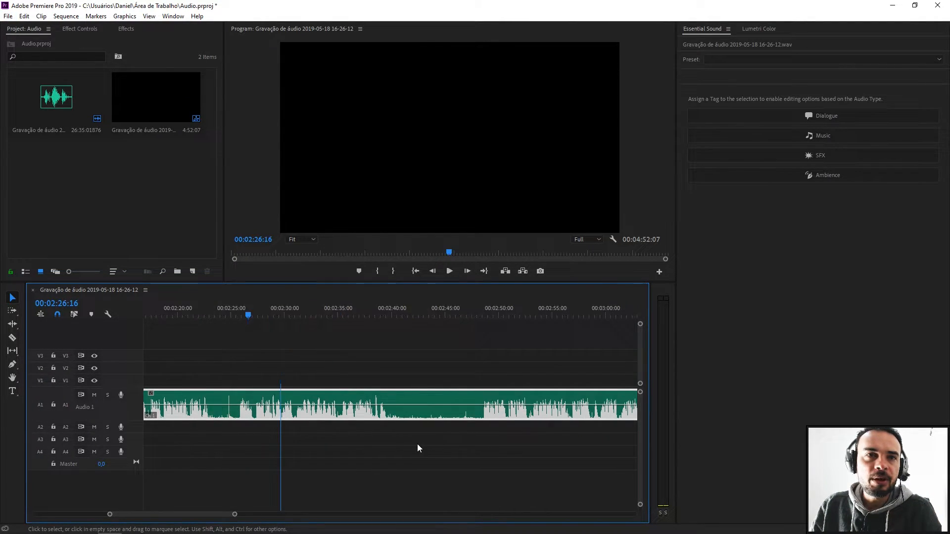
scroll(418, 444, "up", 1)
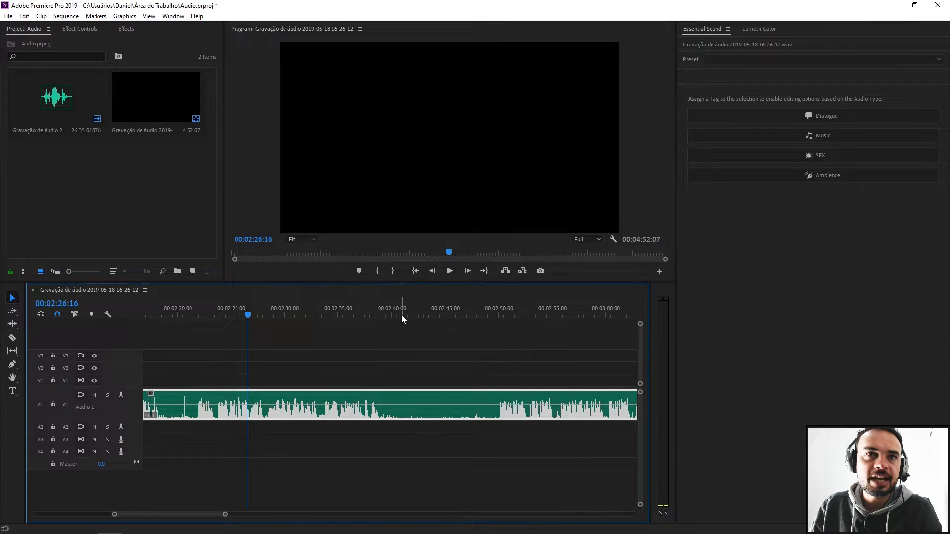
left_click_drag(412, 312, 477, 310)
scroll(411, 428, "up", 1)
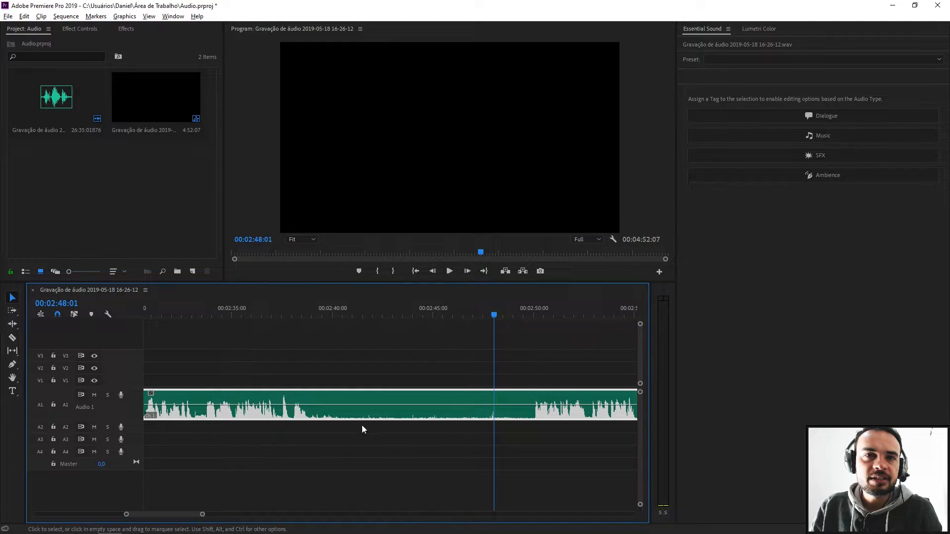
Step: Increase the height of audio track A1 to show its waveform larger
double_click(133, 406)
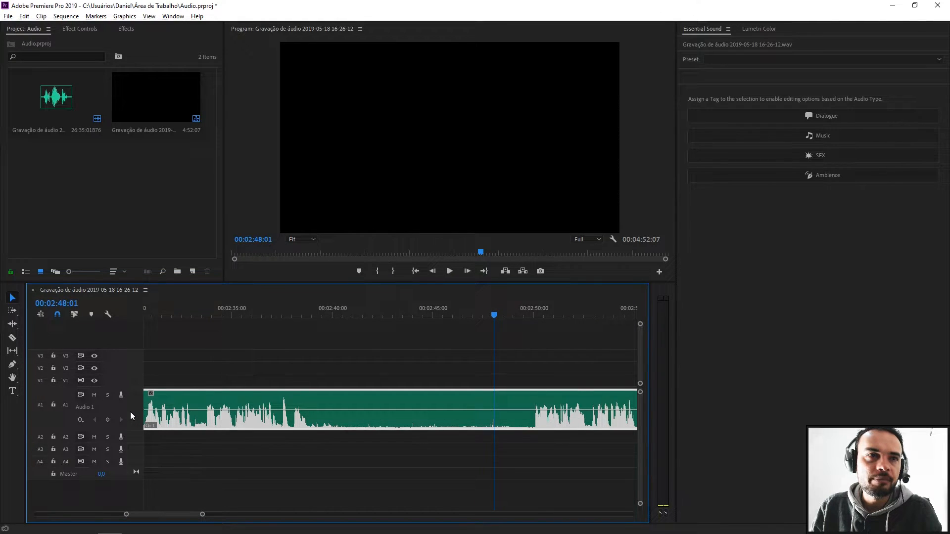
scroll(131, 412, "up", 1)
left_click_drag(136, 388, 140, 361)
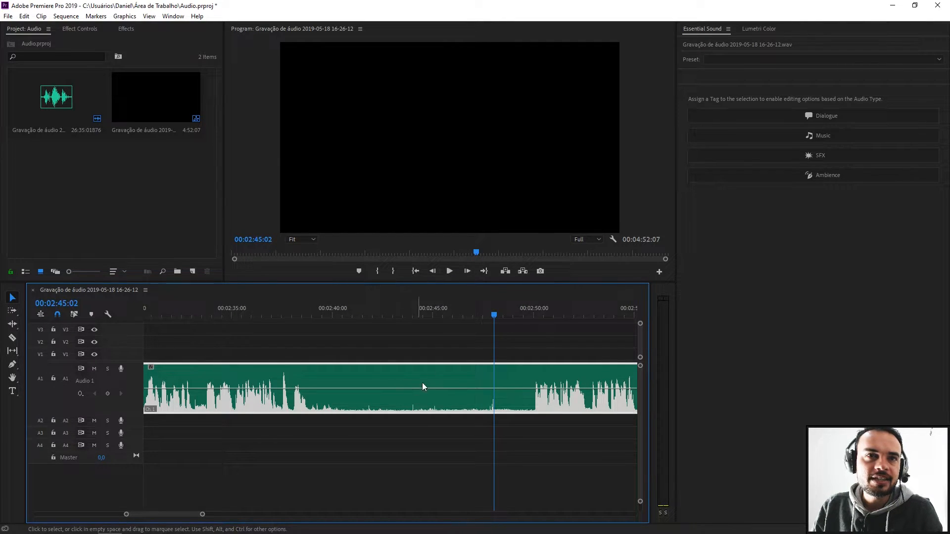
Step: Scrub across the quiet passage up to about 00:02:49 and play back the speech from just before 00:02:30
left_click_drag(331, 317, 515, 315)
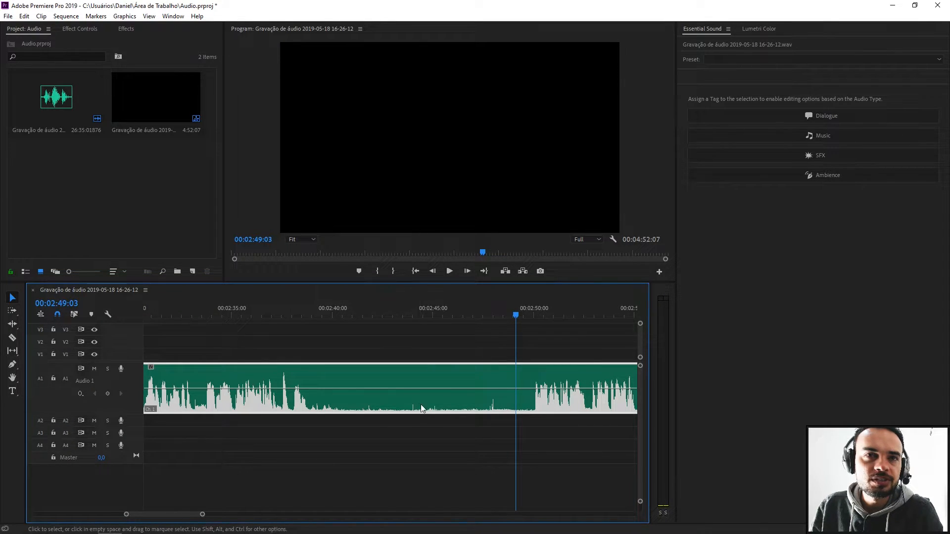
key("minus")
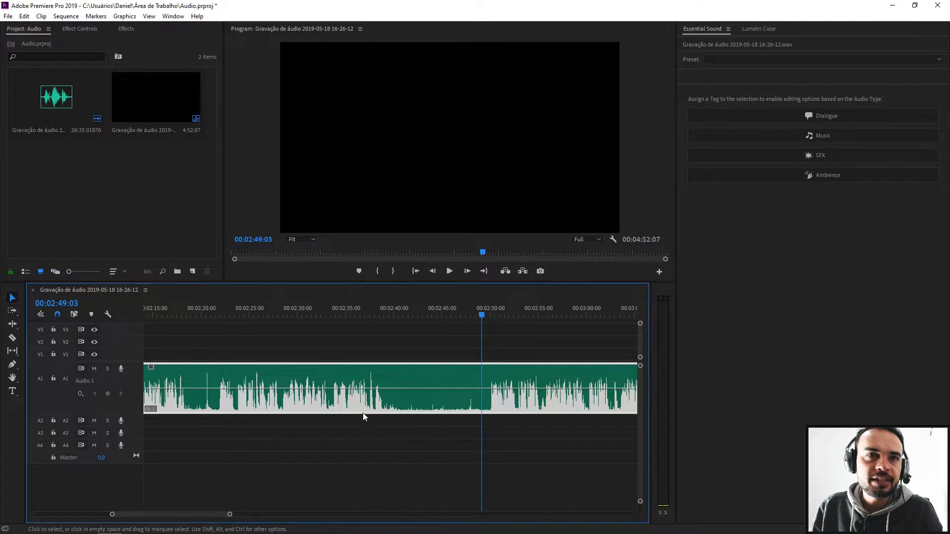
left_click_drag(242, 314, 295, 319)
key("space")
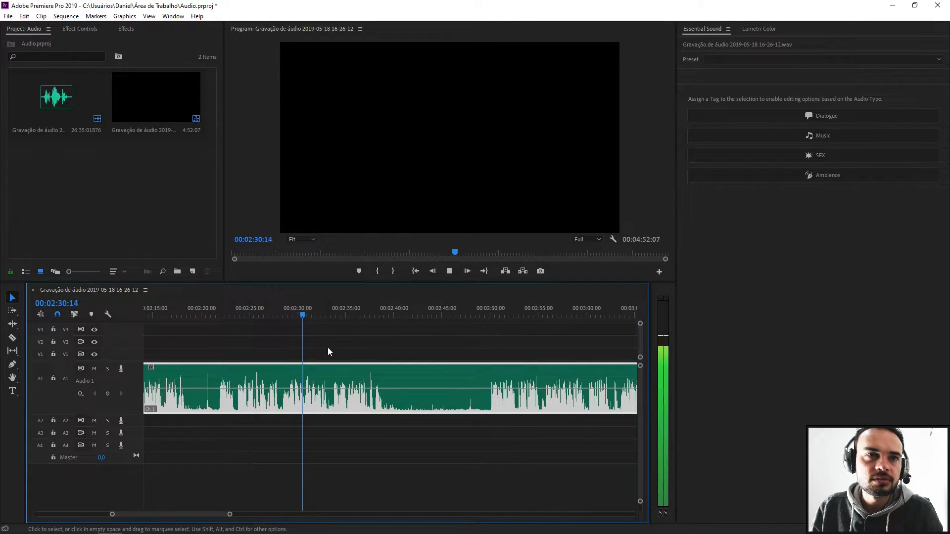
key("space")
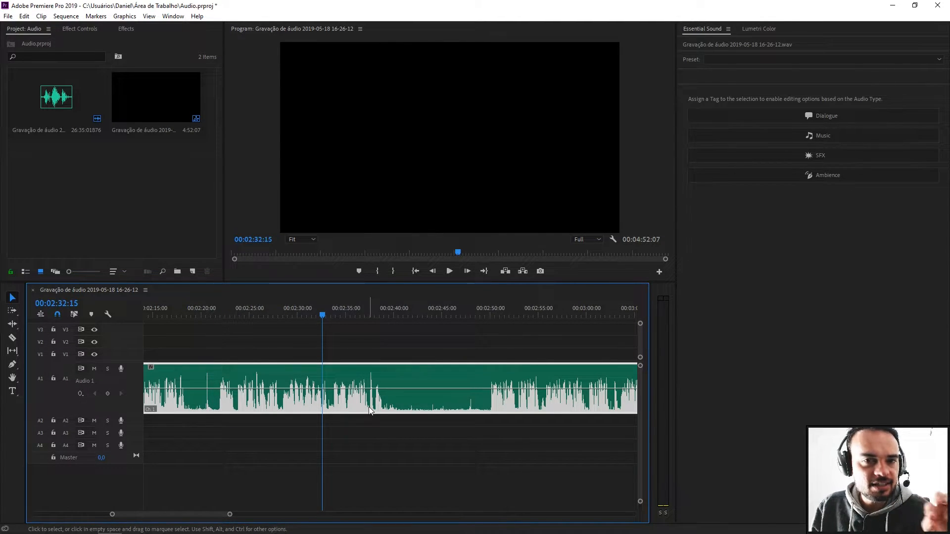
Step: Examine the waveform of the whole recording, comparing the spoken parts with the quiet gaps between them
scroll(421, 381, "up", 2)
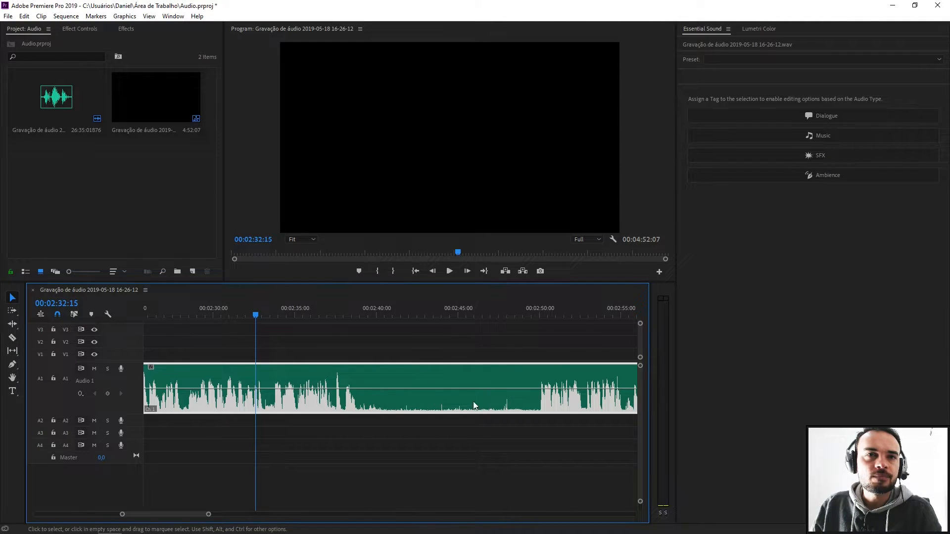
scroll(461, 384, "down", 2)
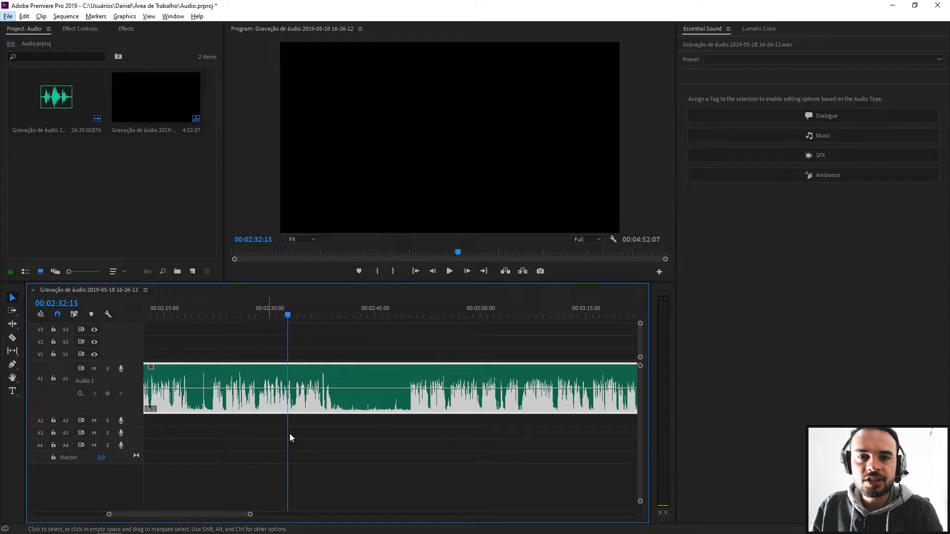
scroll(287, 434, "down", 4)
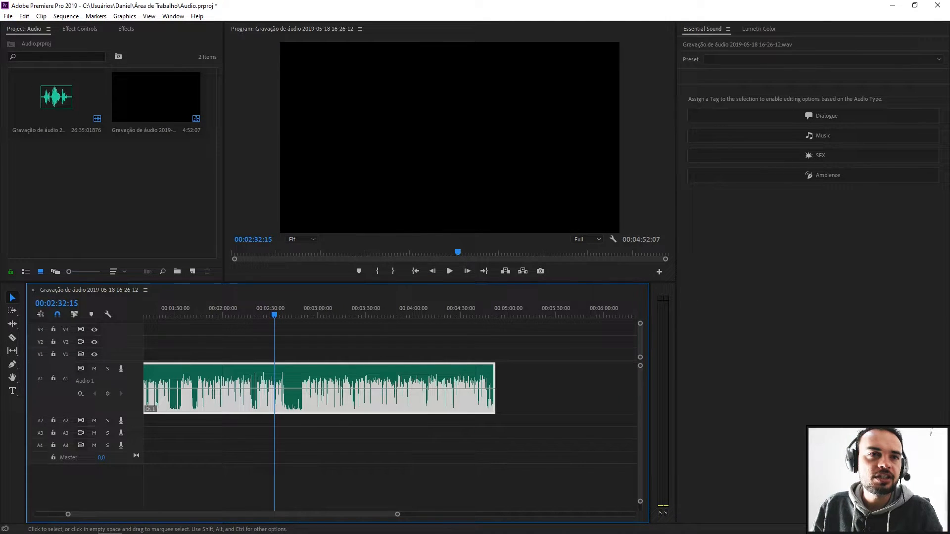
left_click(281, 477)
scroll(252, 490, "up", 2)
scroll(198, 512, "up", 3)
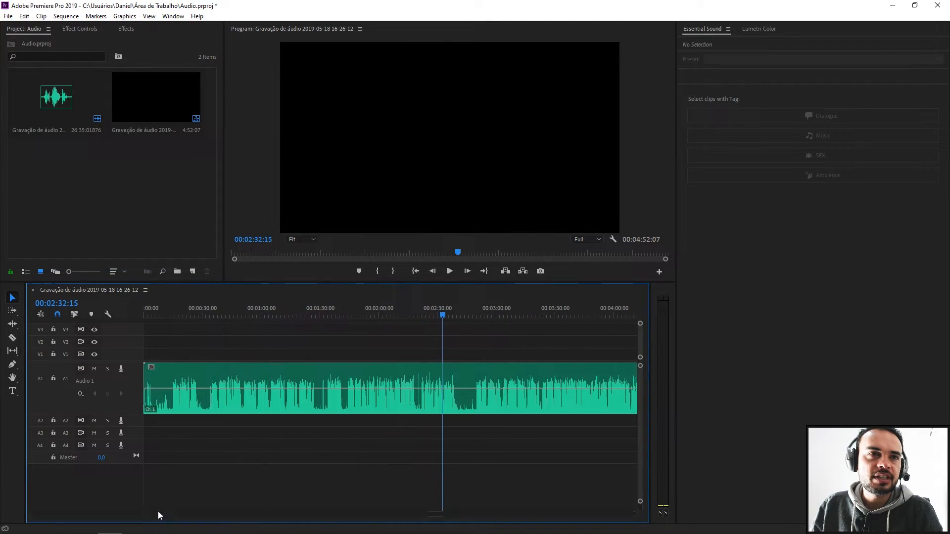
scroll(166, 472, "down", 1)
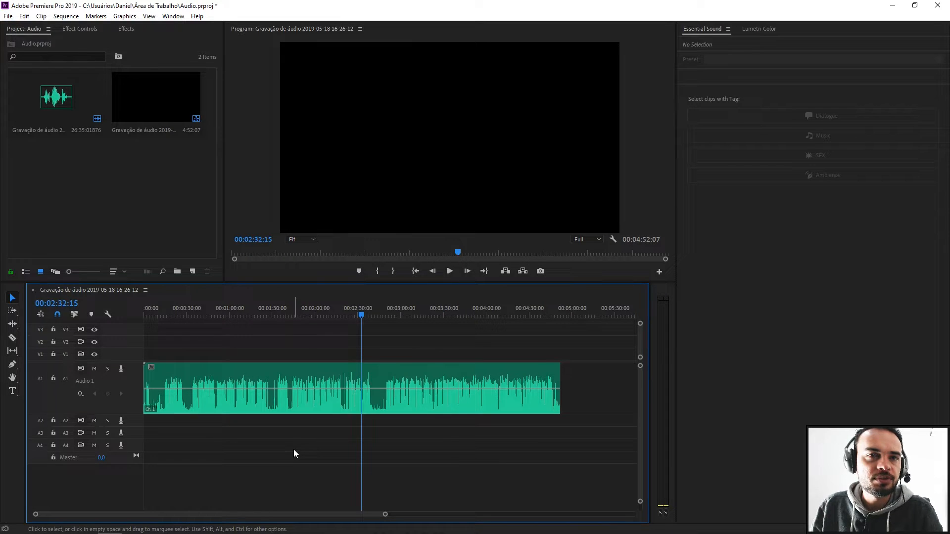
scroll(294, 428, "up", 2)
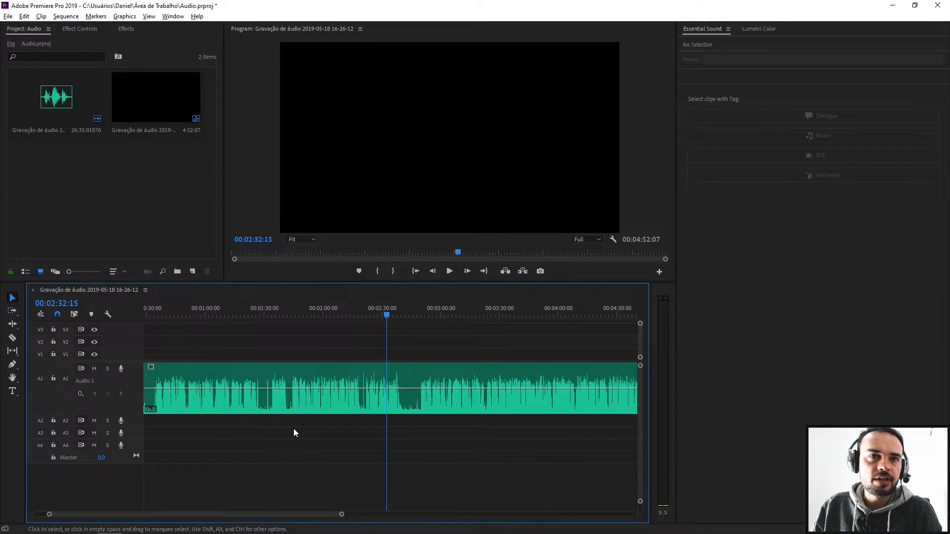
scroll(346, 428, "up", 3)
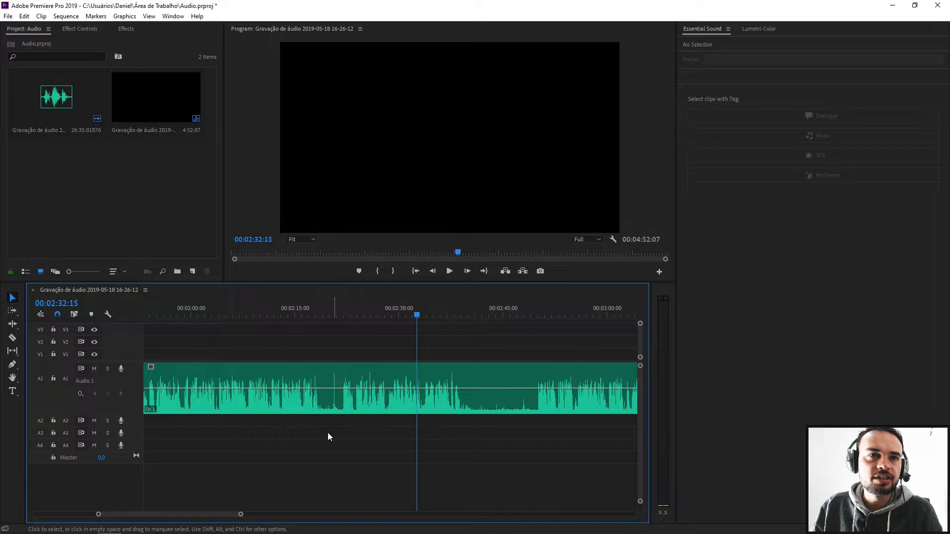
Step: Cut out the quiet gap with the noise spike between about 00:02:19 and 00:02:21 and ripple delete it
scroll(307, 371, "up", 1)
left_click(311, 315)
left_click_drag(313, 316, 318, 314)
key("c")
left_click(353, 391)
key("v")
left_click(339, 389)
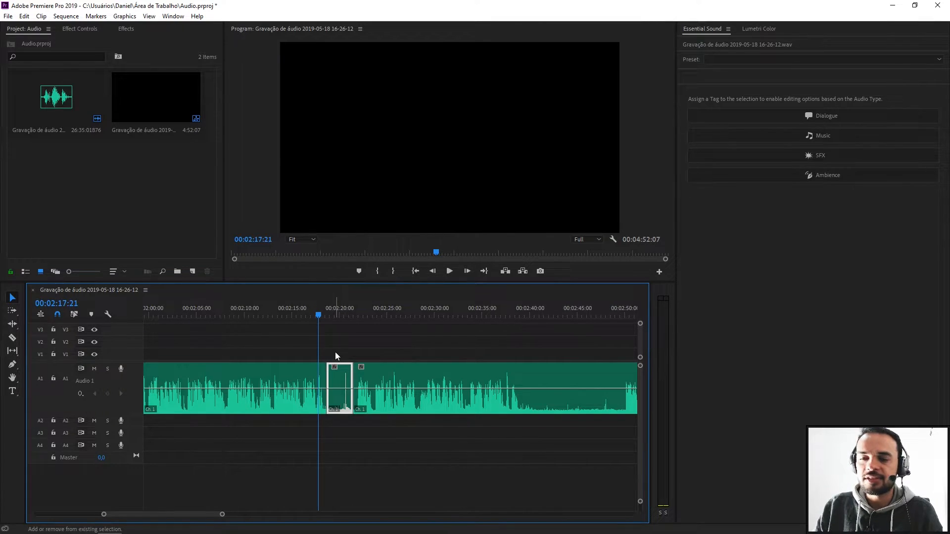
key("shift+Delete")
Step: Nest both audio clips on track A1 into a single sequence, keeping the suggested name
left_click(368, 375)
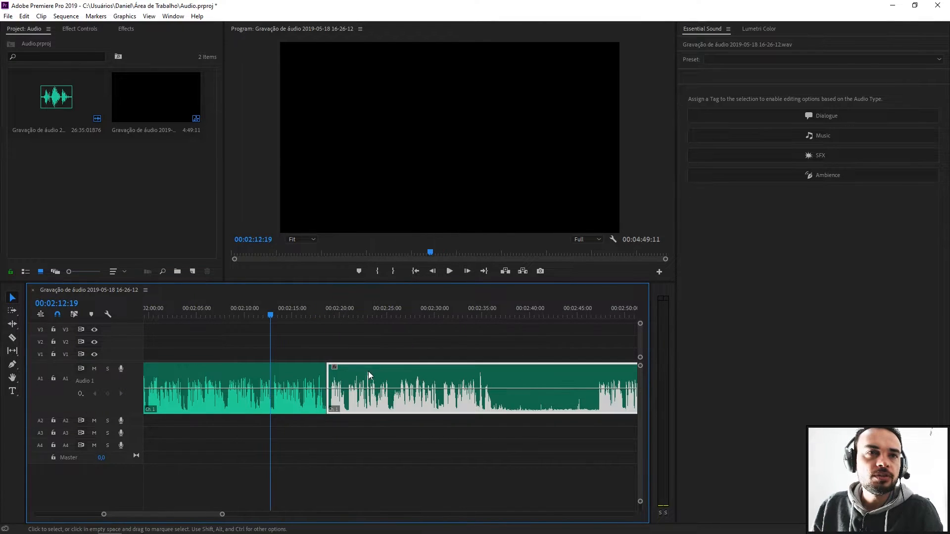
left_click(305, 382)
left_click(341, 383)
left_click(300, 388)
scroll(298, 433, "down", 1)
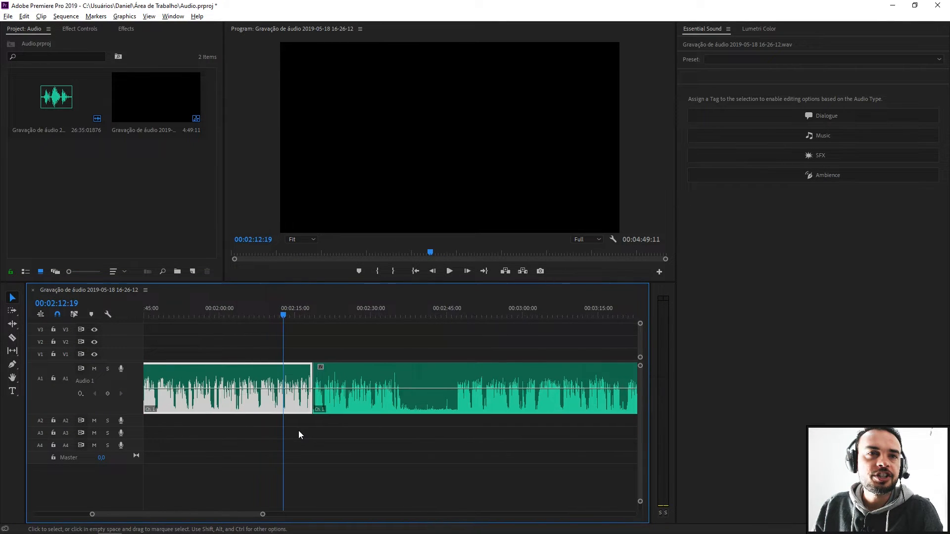
scroll(205, 516, "down", 3)
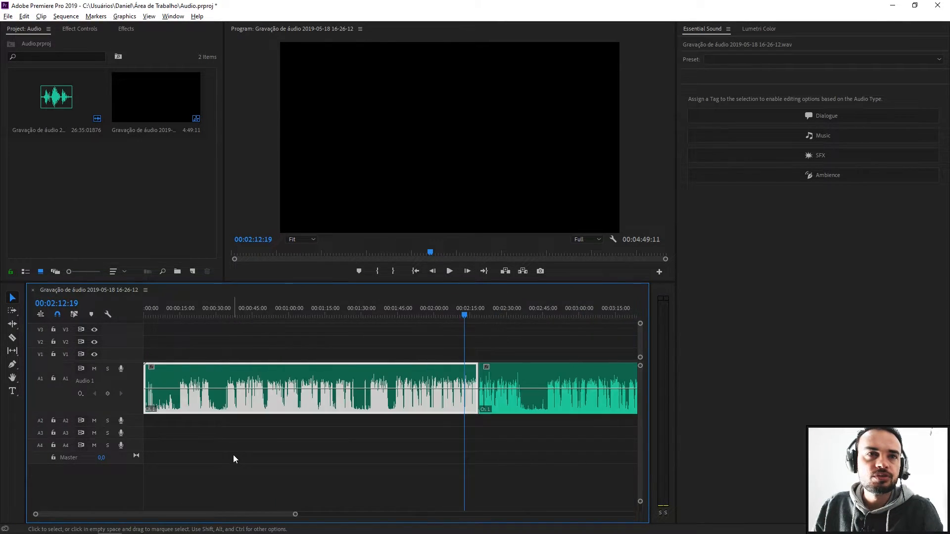
left_click_drag(541, 345, 338, 385)
right_click(423, 378)
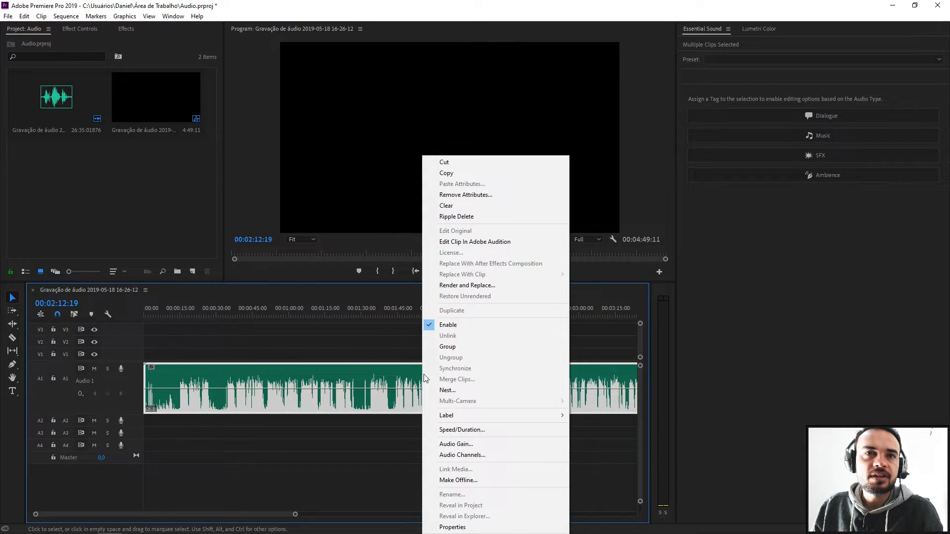
left_click(452, 390)
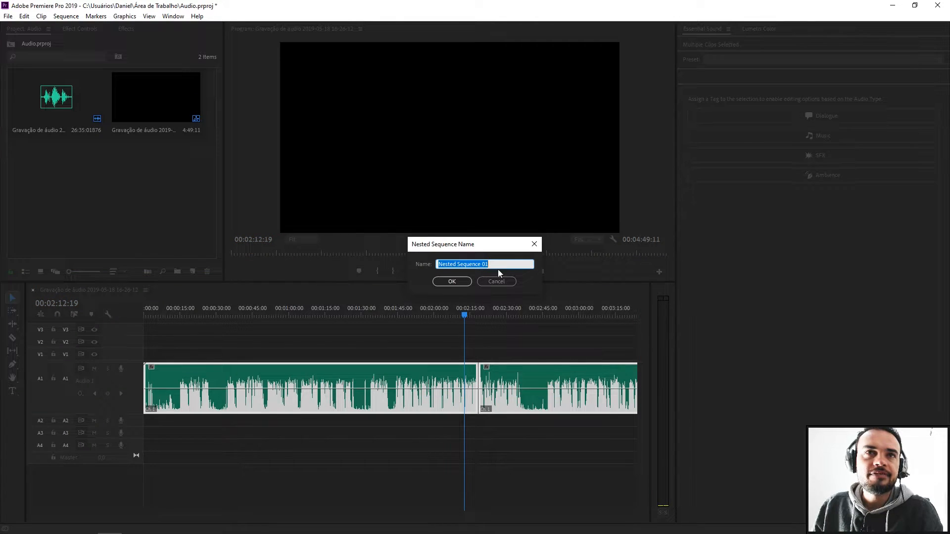
left_click(452, 281)
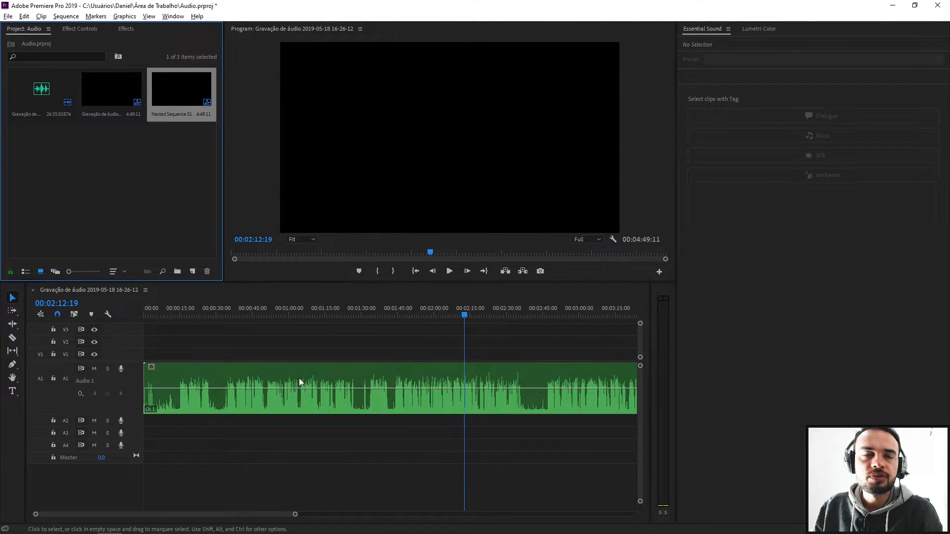
Step: Undo the nesting, the ripple delete and the cuts in the audio clip on track A1
key("minus")
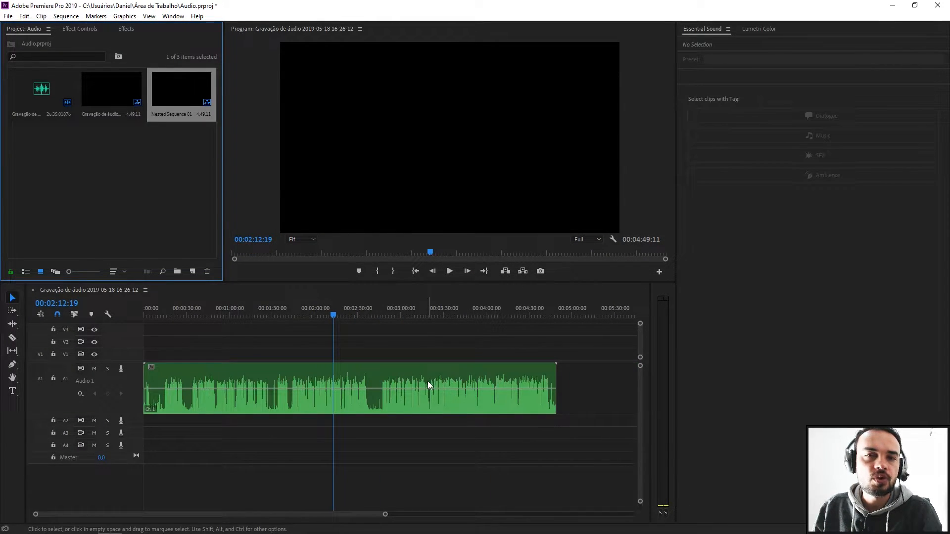
left_click(390, 376)
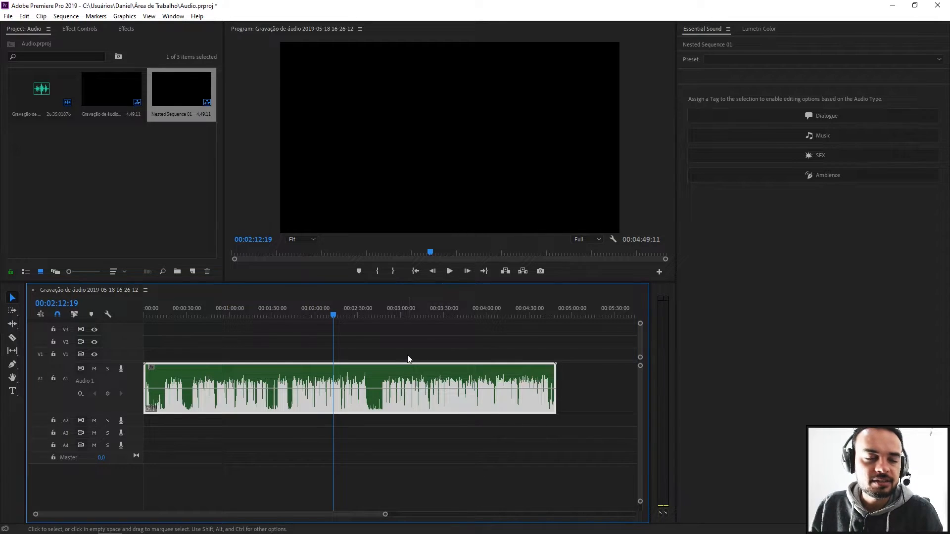
key("ctrl+z")
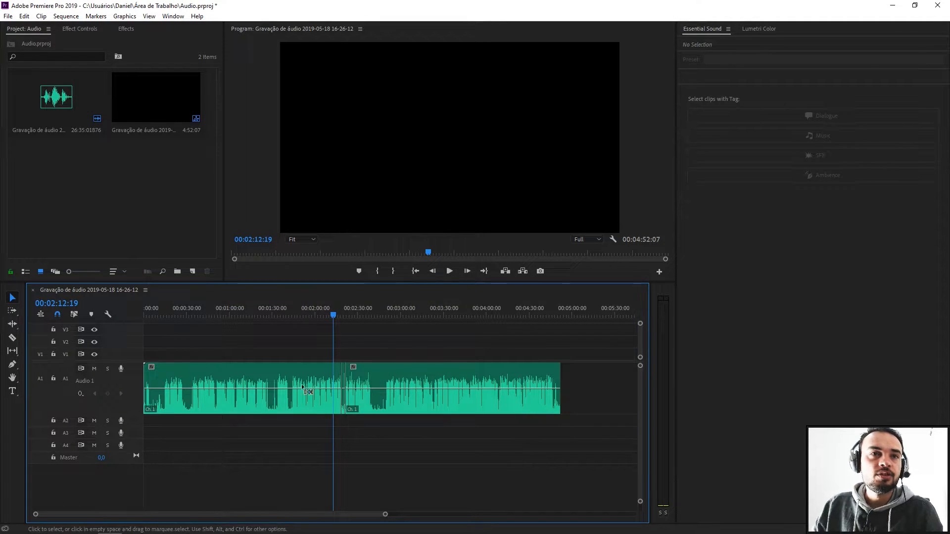
scroll(352, 411, "up", 3)
scroll(353, 411, "up", 3)
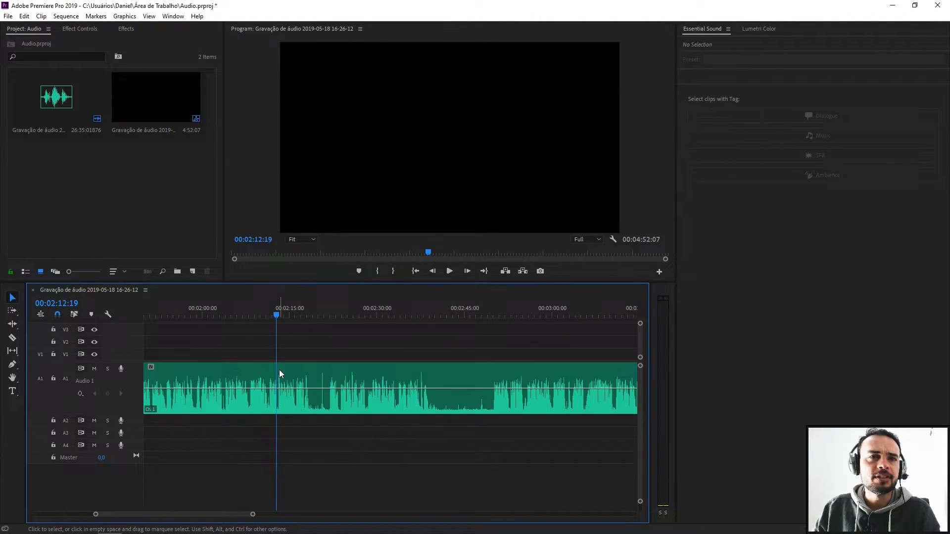
Step: Bring up the Audio Meters panel and place the playhead in the speech at about 00:02:31
left_click(383, 315)
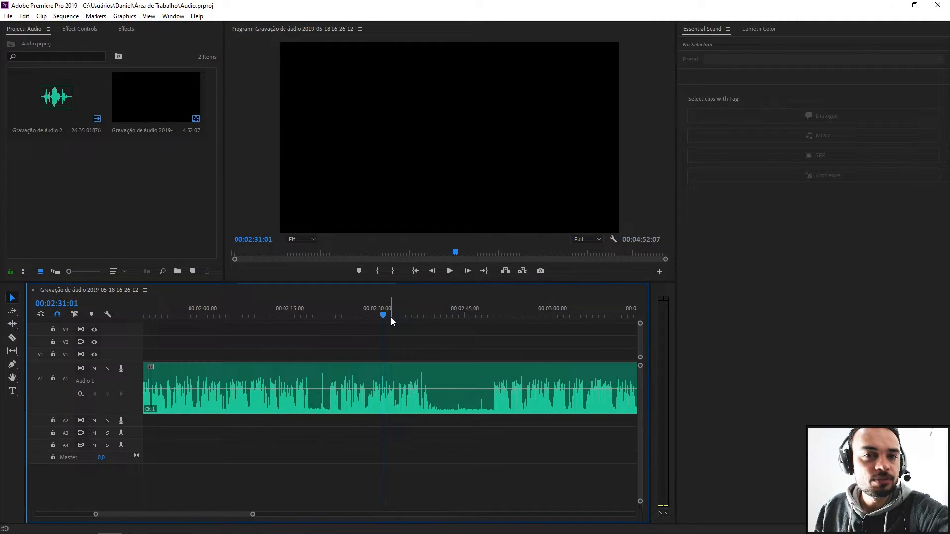
left_click(383, 407)
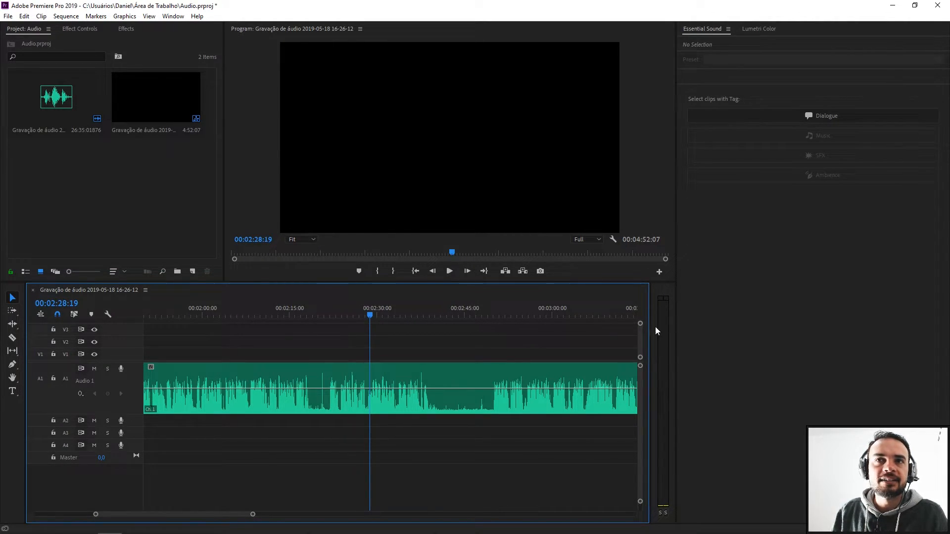
left_click(174, 18)
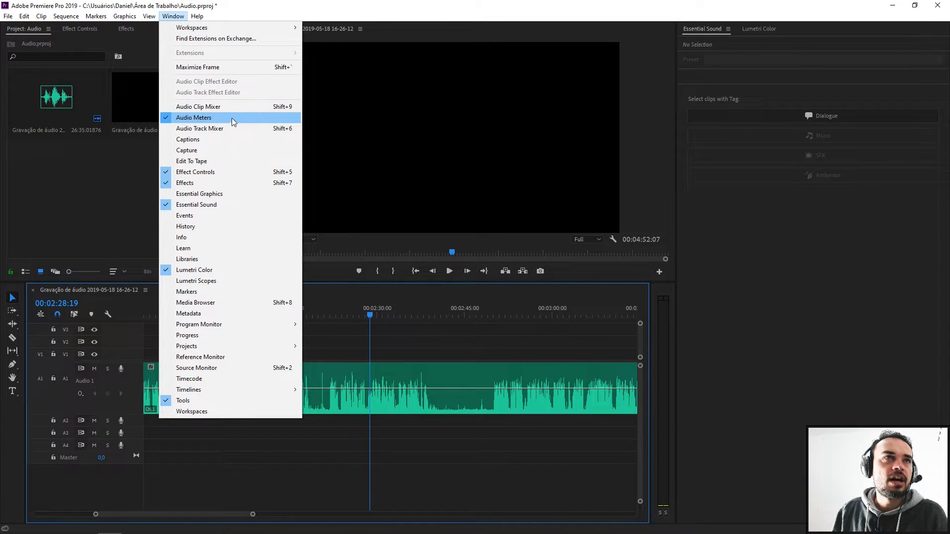
left_click(214, 123)
left_click(392, 316)
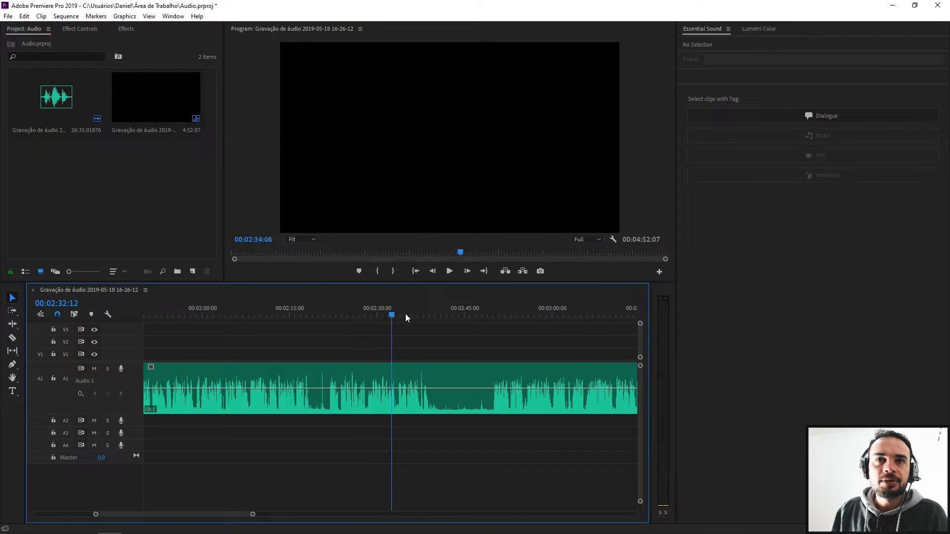
mouse_move(392, 317)
left_mouse_down()
mouse_move(375, 313)
mouse_move(385, 315)
left_mouse_up()
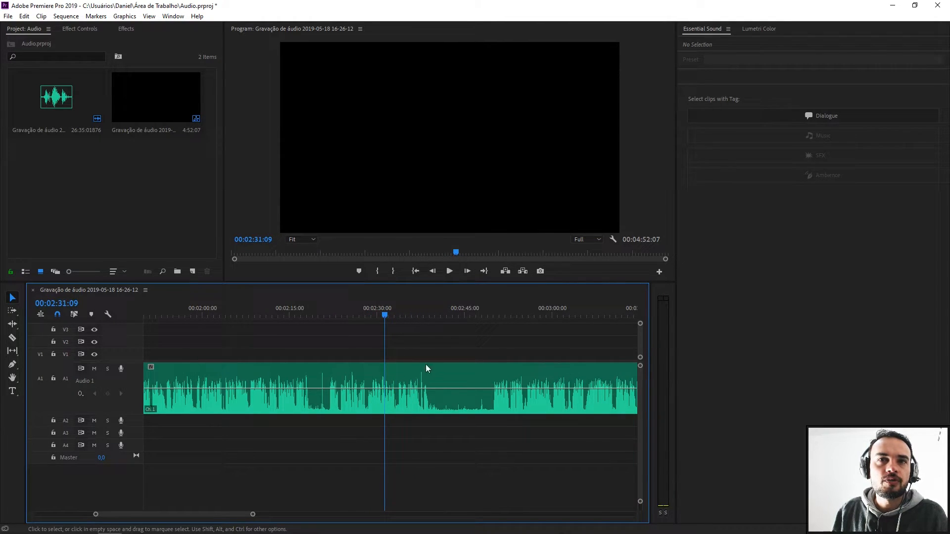
Step: Play the speech from about 00:02:23 and widen the Audio Meters panel so its dB scale is readable
left_click(340, 314)
key("space")
left_click_drag(652, 307, 633, 307)
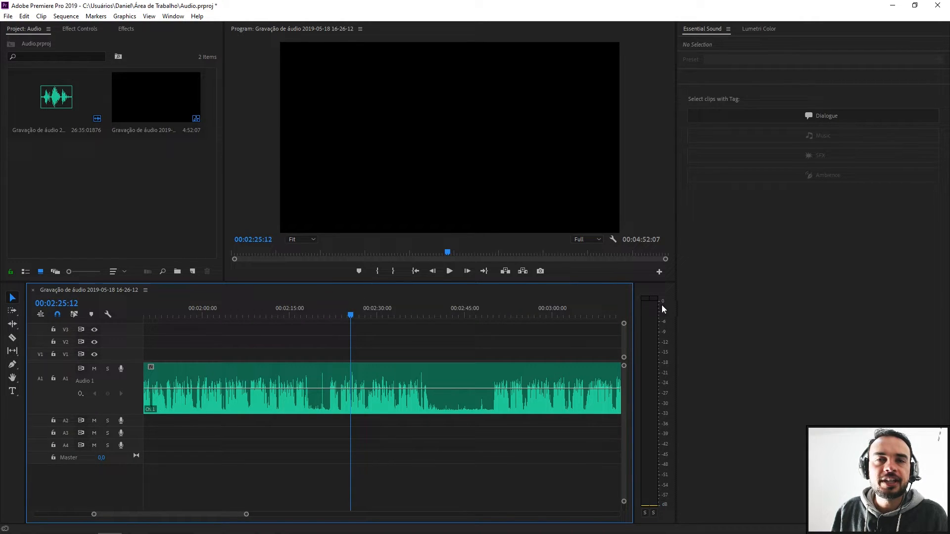
Step: Cut the audio clip on track A1 at about 00:02:33 and 00:02:39 to isolate the speech passage between them
scroll(392, 409, "up", 2, "alt")
key("c")
left_click(402, 395)
left_click(469, 399)
key("v")
Step: Adjust the audio gain of the isolated speech segment by 10 dB
left_click(441, 378)
right_click(441, 376)
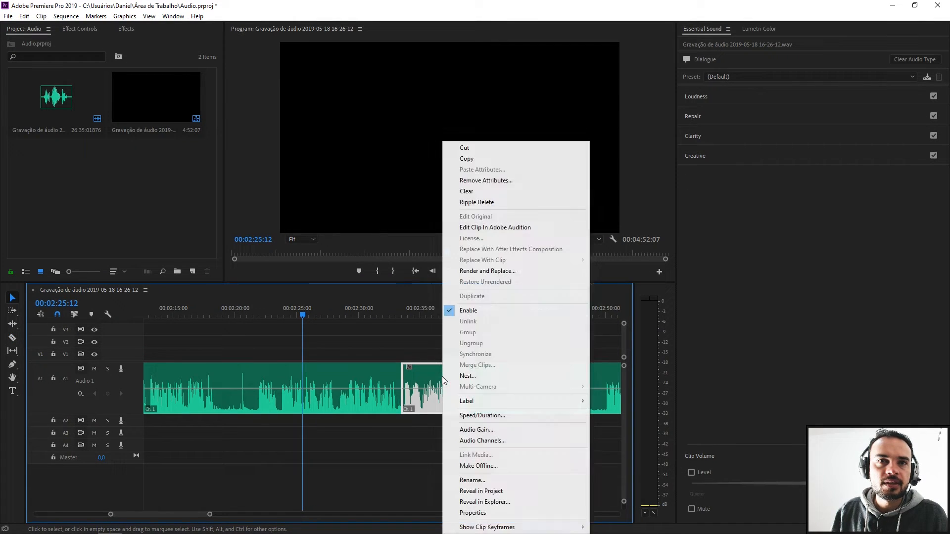
left_click(476, 430)
type("10")
key("Return")
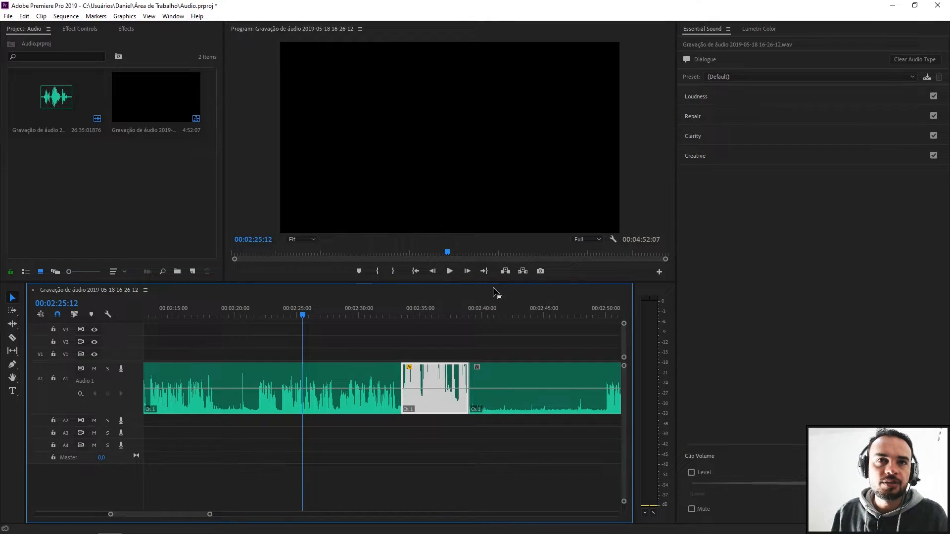
Step: Play the boosted segment from about 00:02:34 to check it for clipping, and reset the meters' clipping indicators
left_click(412, 358)
scroll(420, 368, "up", 3)
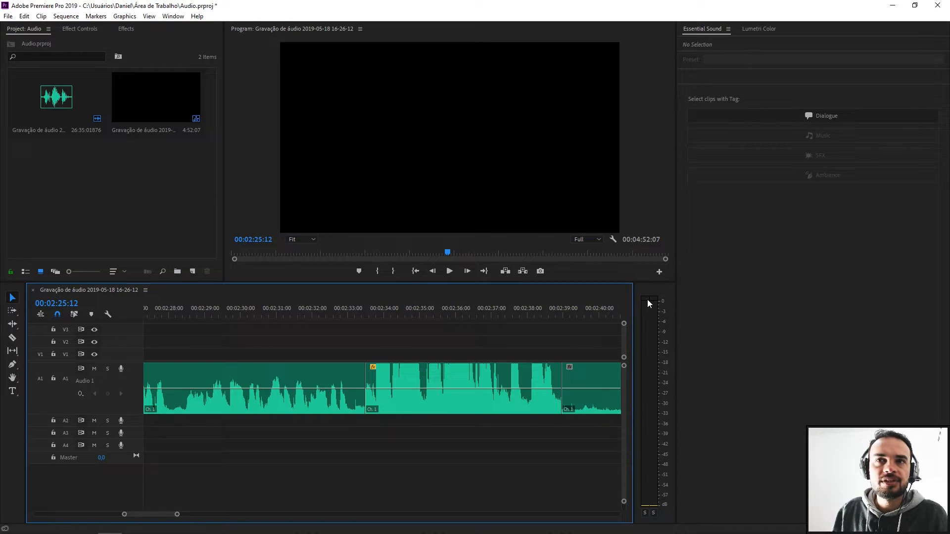
left_click(375, 310)
key("space")
key("space")
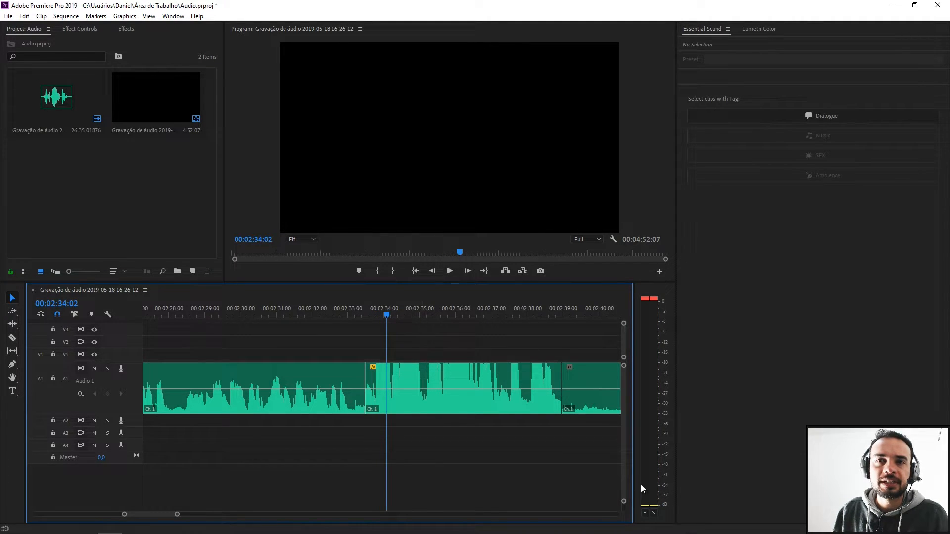
left_click(644, 299)
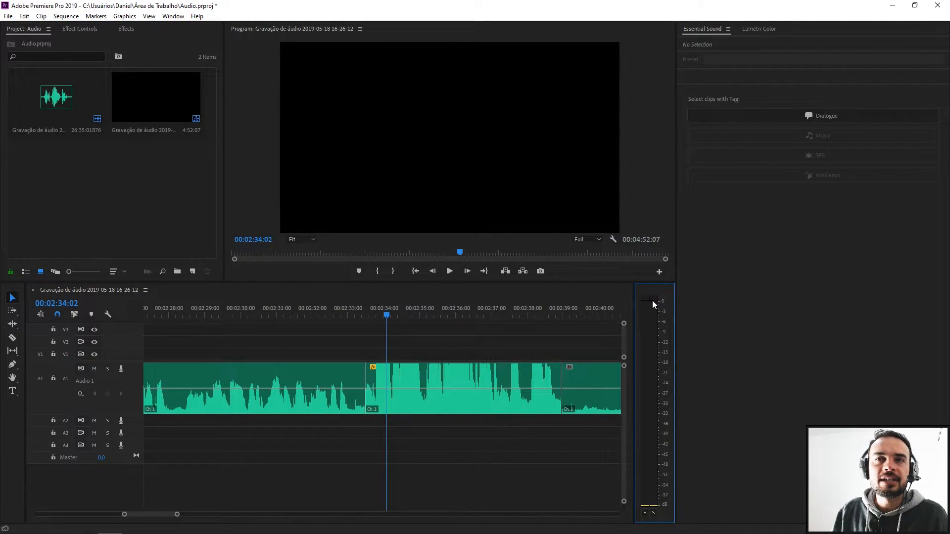
Step: Undo the gain increase and both cuts in the audio clip on track A1
scroll(450, 444, "down", 2)
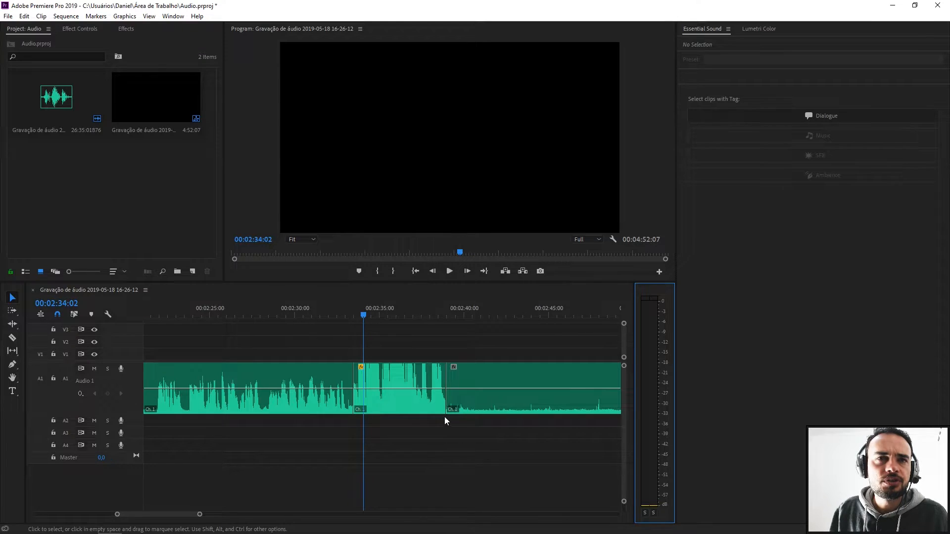
left_click(405, 400)
key("ctrl+z")
key("ctrl+z")
key("ctrl+z")
Step: Play the original speech from about 00:02:29 and check its level on the audio meters
left_click_drag(309, 308, 286, 309)
key("space")
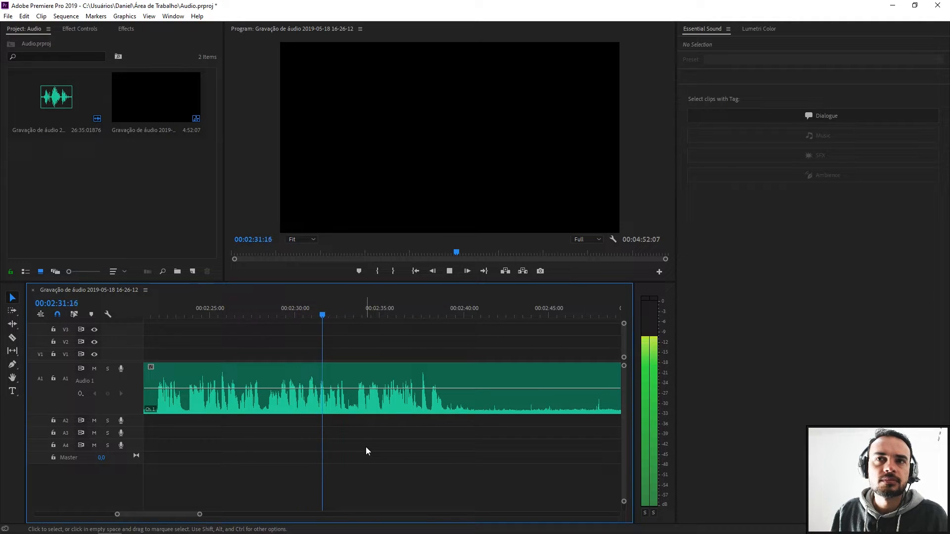
key("space")
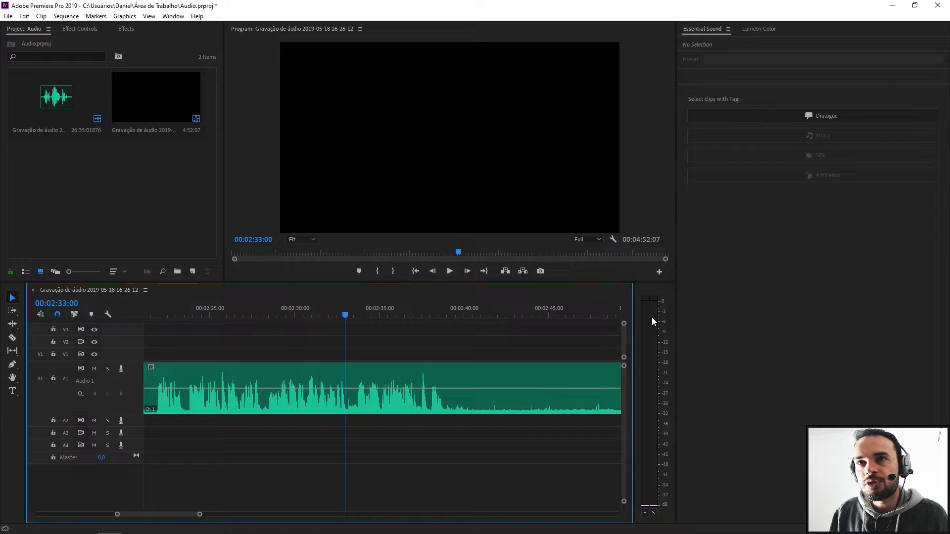
Step: Adjust the audio gain of the whole clip on track A1 by +3 dB
left_click(442, 378)
right_click(370, 376)
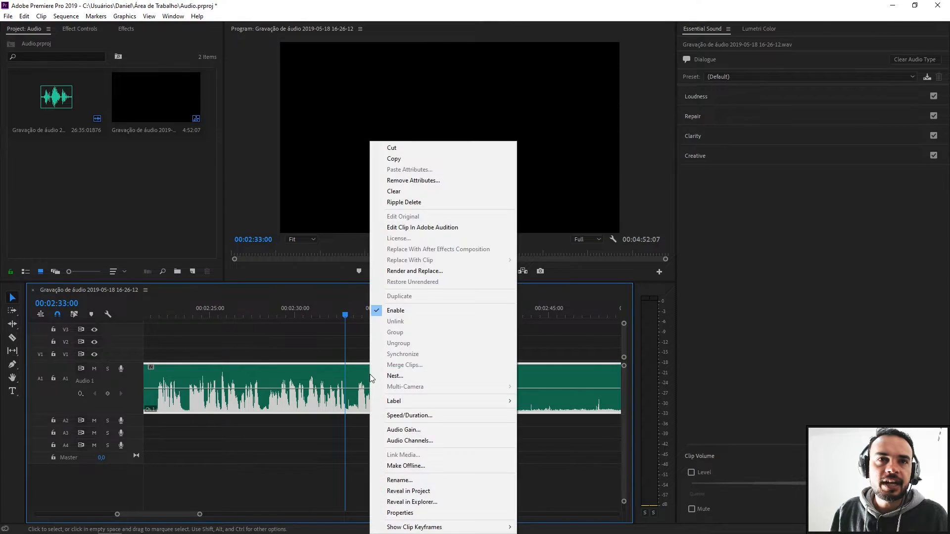
left_click(418, 429)
type("+3")
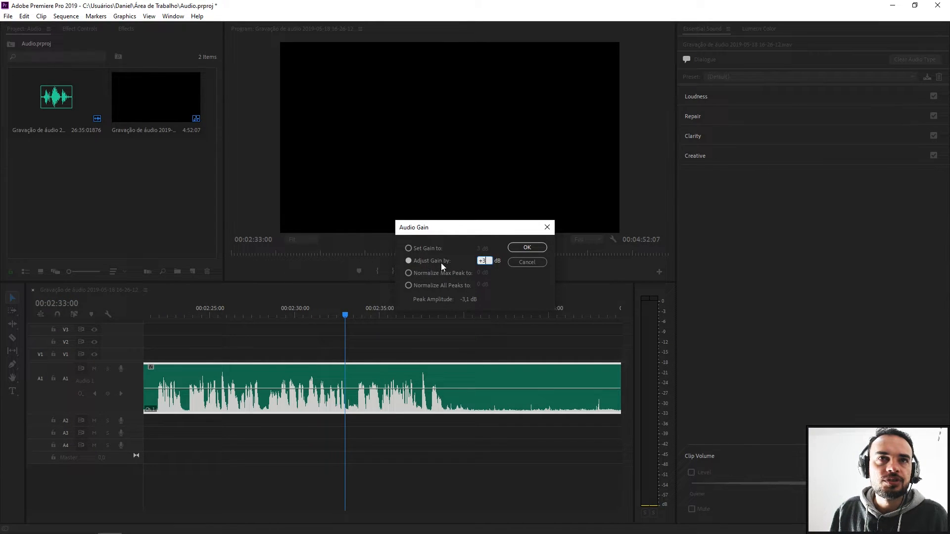
left_click(529, 248)
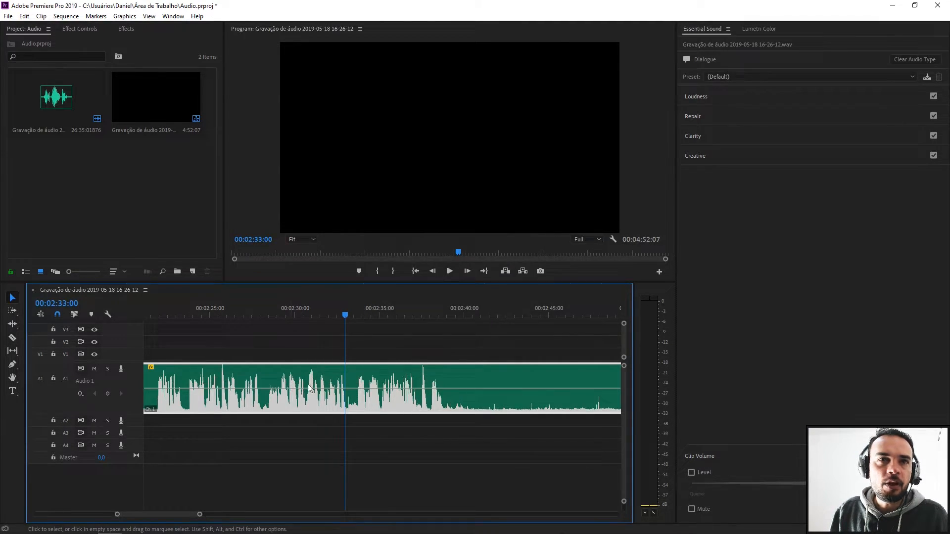
Step: Play the clip with raised gain from about 00:02:31 and check its level on the audio meters
scroll(236, 387, "down", 5)
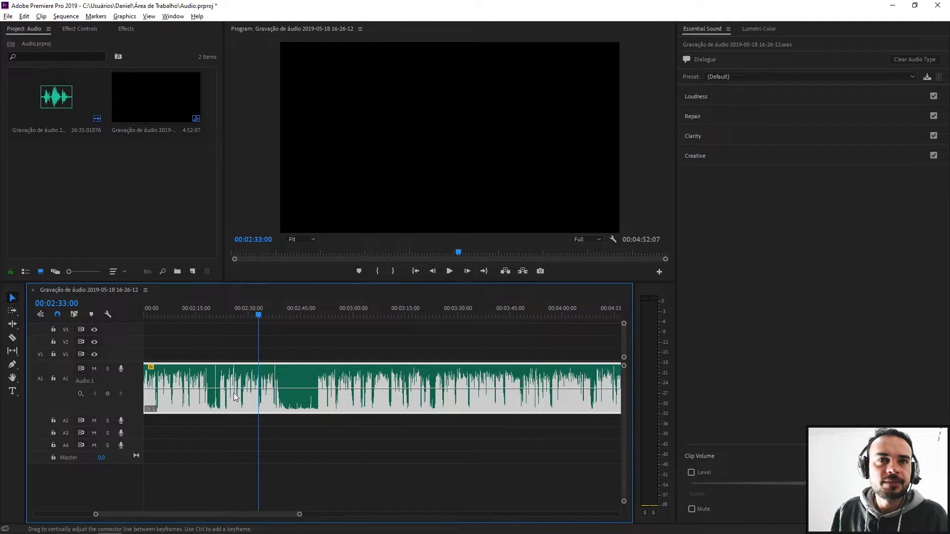
scroll(234, 393, "up", 5)
left_click(189, 314)
key("space")
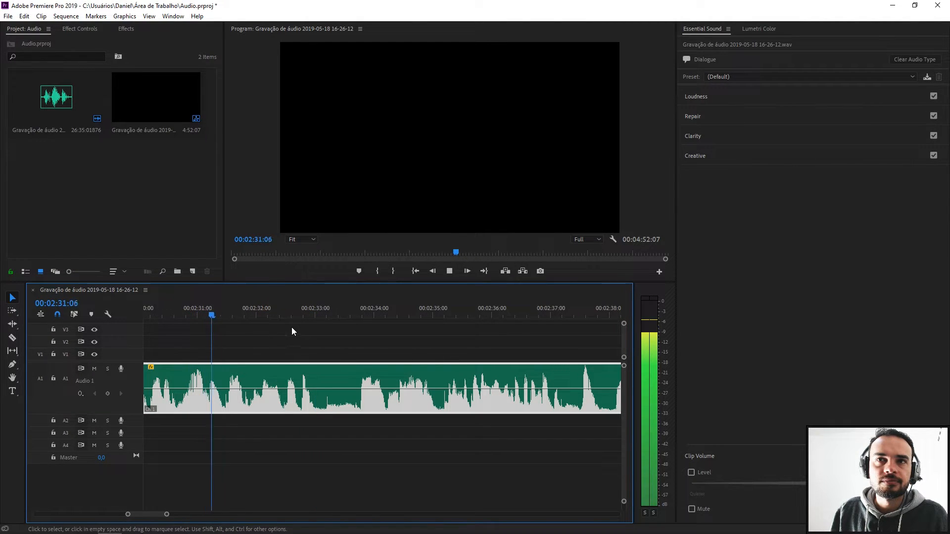
key("space")
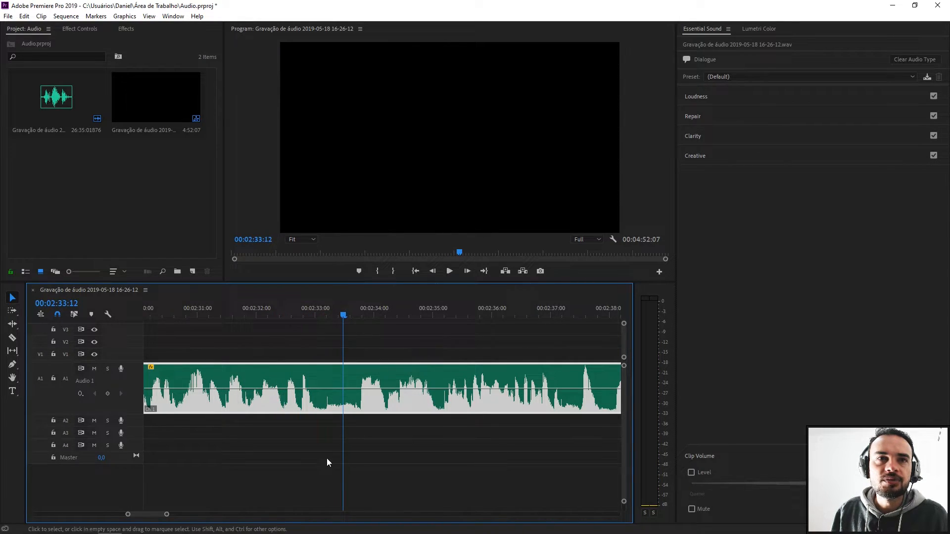
Step: Examine the clip's waveform in overview and close up, from the pause after 00:02:38 to the speech around 00:04:40
scroll(331, 462, "down", 3)
scroll(344, 415, "down", 4)
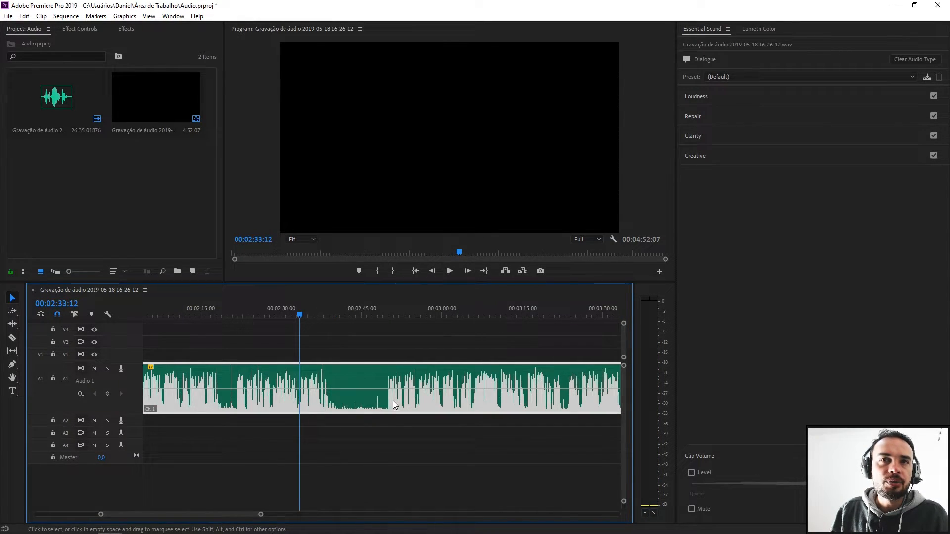
scroll(511, 376, "up", 6)
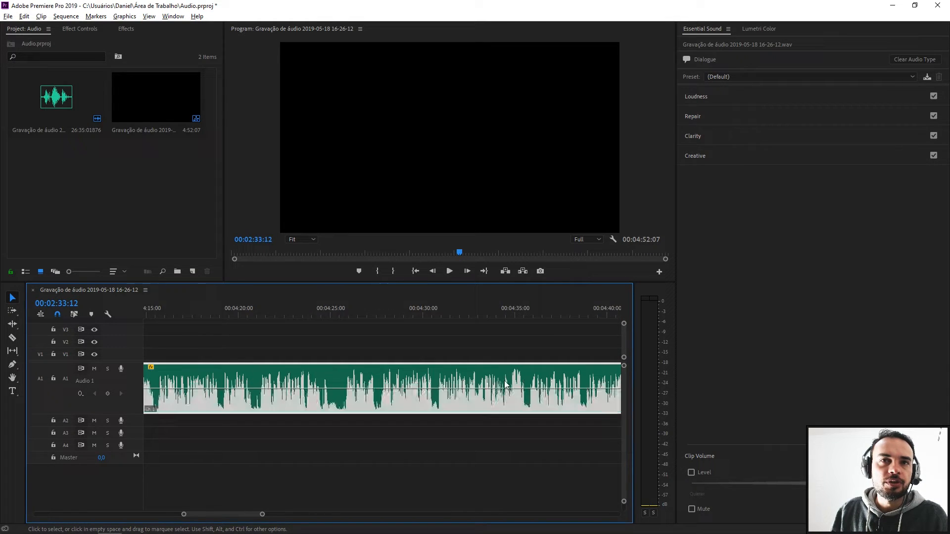
scroll(550, 377, "up", 5)
scroll(328, 378, "down", 2)
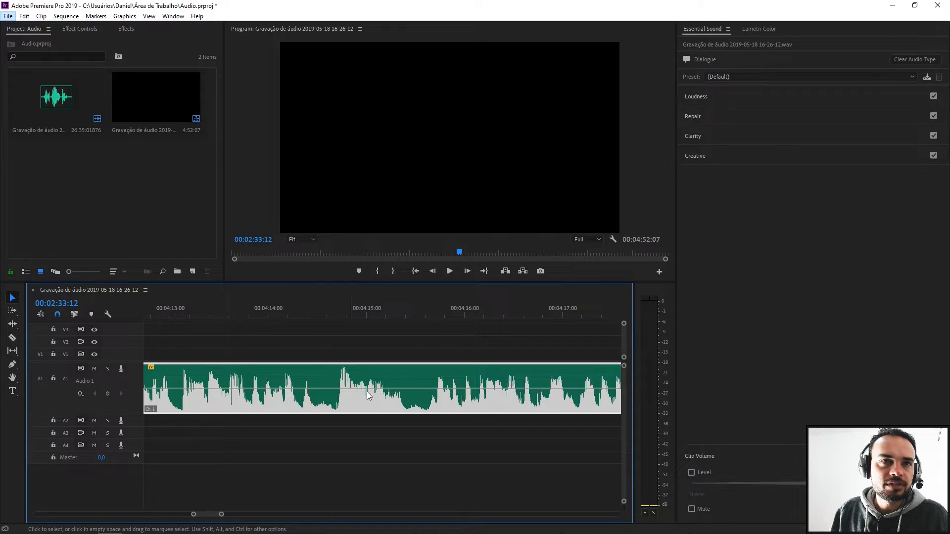
scroll(535, 401, "down", 2)
scroll(310, 413, "down", 4)
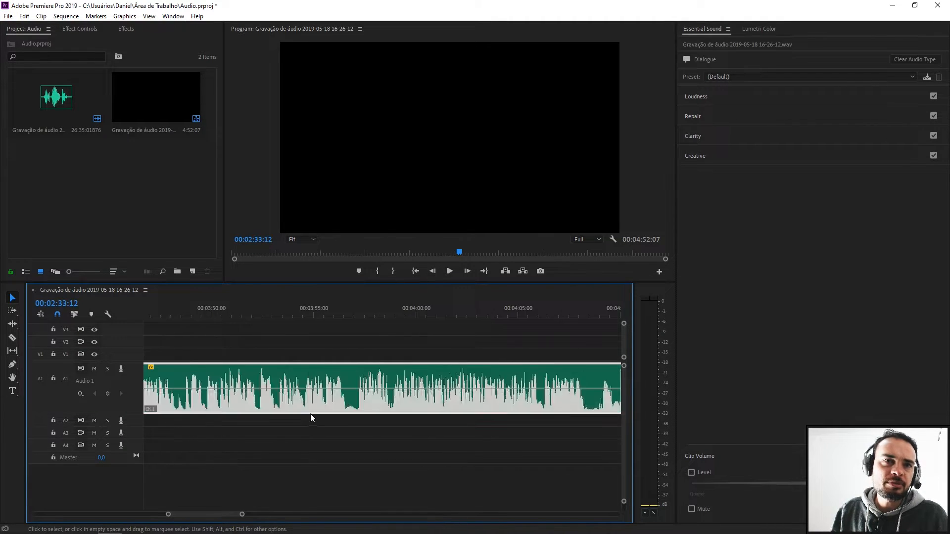
scroll(304, 396, "up", 3)
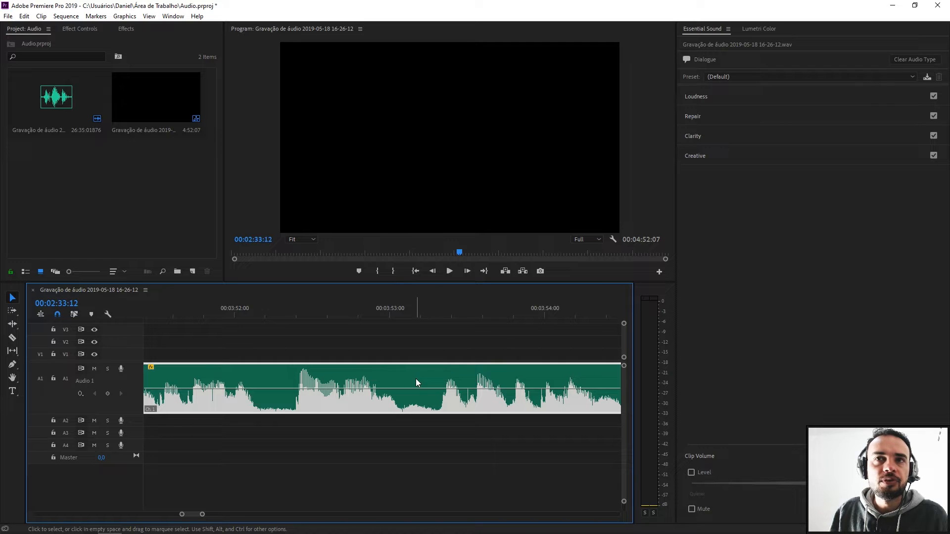
Step: Place the playhead at 00:03:52:10 and show the Effect Controls of the audio clip on track A1
right_click(336, 380)
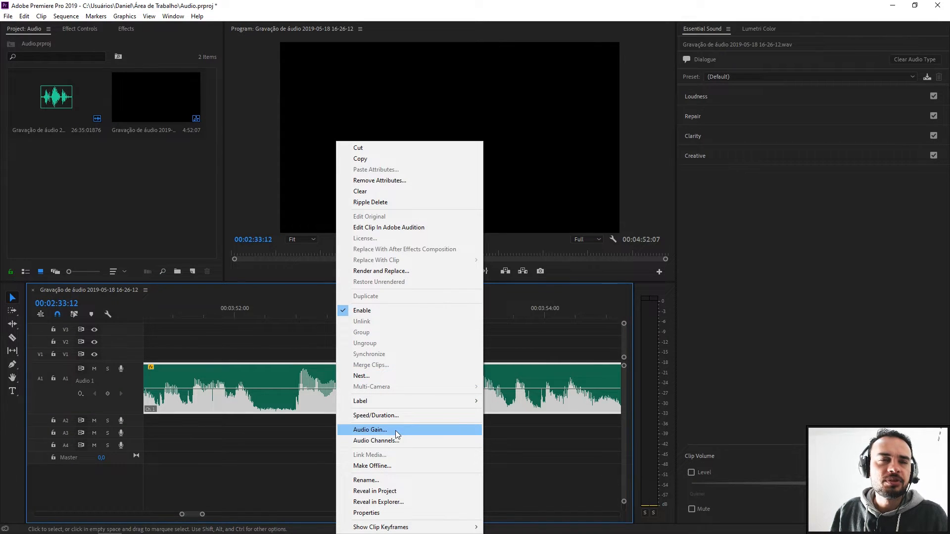
left_click(297, 316)
left_click(354, 349)
left_click(337, 377)
left_click(79, 30)
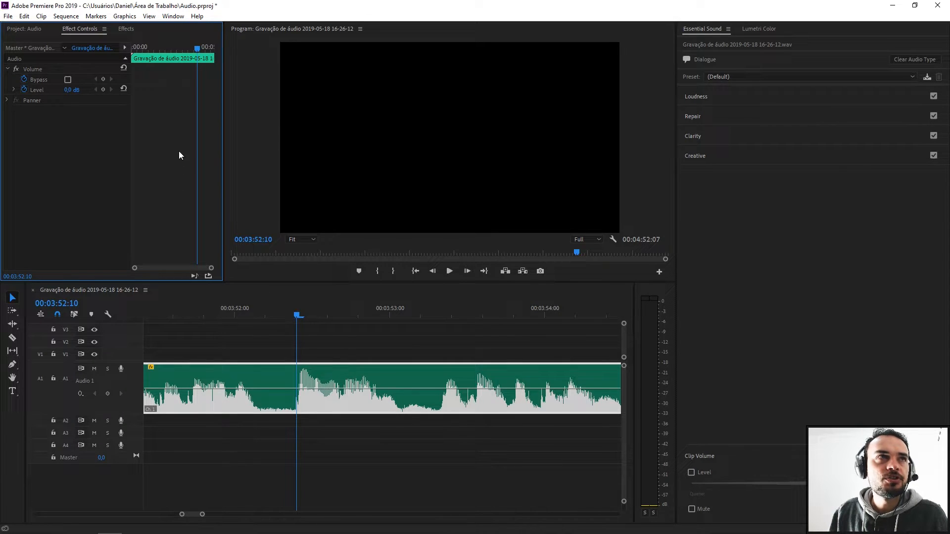
Step: Enter a further audio gain adjustment of +3 dB for the clip and discard it without applying
right_click(316, 373)
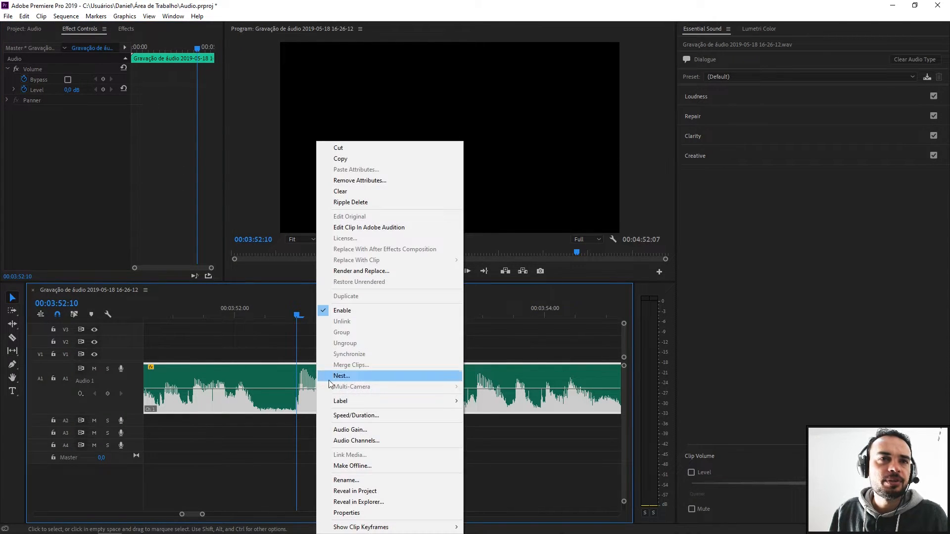
left_click(366, 428)
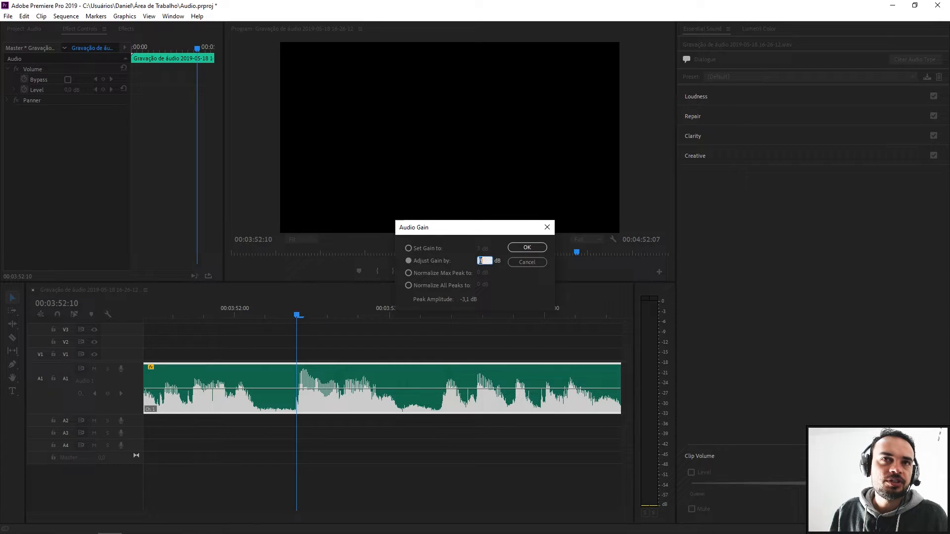
type("3")
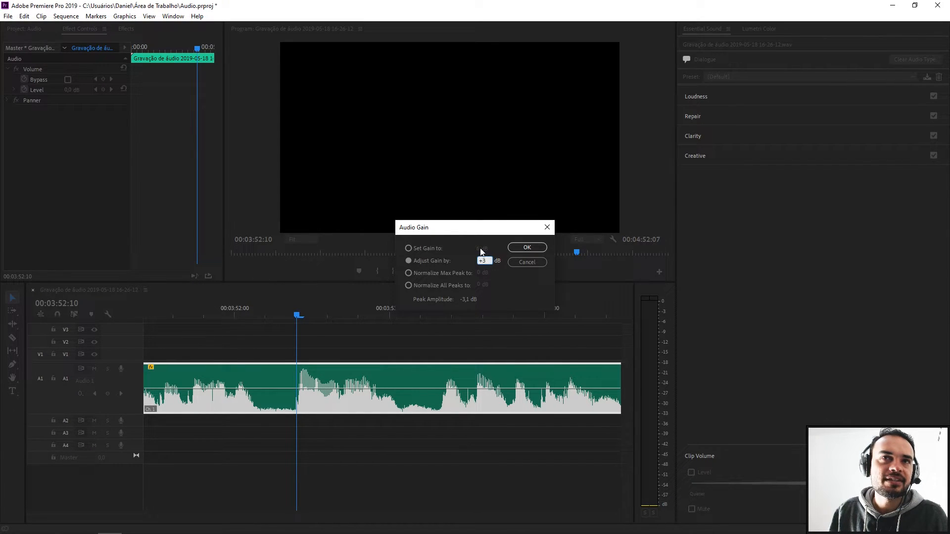
left_click(526, 262)
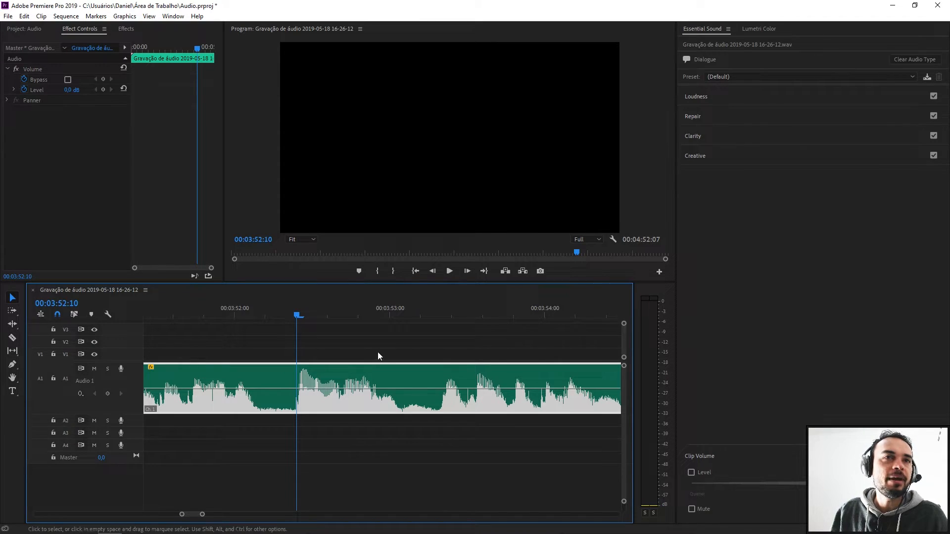
left_click(71, 90)
type("30,0")
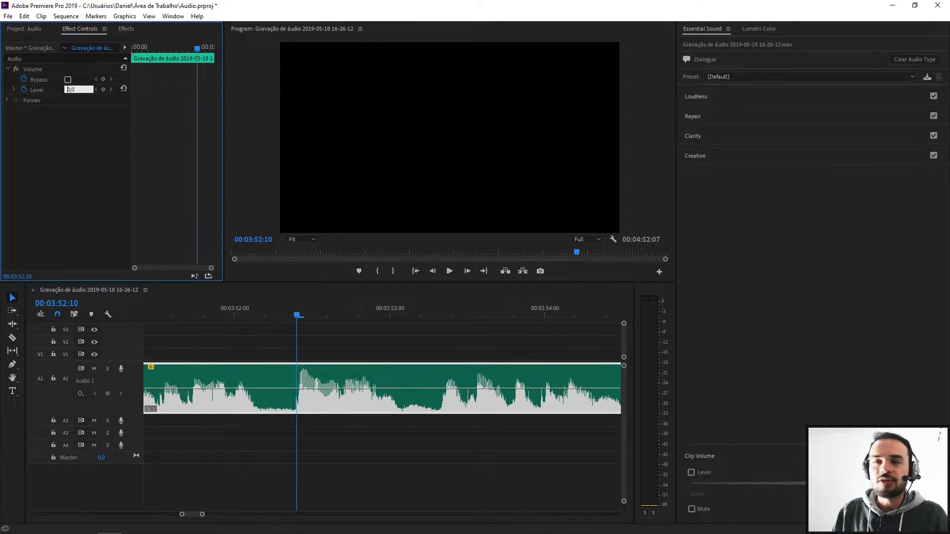
key("BackSpace")
key("BackSpace")
key("BackSpace")
key("BackSpace")
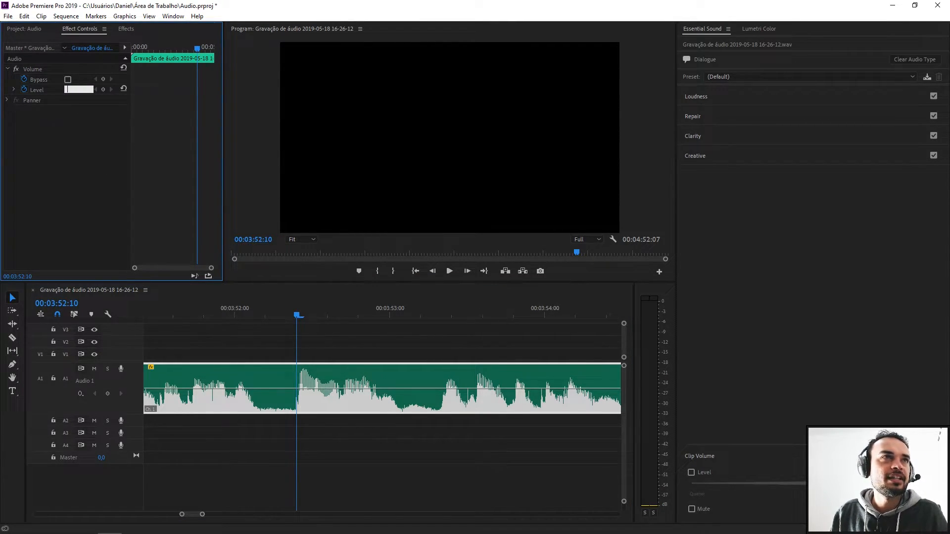
Step: Turn off keyframe animation for the clip's volume Level, deleting its existing keyframes
left_click(25, 90)
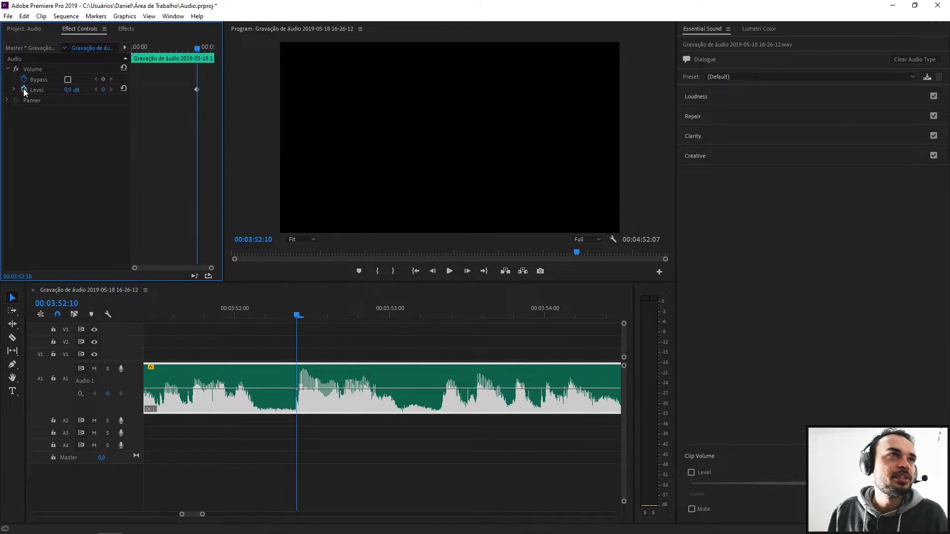
left_click(507, 284)
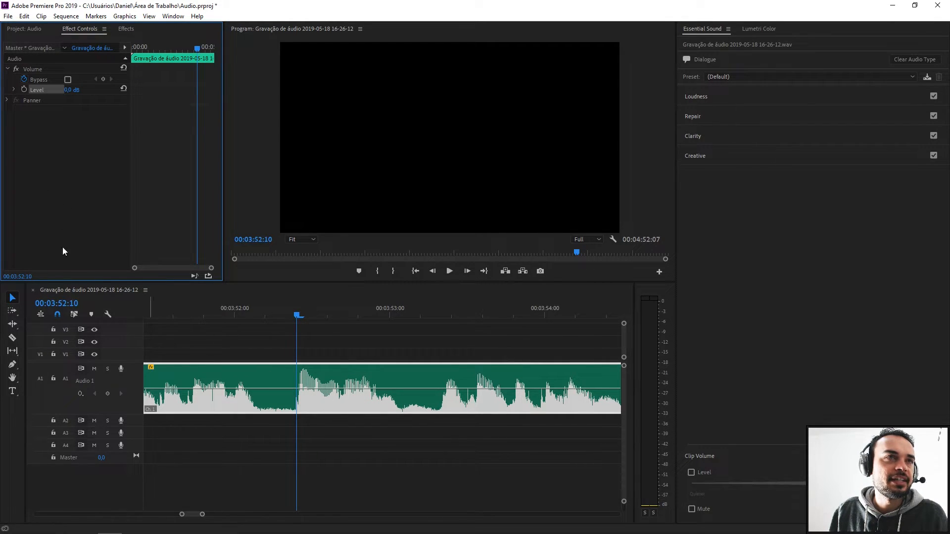
left_click(24, 89)
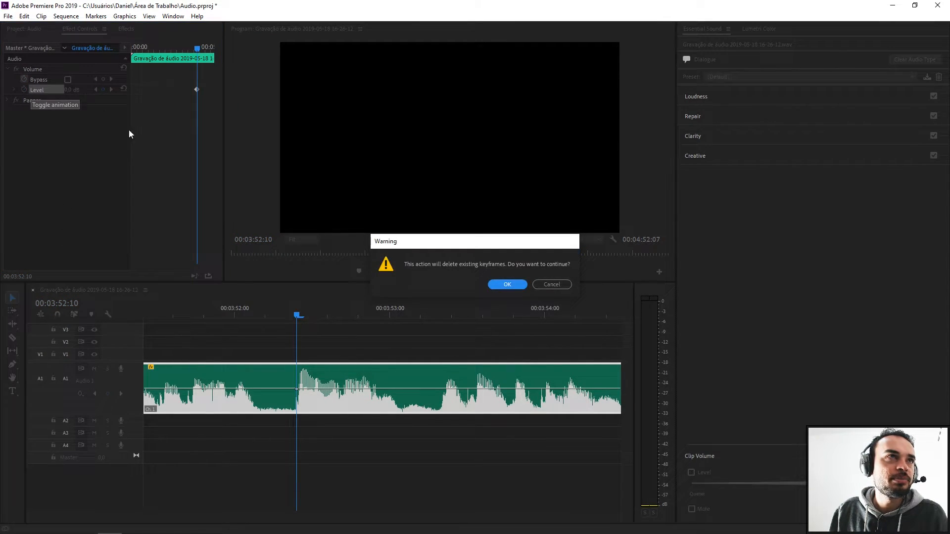
left_click(499, 283)
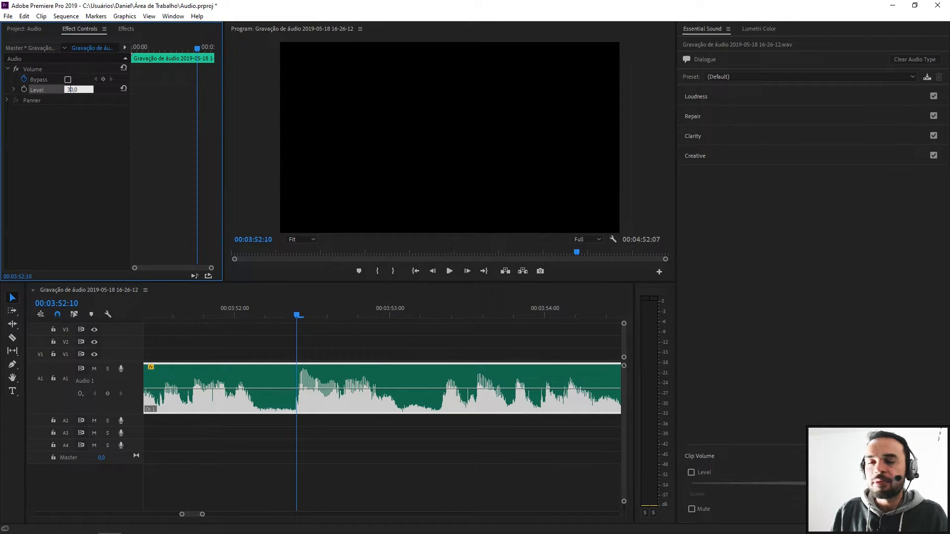
Step: Try the clip's volume Level at 3 dB and at 6 dB, and undo both changes
key("Return")
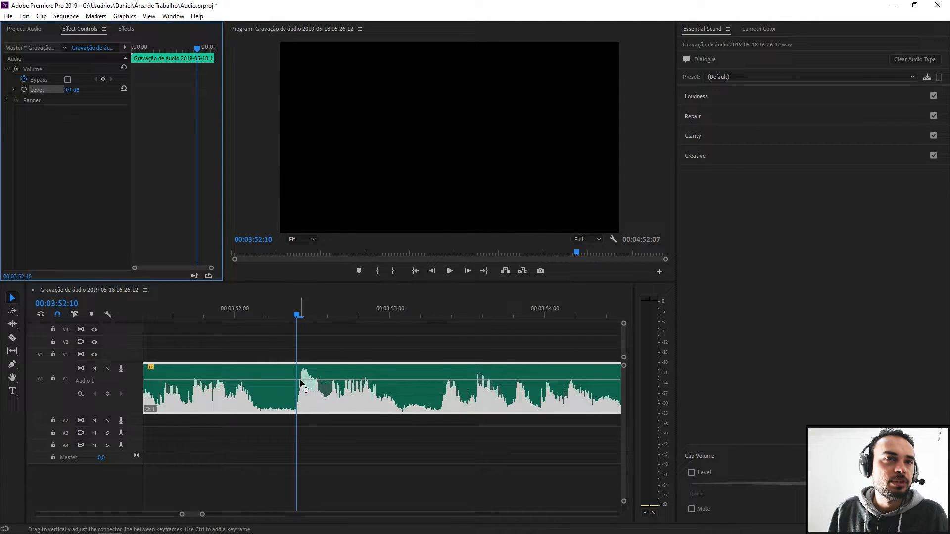
left_click(79, 199)
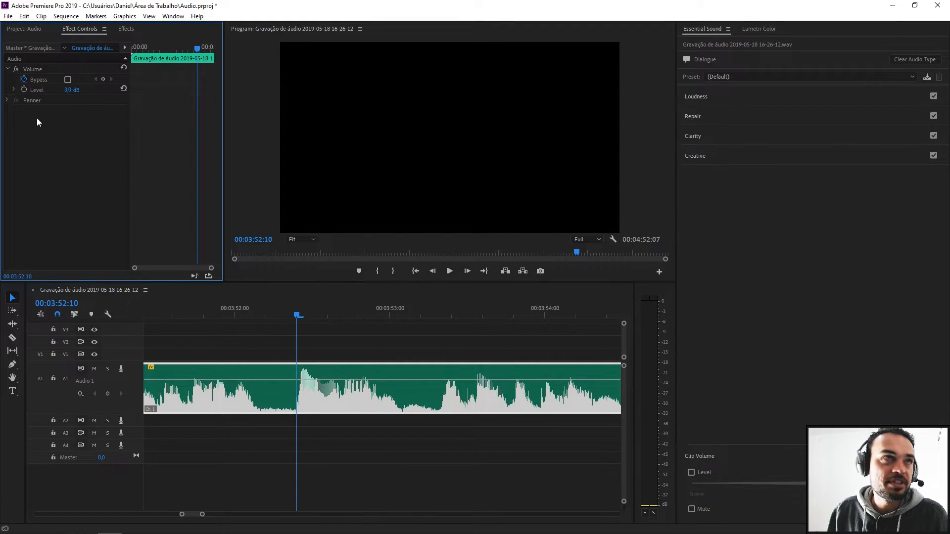
left_click(71, 90)
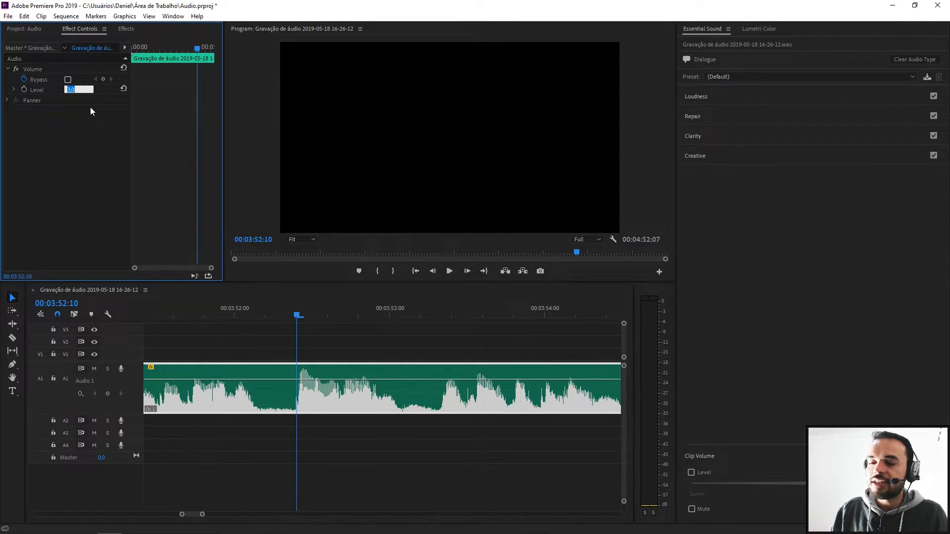
key("Return")
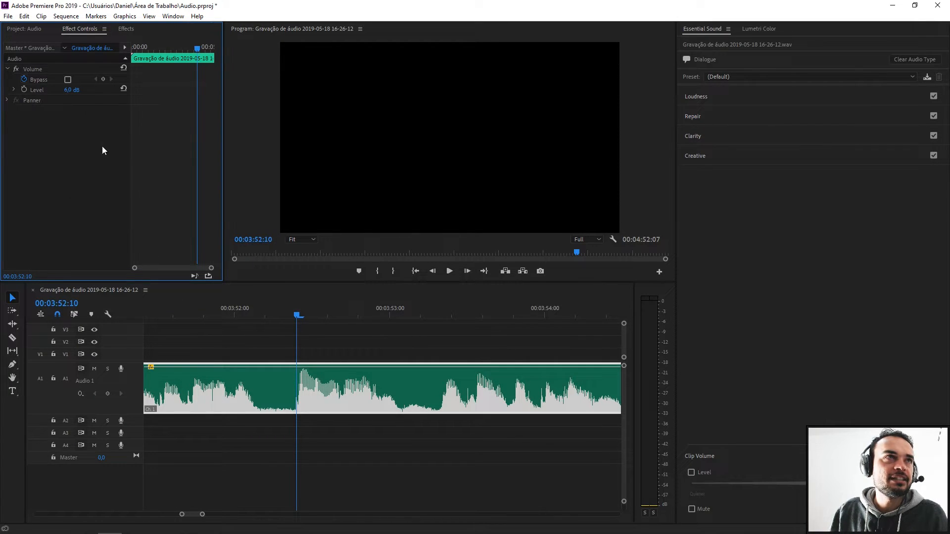
key("ctrl+z")
key("ctrl+z")
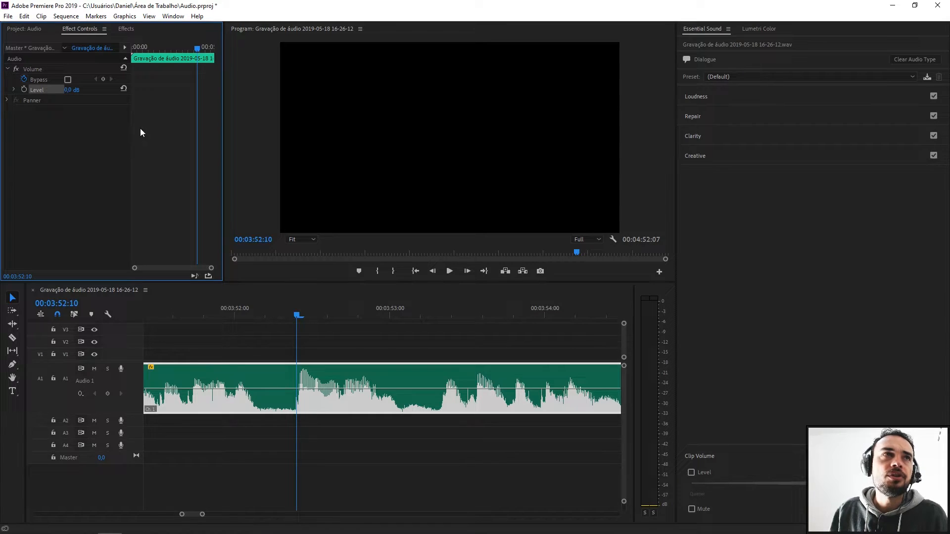
left_click(348, 338)
left_click(365, 376)
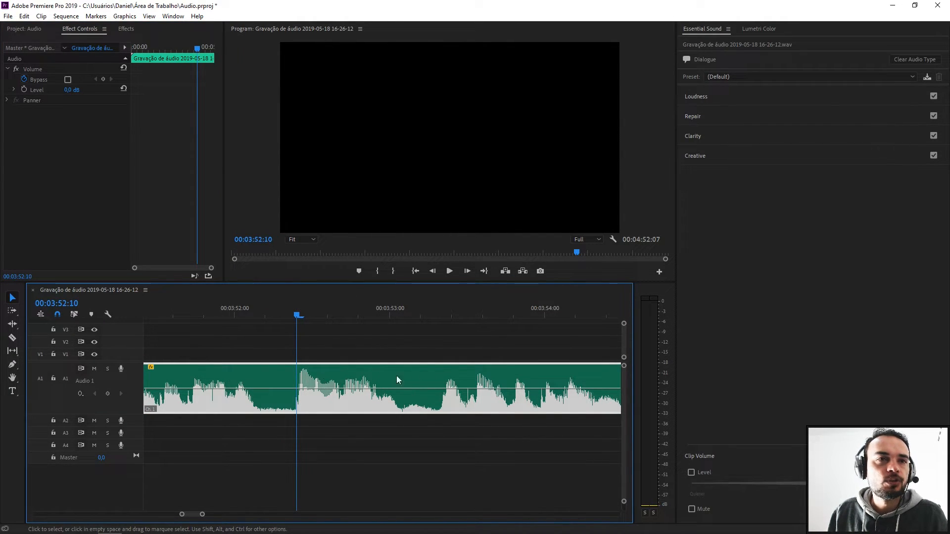
right_click(351, 381)
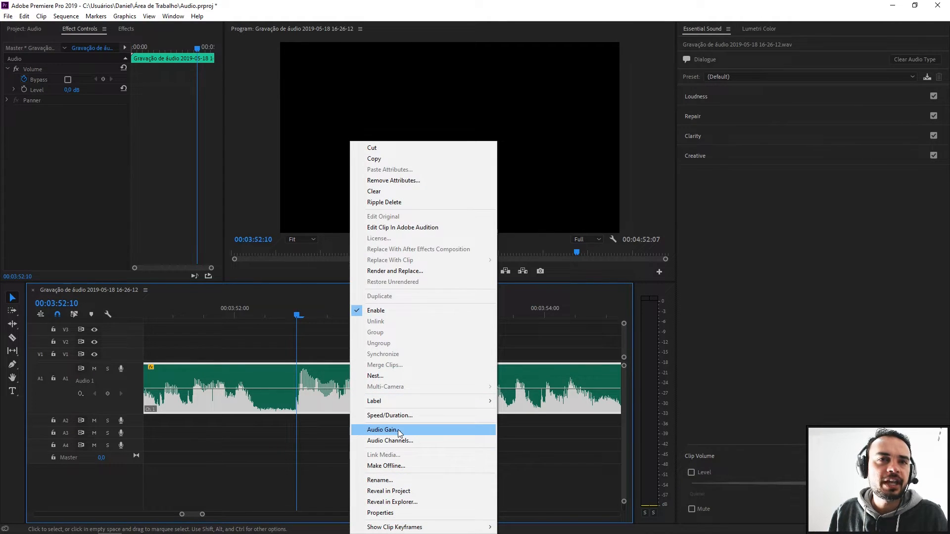
left_click(285, 357)
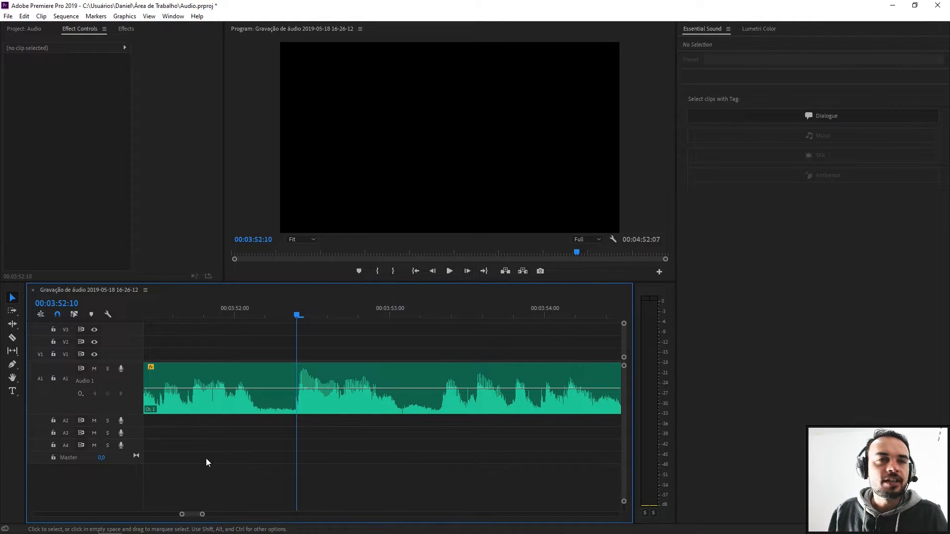
Step: Turn on keyframe animation for the audio clip's volume Level and set it to 5 dB at 00:03:52:10
left_click(351, 408)
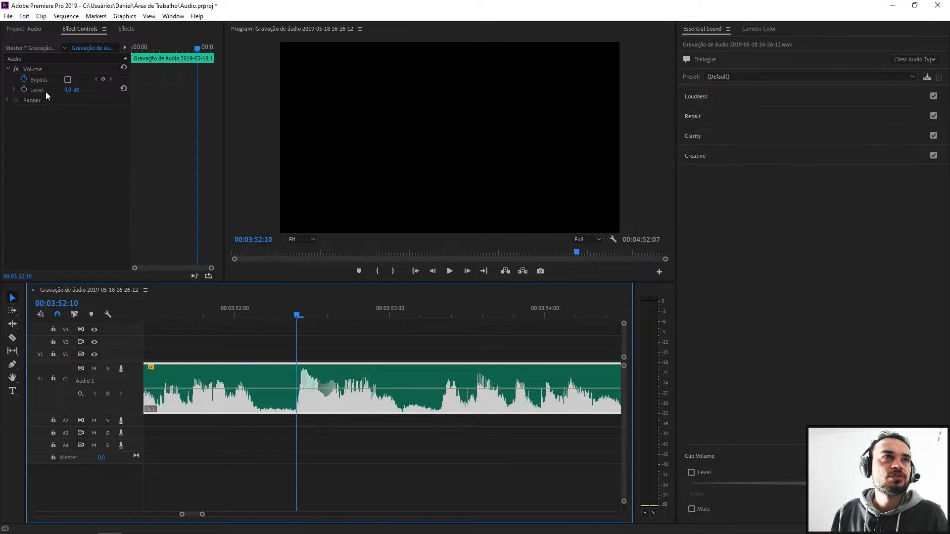
left_click(24, 91)
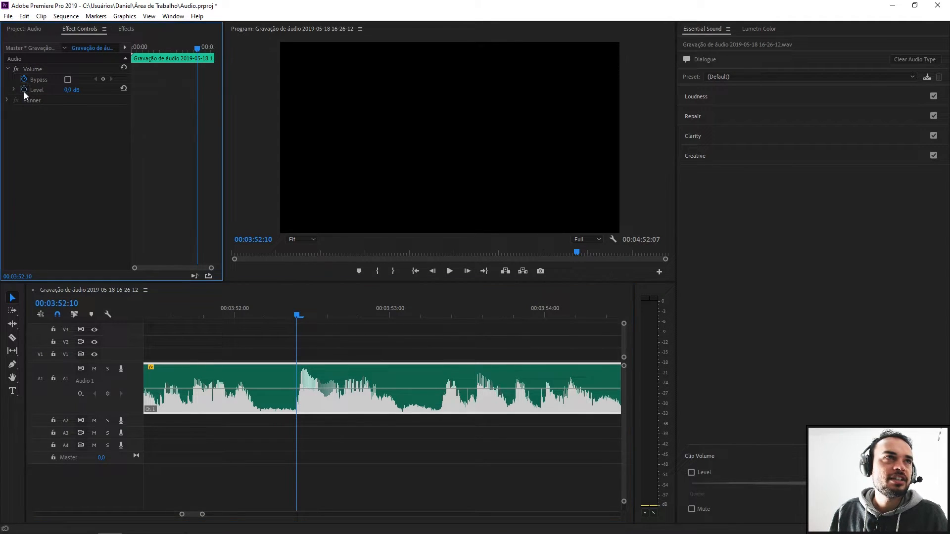
left_click(92, 90)
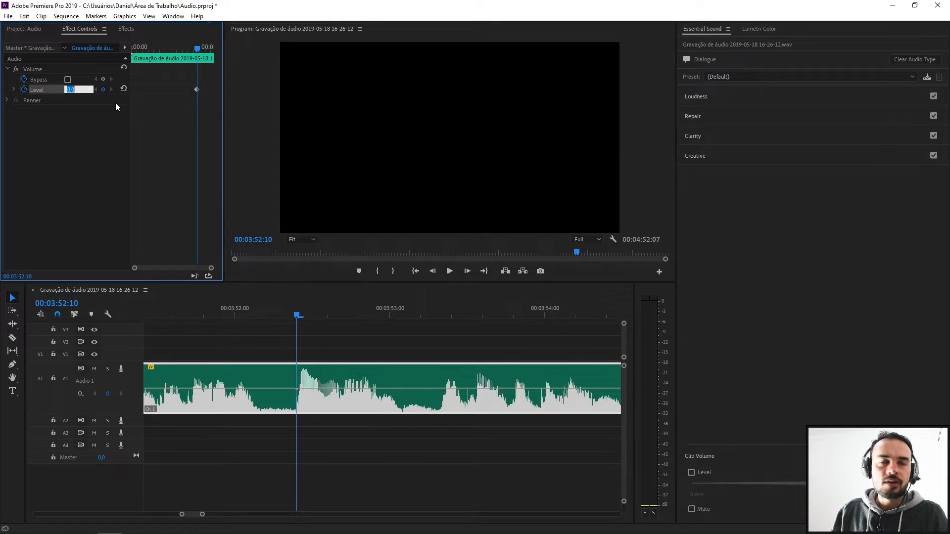
type("5")
key("Return")
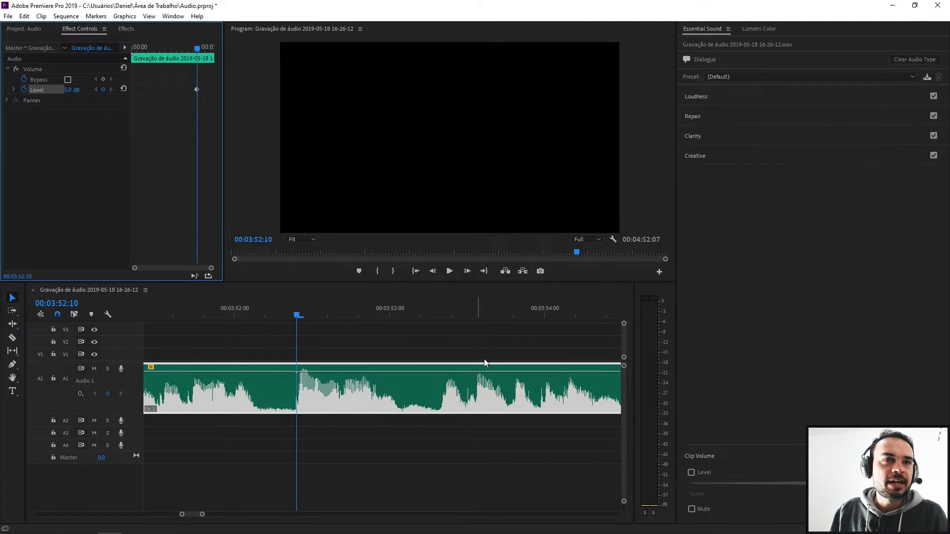
Step: Add a Level keyframe of -15 dB at 00:03:53:07, and undo the clip's volume keyframing
left_click(434, 315)
left_click(77, 89)
type("-15")
key("Return")
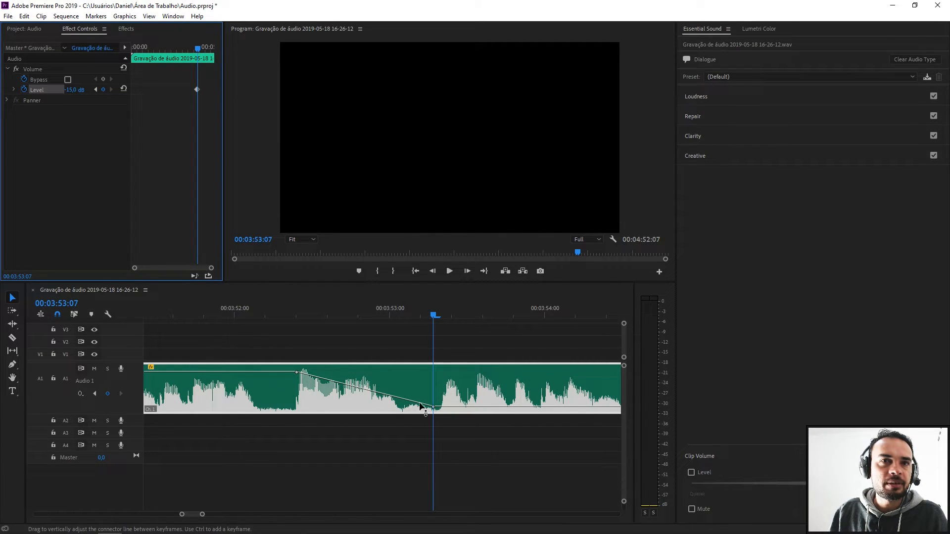
key("ctrl+z")
key("ctrl+z")
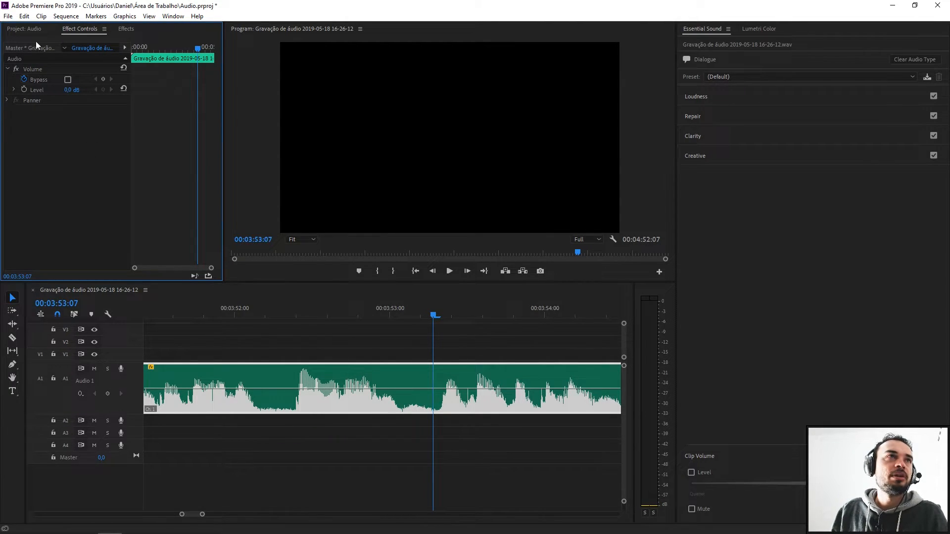
Step: Show the project's media items, and open the clip's Audio Gain settings and close them without a change
left_click(23, 30)
left_click(363, 370)
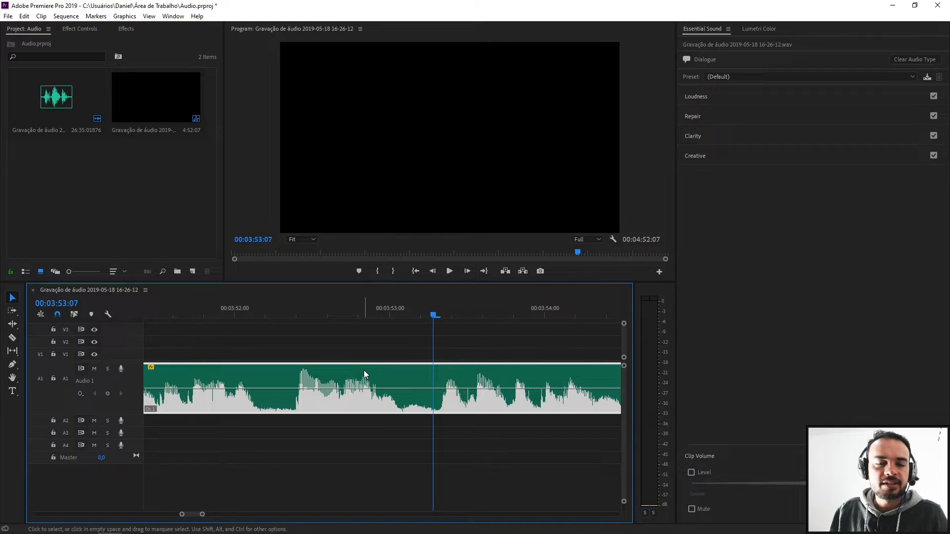
key("g")
left_click(528, 261)
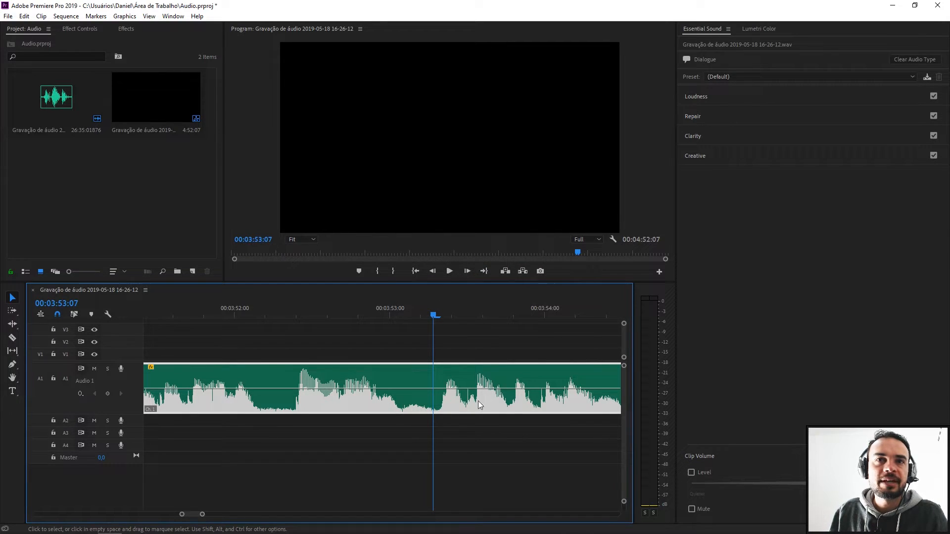
Step: Move the playhead back to 00:02:31:01 in the sequence
scroll(328, 465, "down", 10)
scroll(418, 409, "up", 5)
left_click(312, 315)
scroll(333, 414, "up", 2)
scroll(333, 414, "up", 1)
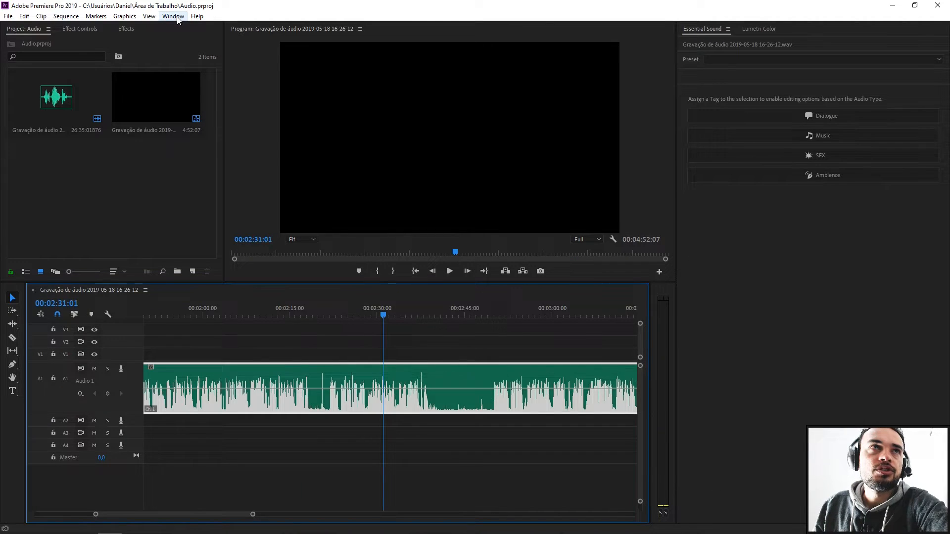
Step: Bring up the Essential Sound controls and look through the Lumetri Color sections for comparison
left_click(173, 15)
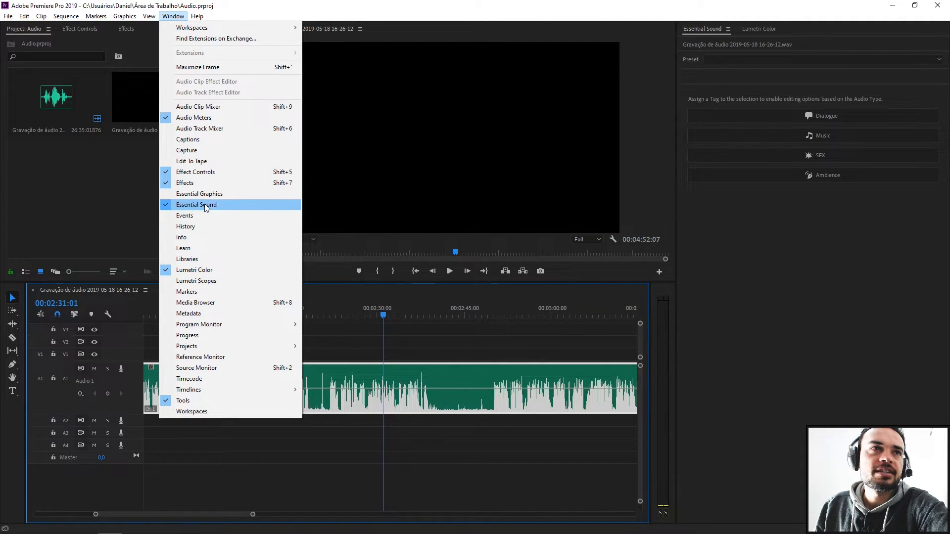
left_click(207, 205)
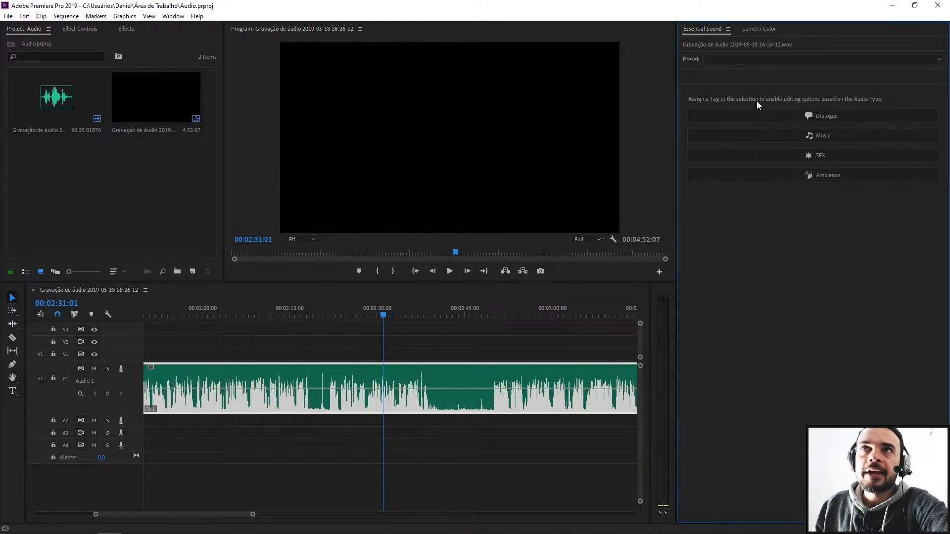
left_click(763, 28)
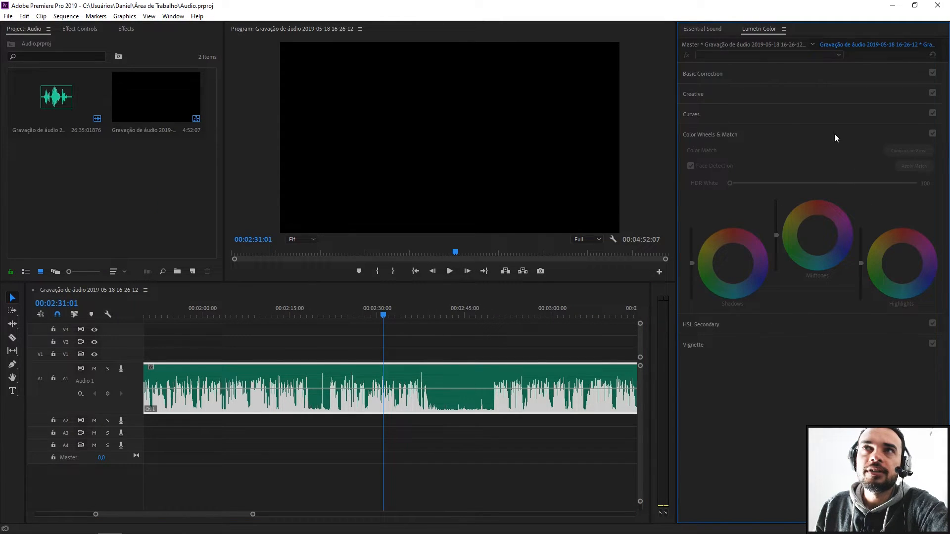
left_click(735, 135)
left_click(729, 115)
left_click(733, 115)
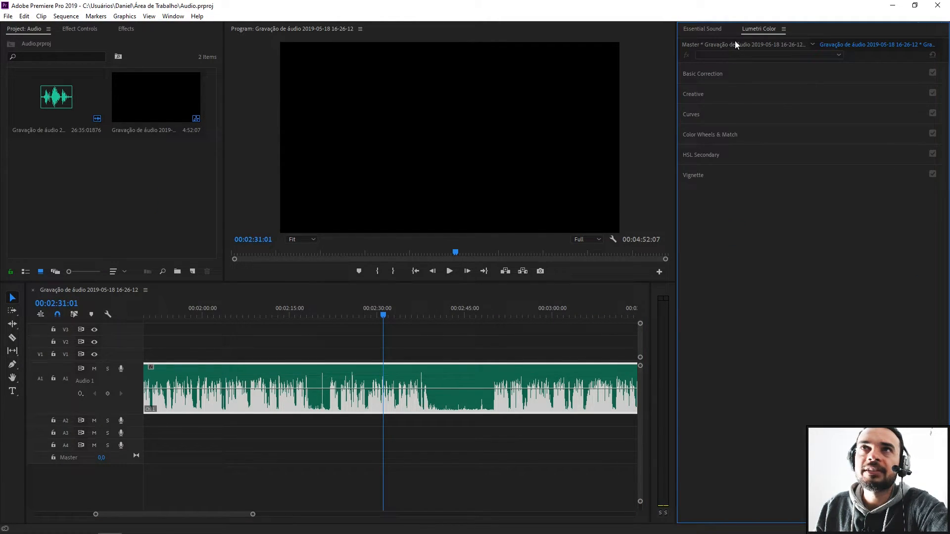
left_click(739, 75)
left_click(717, 73)
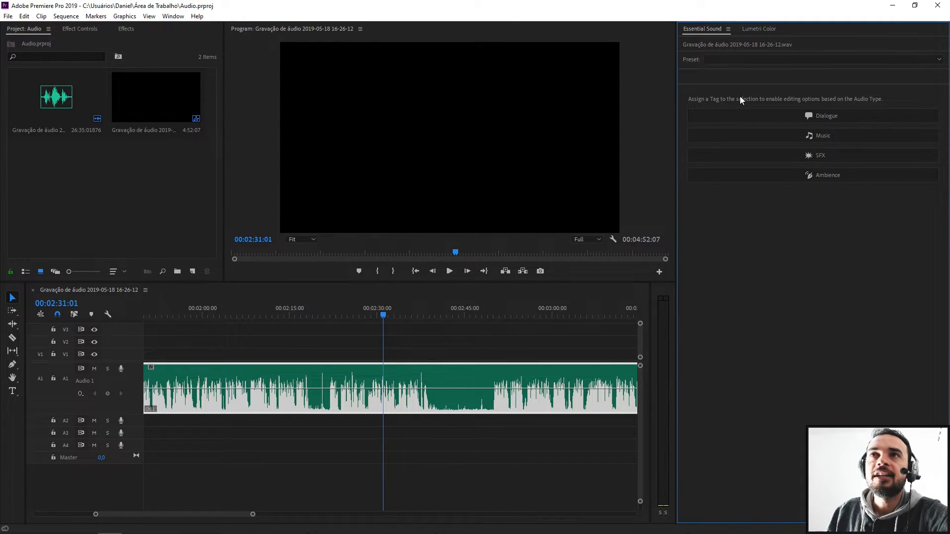
Step: Select the voice clip on track A1 and assign it the Dialogue audio type, clearing and reassigning the type once
left_click(417, 347)
left_click(402, 379)
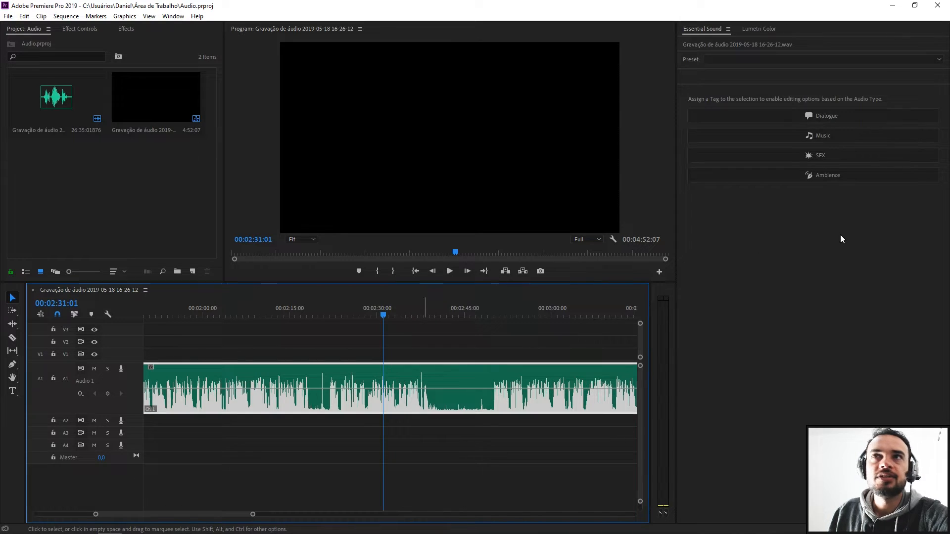
key("ctrl+shift+a")
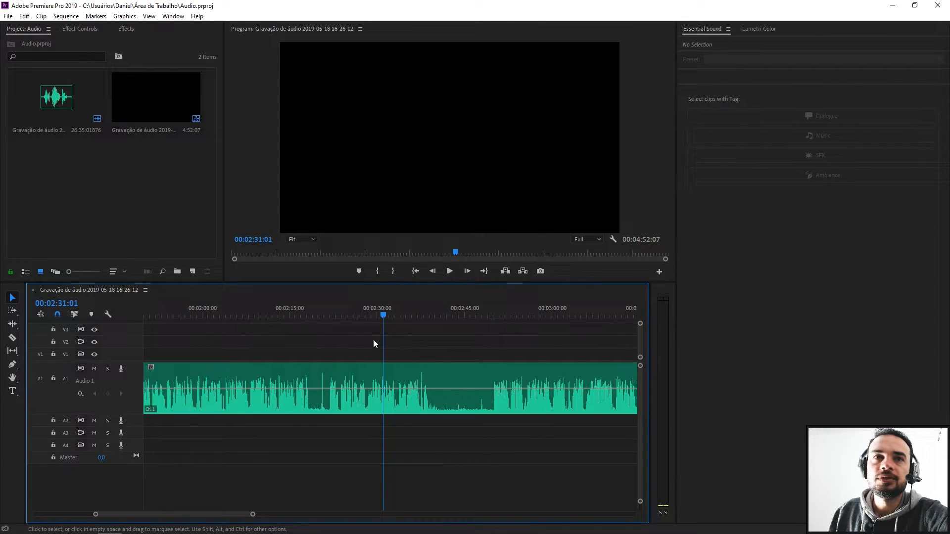
left_click(446, 375)
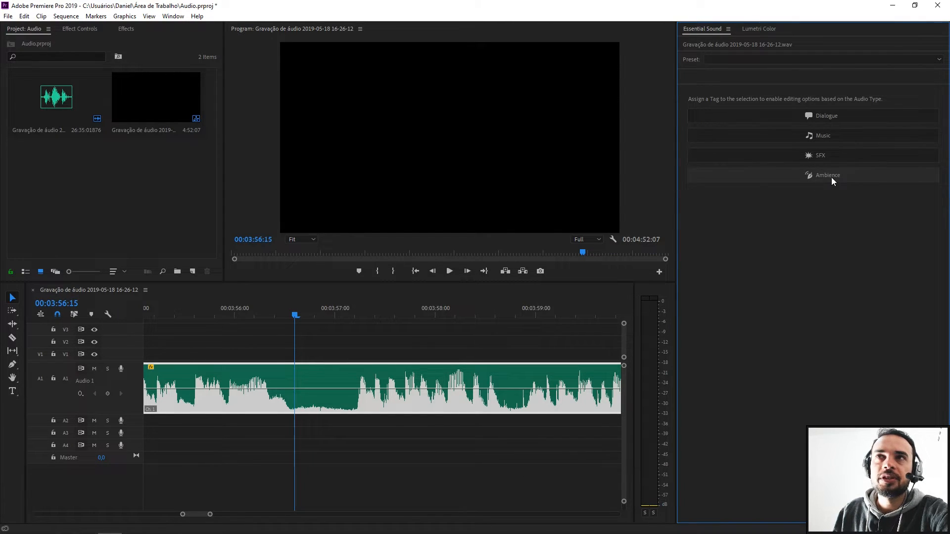
left_click(839, 116)
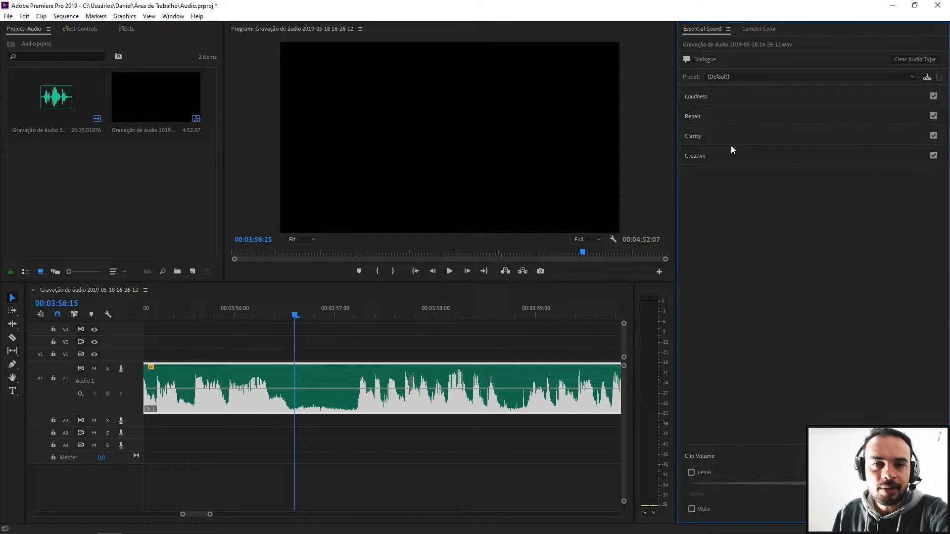
left_click(913, 60)
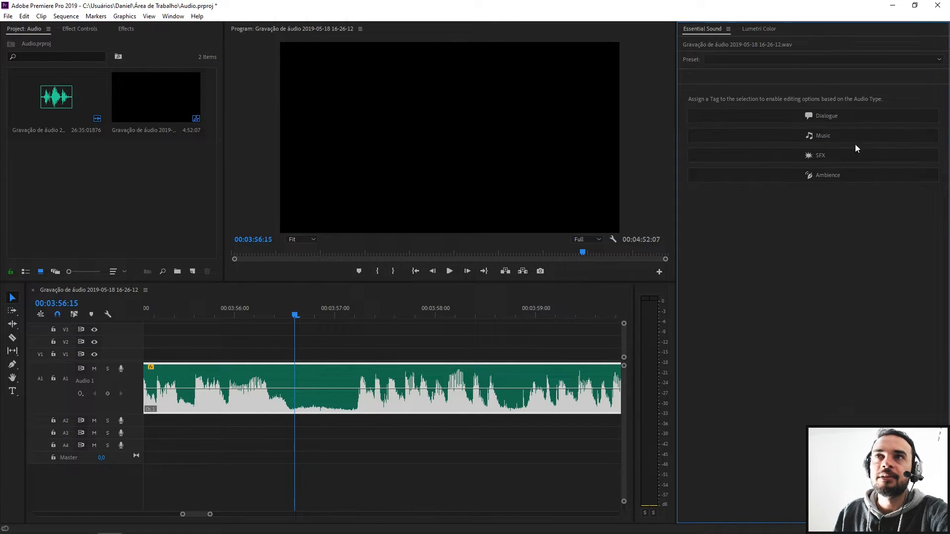
left_click(818, 114)
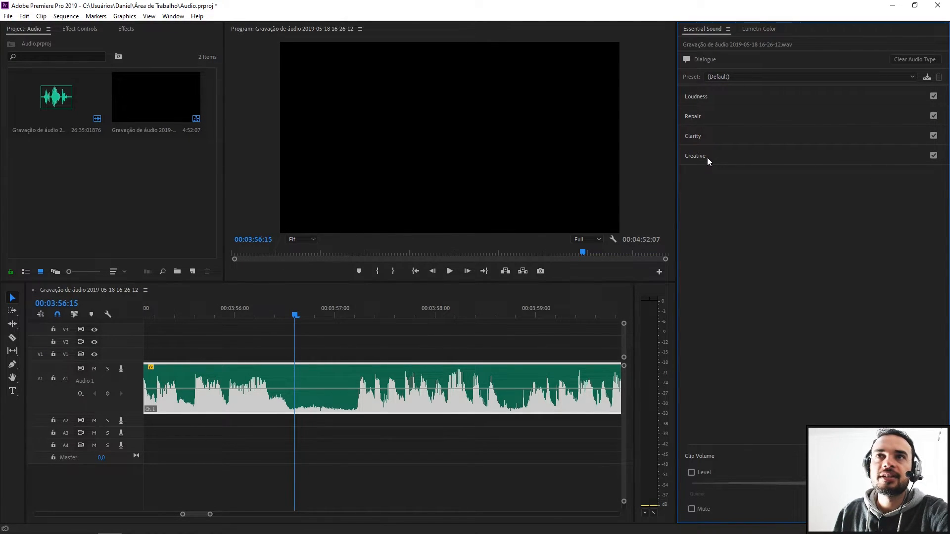
Step: Check the Loudness section and enable Reduce Noise in the Dialogue clip's Repair settings
left_click(747, 97)
left_click(744, 97)
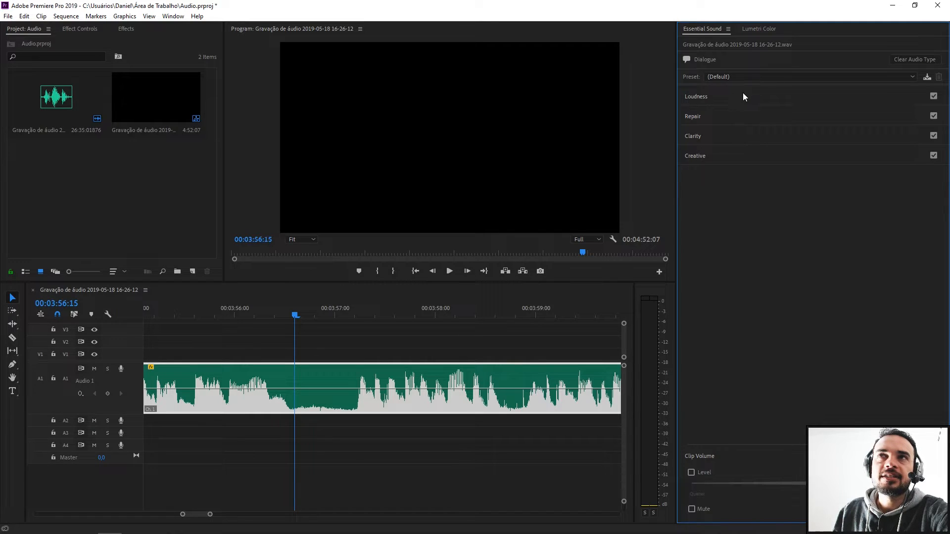
left_click(720, 117)
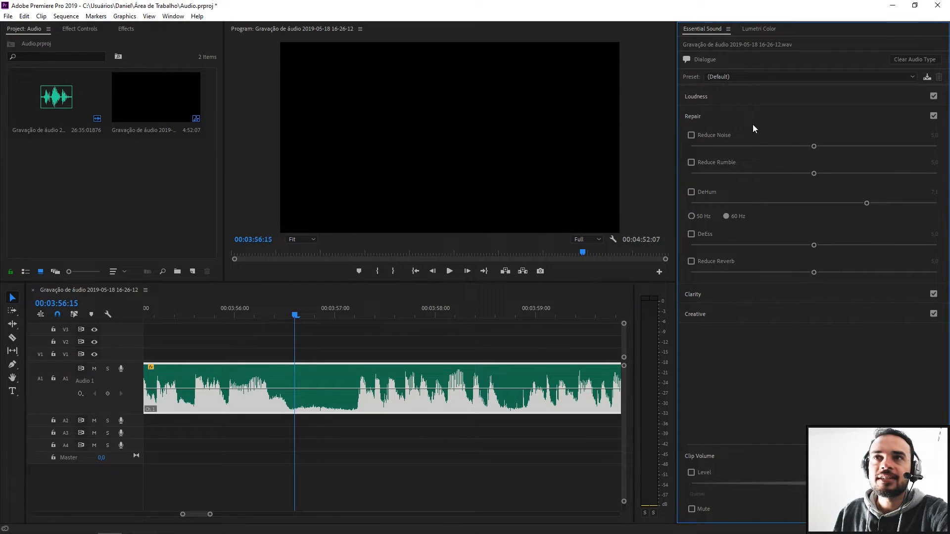
left_click(691, 136)
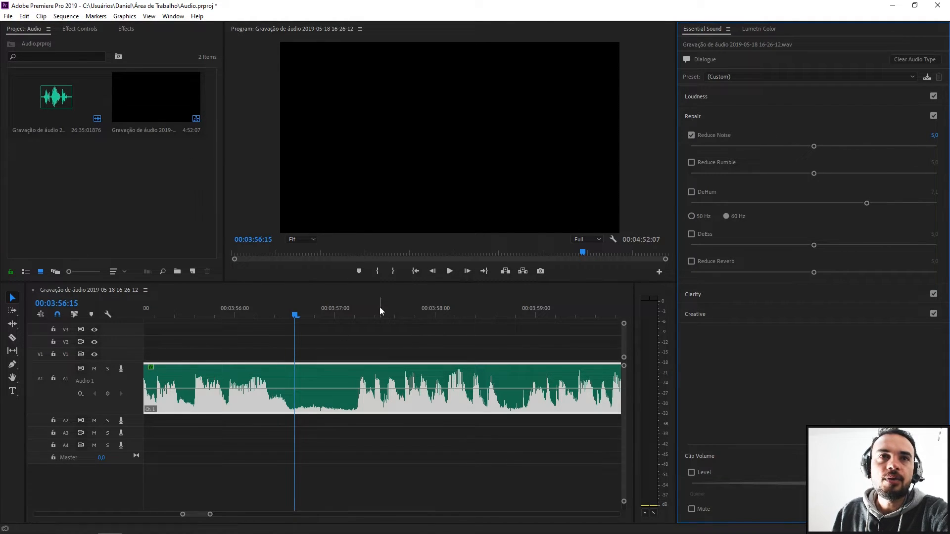
Step: Place the playhead at 00:03:57:05, where the speech resumes after the pause
left_click(355, 316)
scroll(256, 419, "down", 4)
scroll(247, 425, "up", 3)
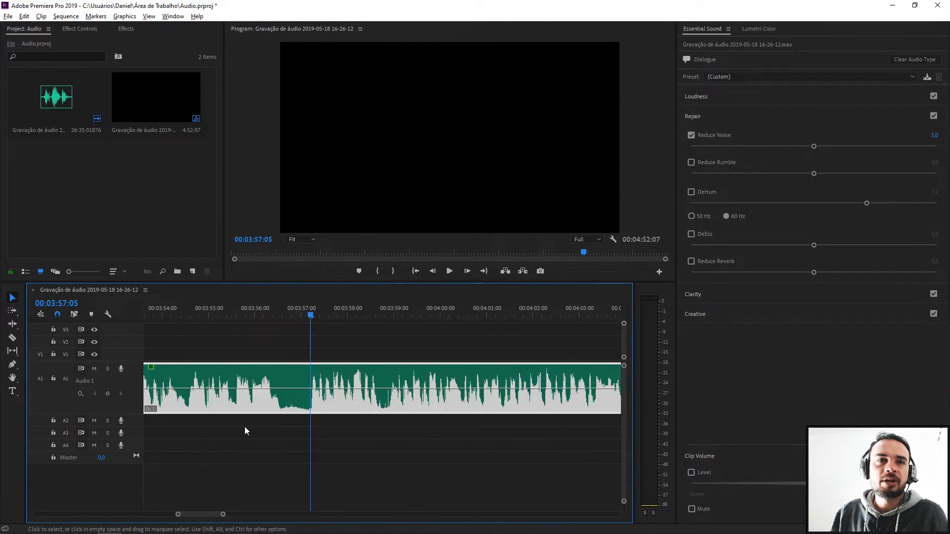
scroll(235, 407, "down", 3)
scroll(234, 406, "up", 3)
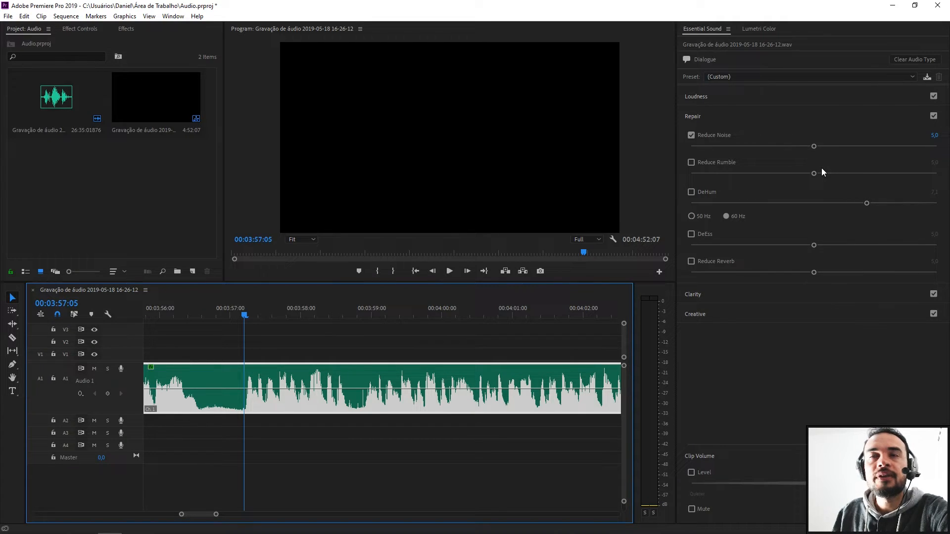
Step: Lower the clip's Reduce Noise amount to 0
left_click_drag(815, 147, 809, 148)
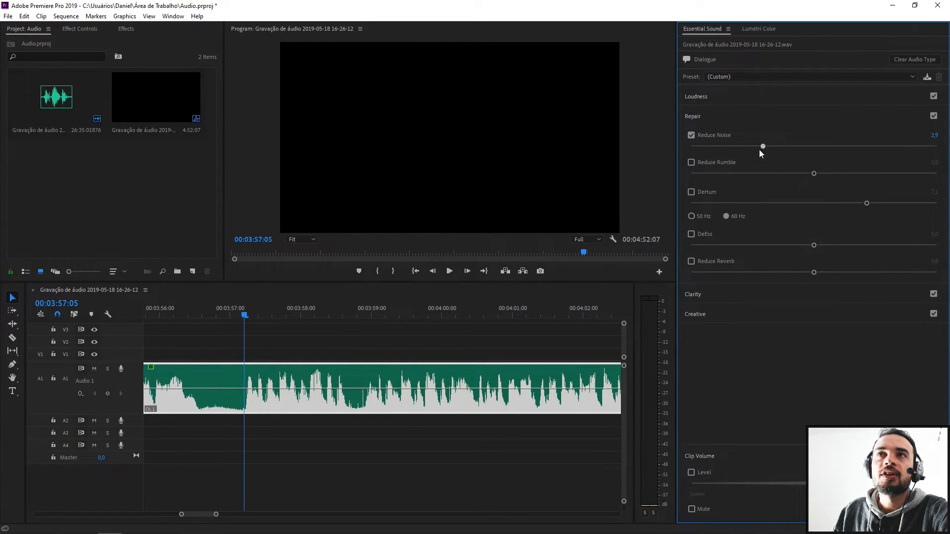
left_click(317, 329)
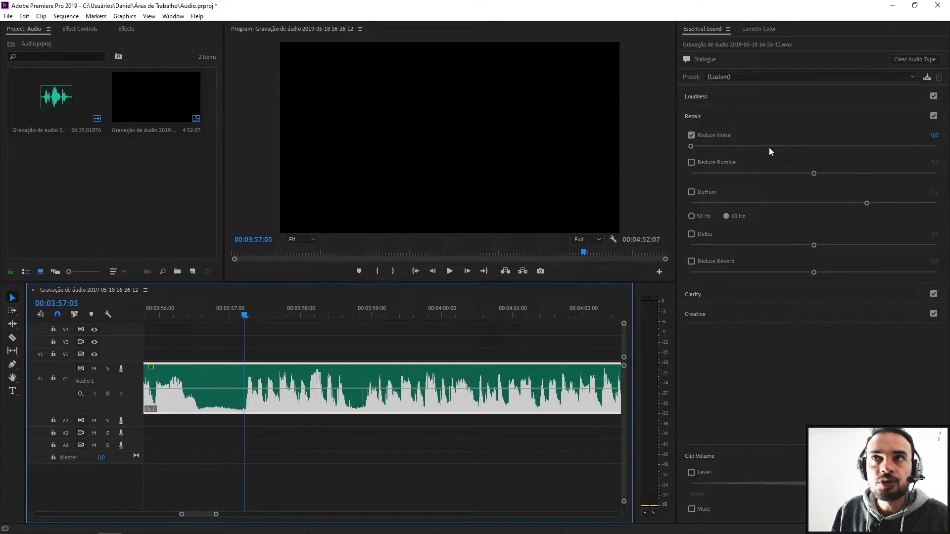
Step: Play the pause from 00:03:56:13 while raising the clip's Reduce Noise amount, and settle it at 3.0
left_click(196, 310)
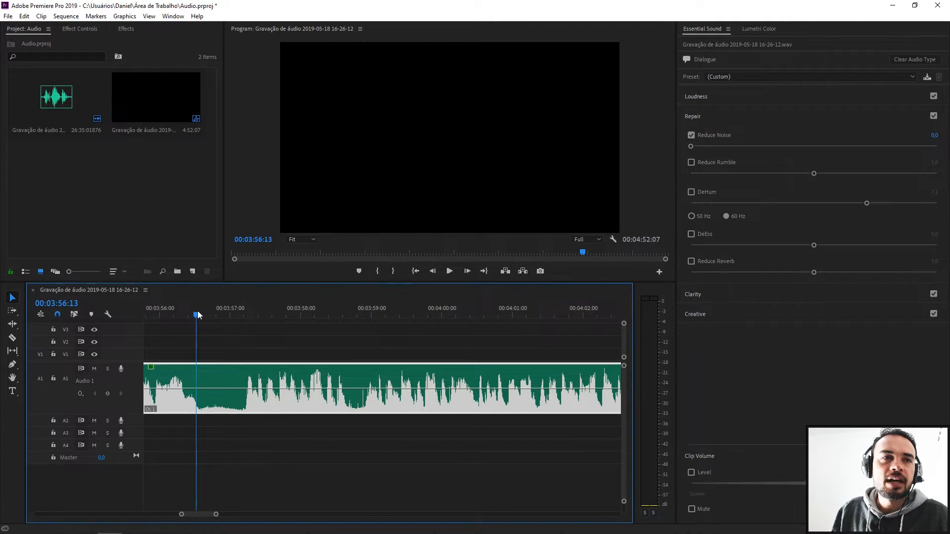
key("space")
left_click_drag(691, 147, 767, 150)
key("space")
scroll(405, 370, "down", 5)
scroll(289, 421, "up", 2)
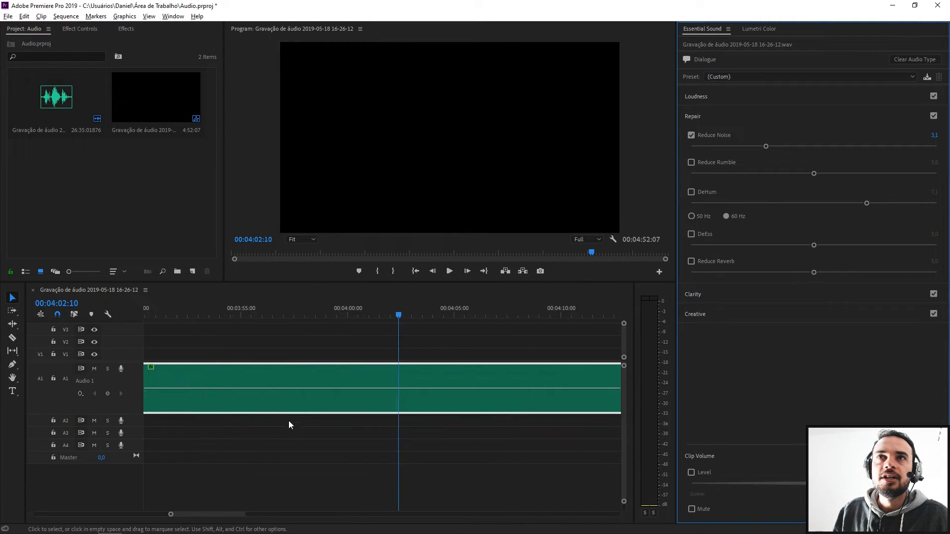
left_click(933, 135)
type("3")
key("Return")
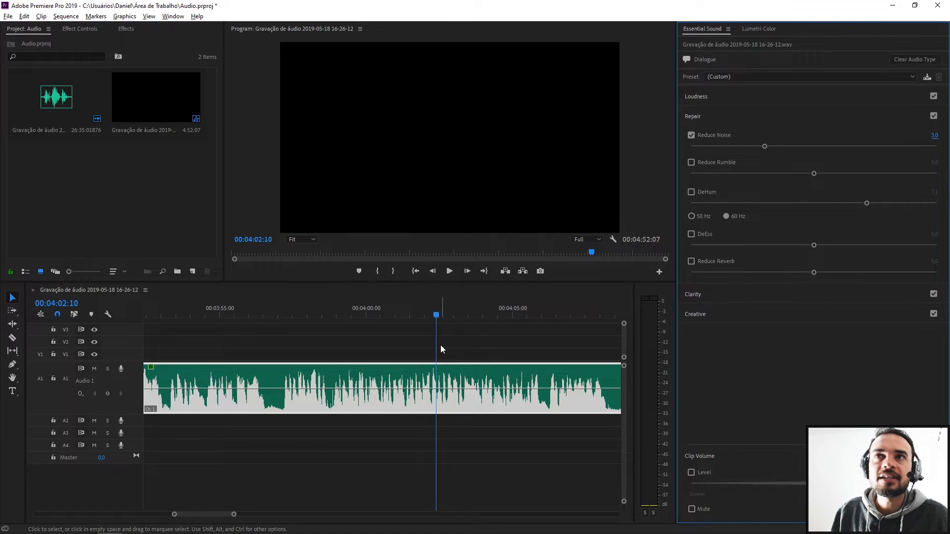
Step: Place the playhead at 00:02:37:01, just before the long pause in the speech
scroll(248, 450, "up", 2)
scroll(342, 405, "up", 2)
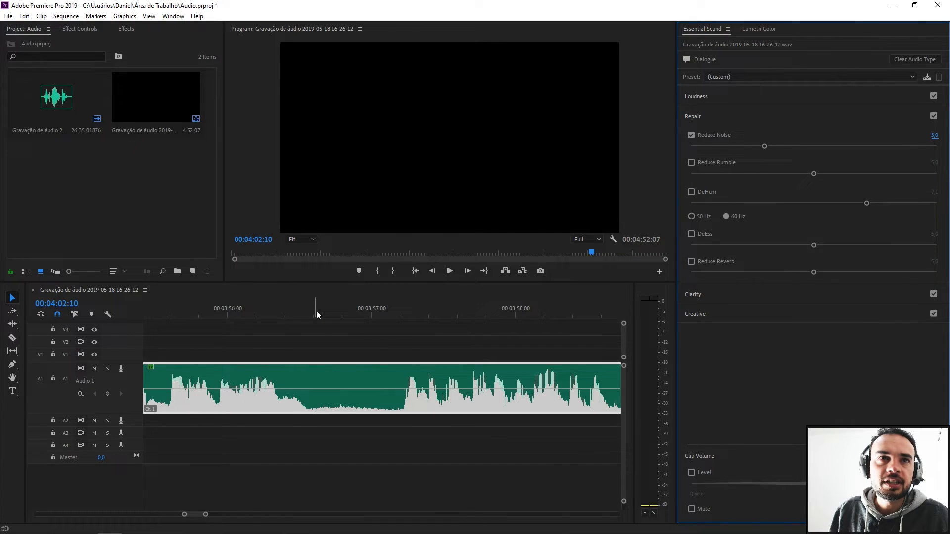
left_click(313, 312)
scroll(545, 384, "down", 4)
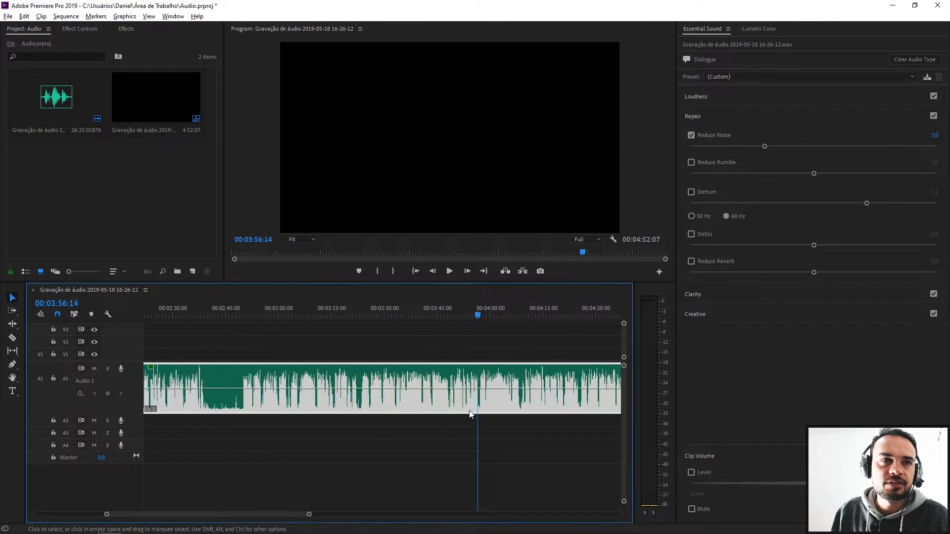
scroll(470, 409, "up", 5)
left_click_drag(259, 311, 200, 315)
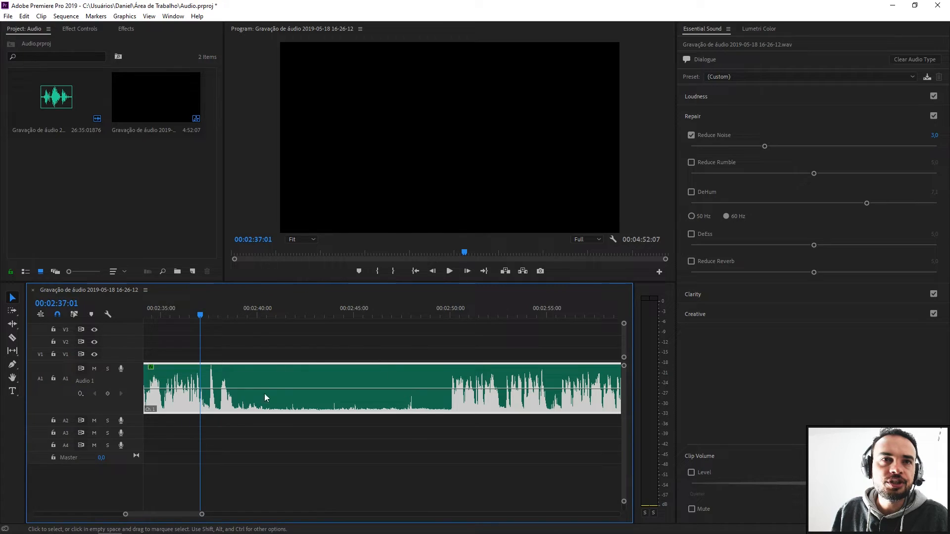
Step: Compare playback of the long pause with Reduce Noise turned off and turned back on
left_click(691, 135)
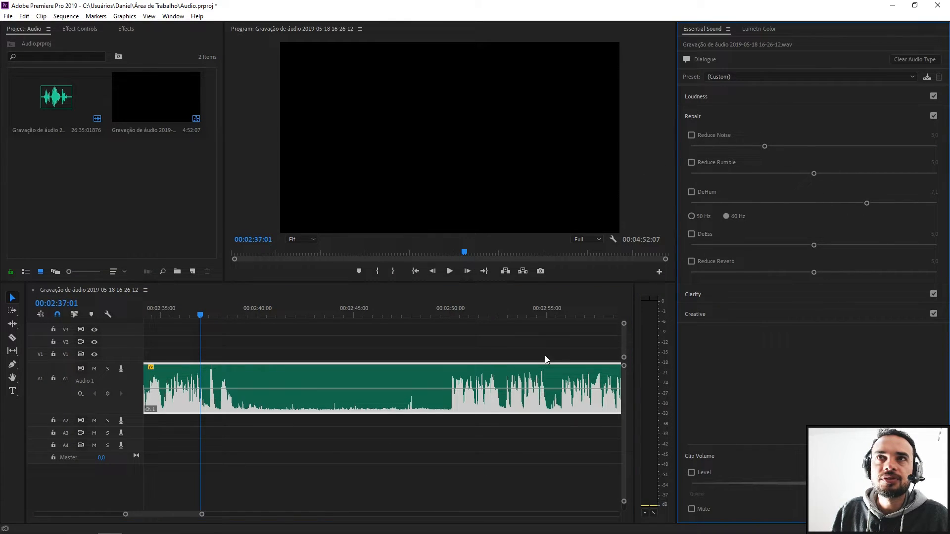
key("space")
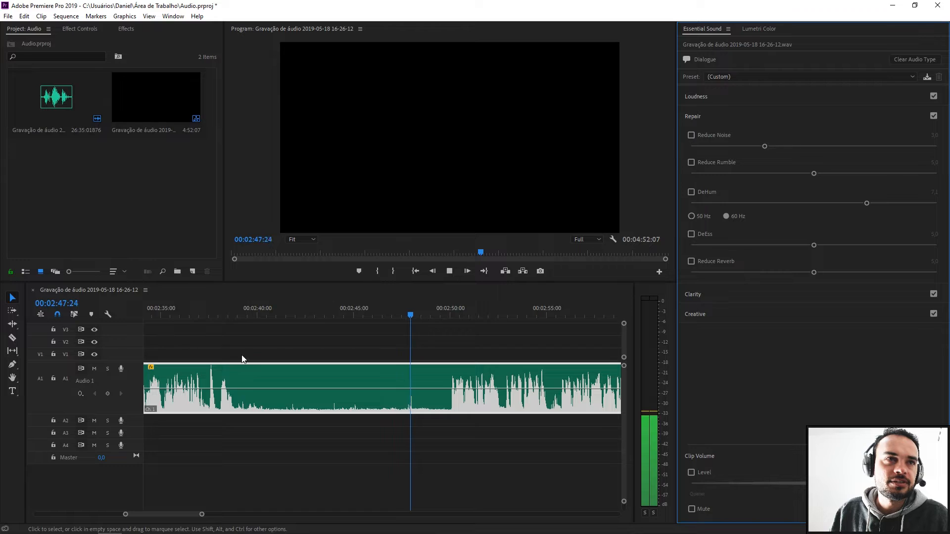
left_click(203, 314)
left_click(691, 135)
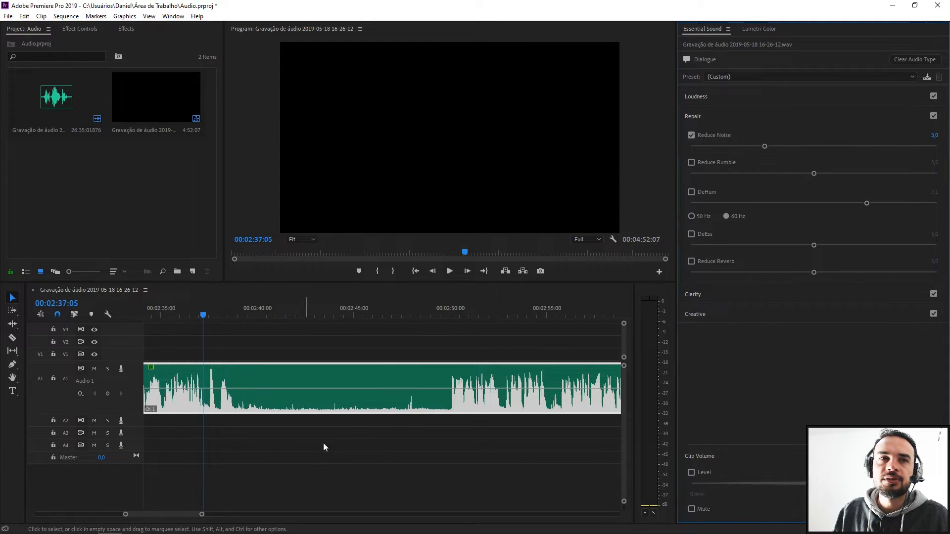
key("space")
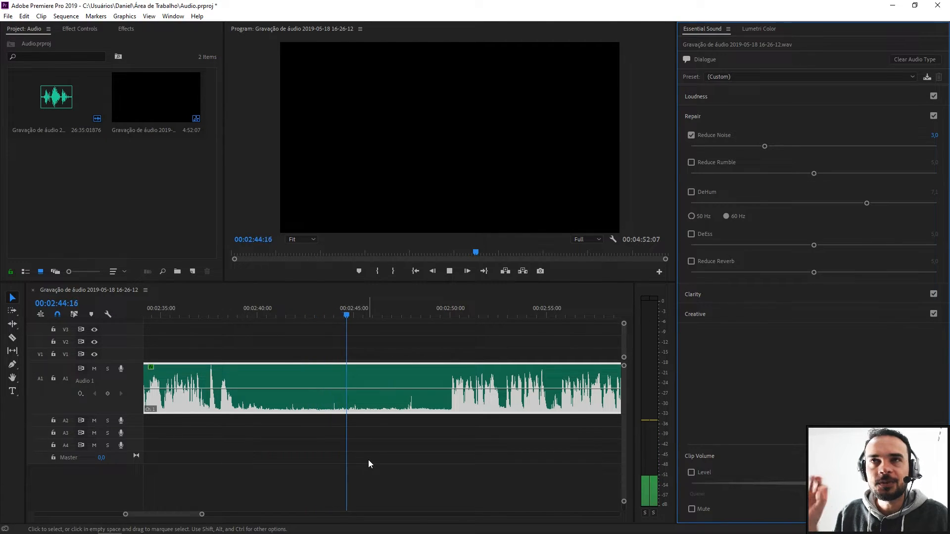
Step: Raise the clip's Reduce Noise amount to 7.0 during playback, and replay the long pause from 00:02:40:00
left_click(239, 311)
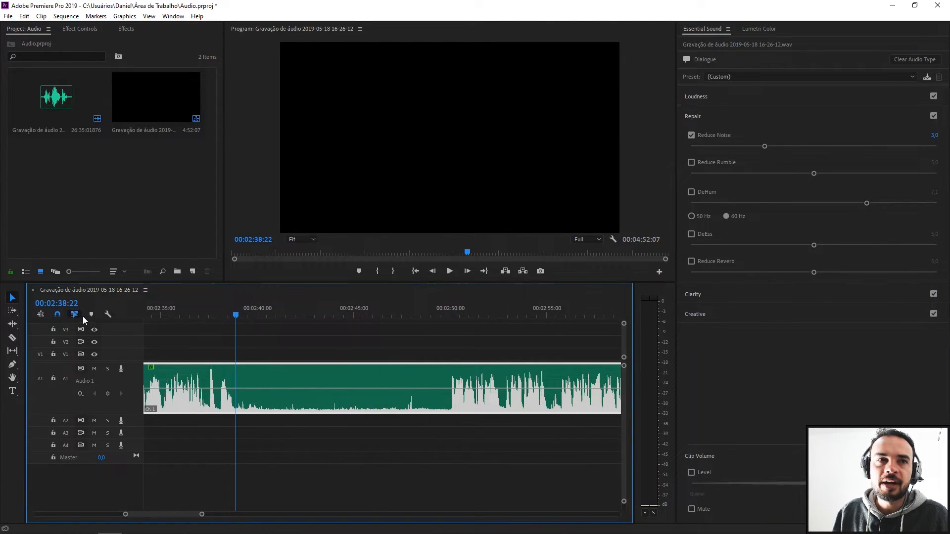
left_click(193, 314)
key("space")
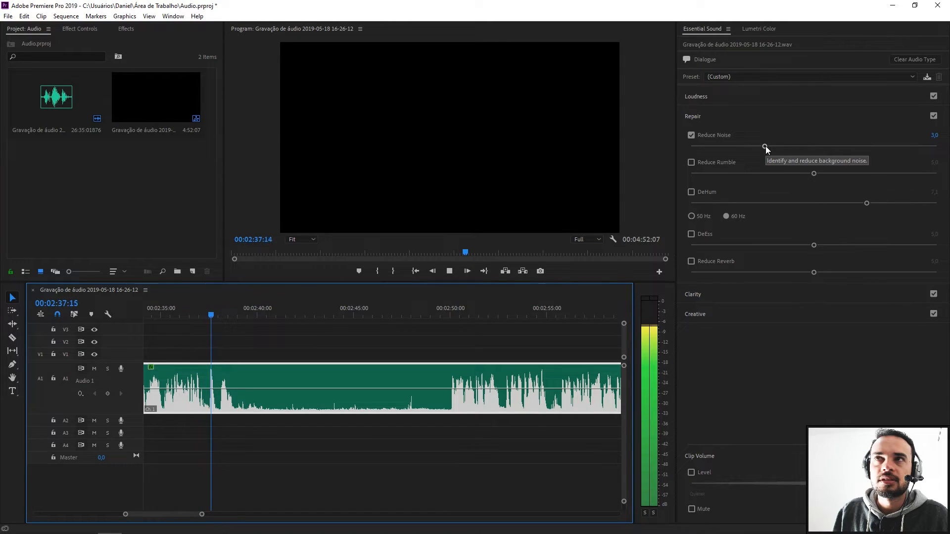
left_click_drag(765, 147, 864, 147)
left_click(402, 350)
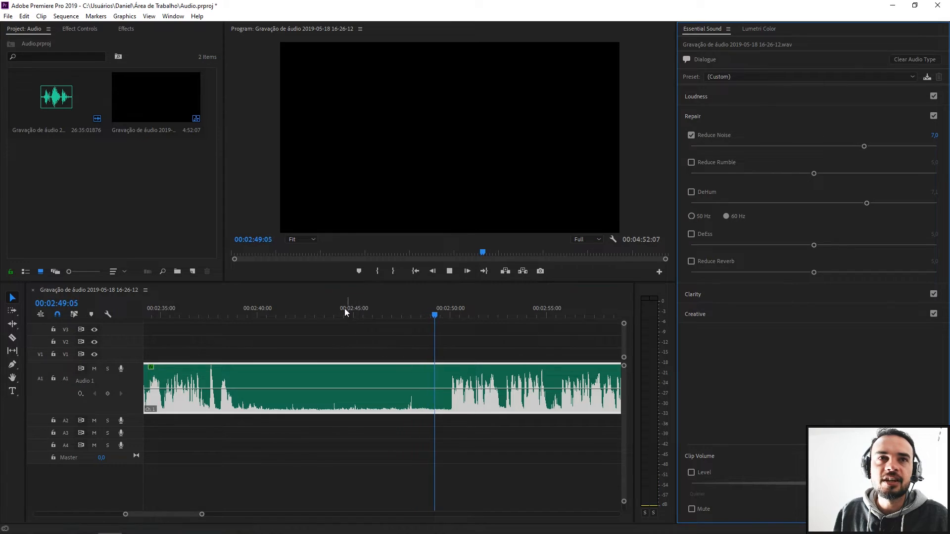
left_click(329, 320)
left_click(257, 316)
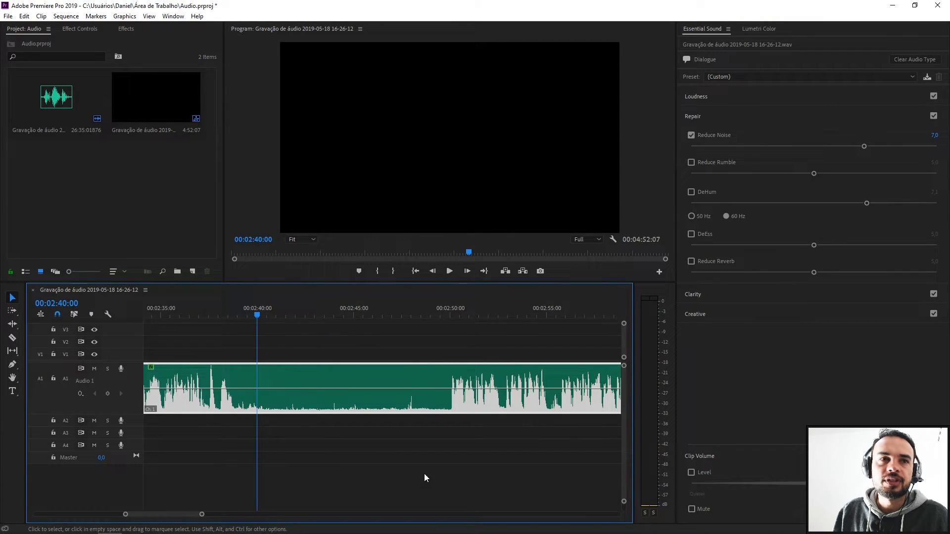
key("space")
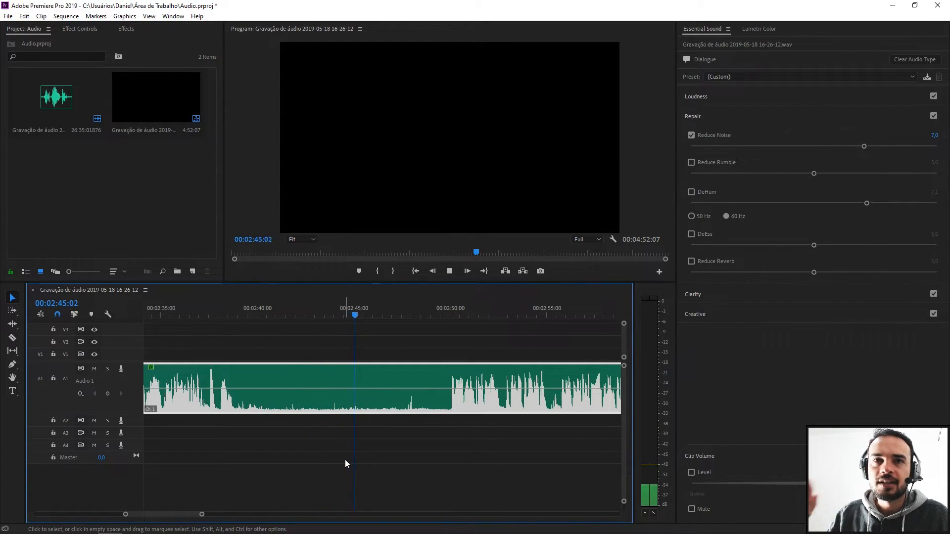
Step: Listen to the speech after the long pause, and return the playhead to 00:02:55:21
left_click(458, 310)
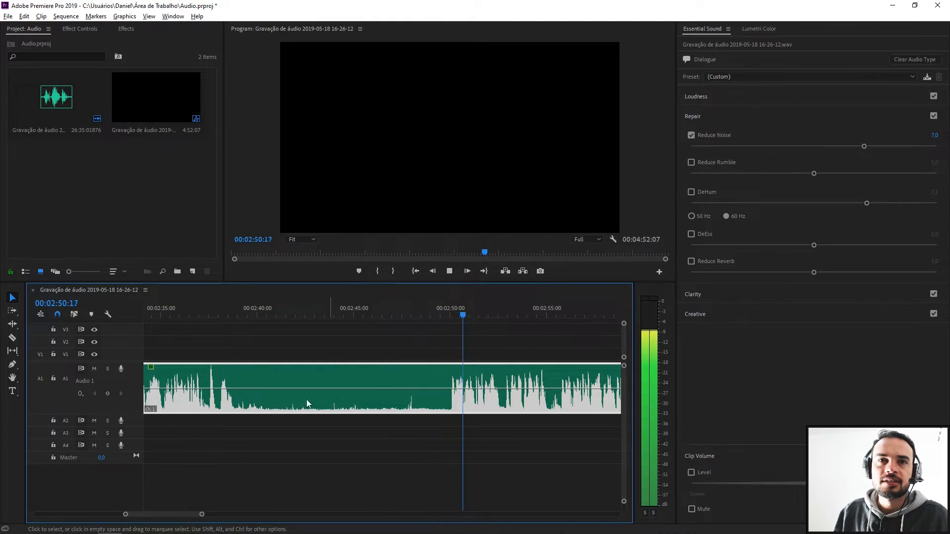
key("minus")
key("equal")
left_click(354, 311)
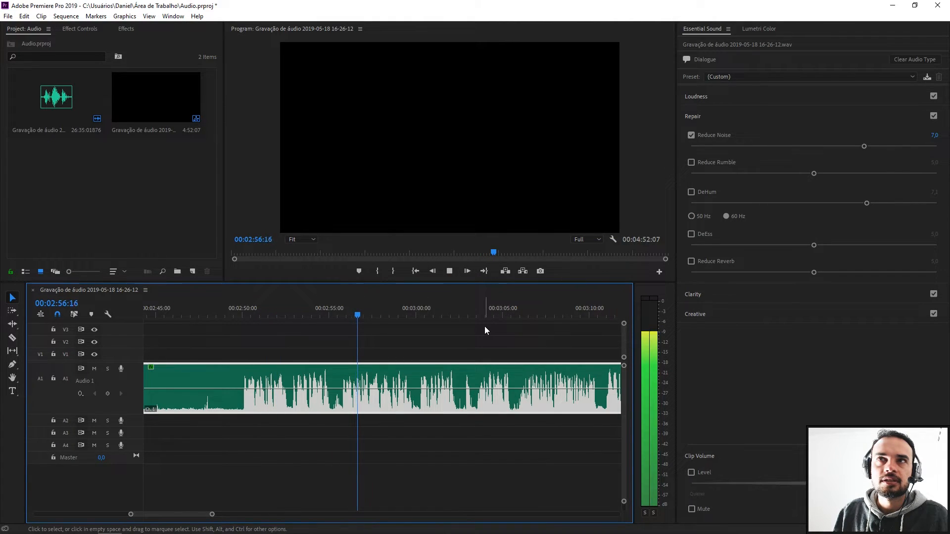
key("space")
left_click(344, 311)
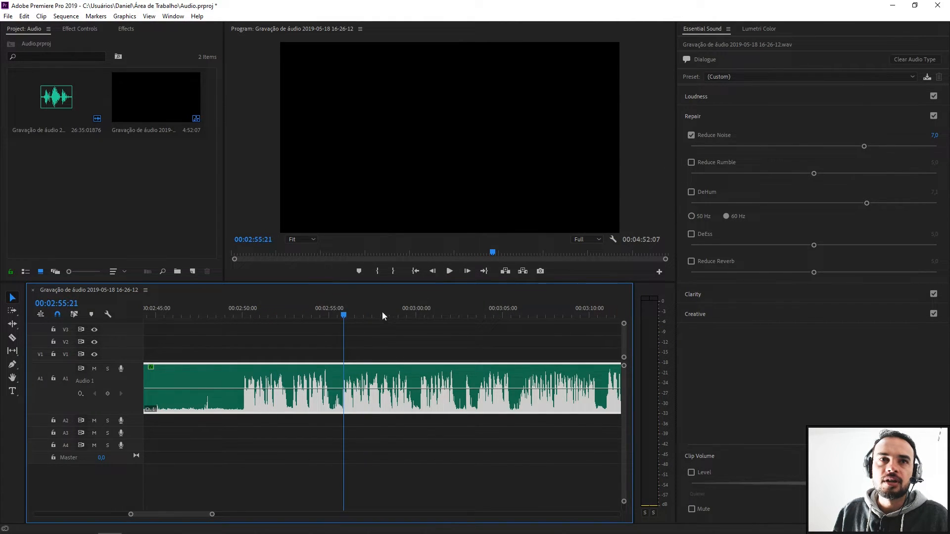
Step: Compare playback of the speech from about 00:02:56 with Reduce Noise turned off and turned back on
left_click(687, 184)
key("space")
key("space")
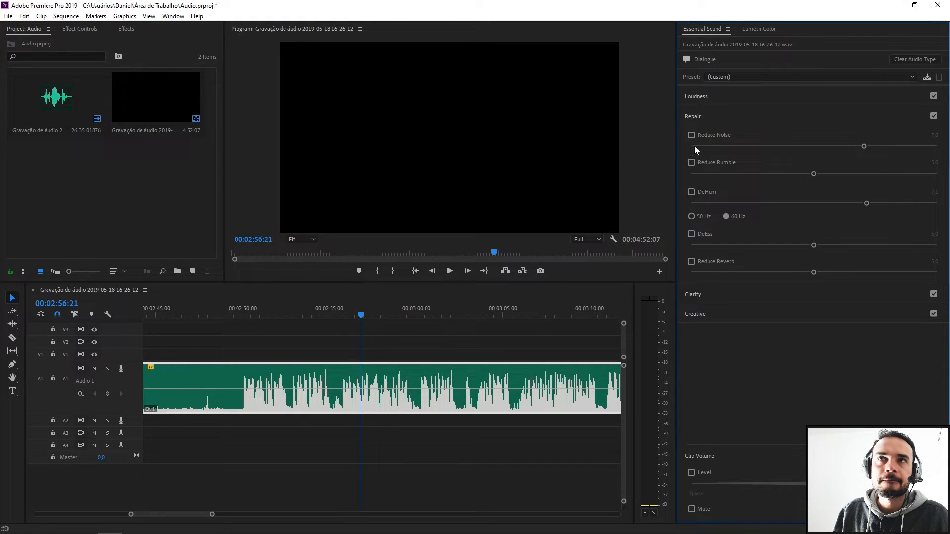
left_click(691, 135)
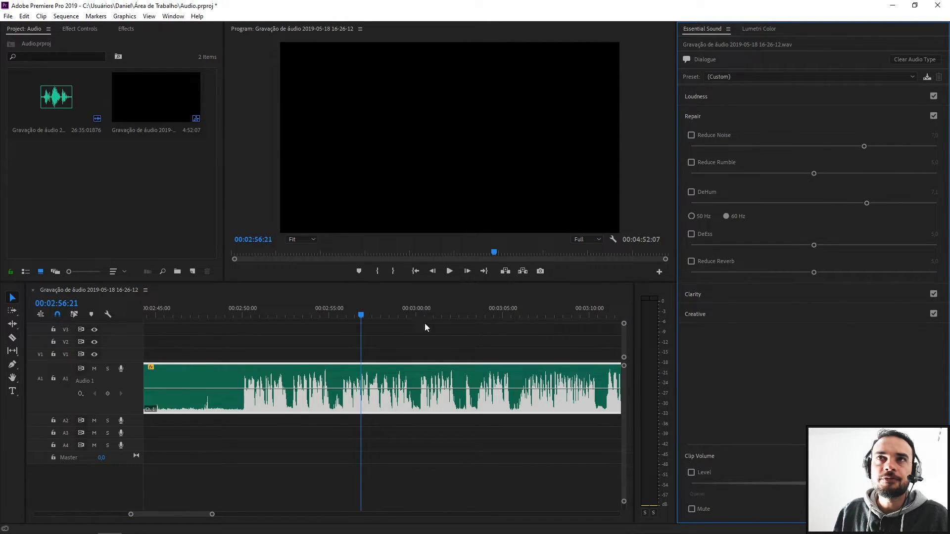
left_click(347, 317)
key("space")
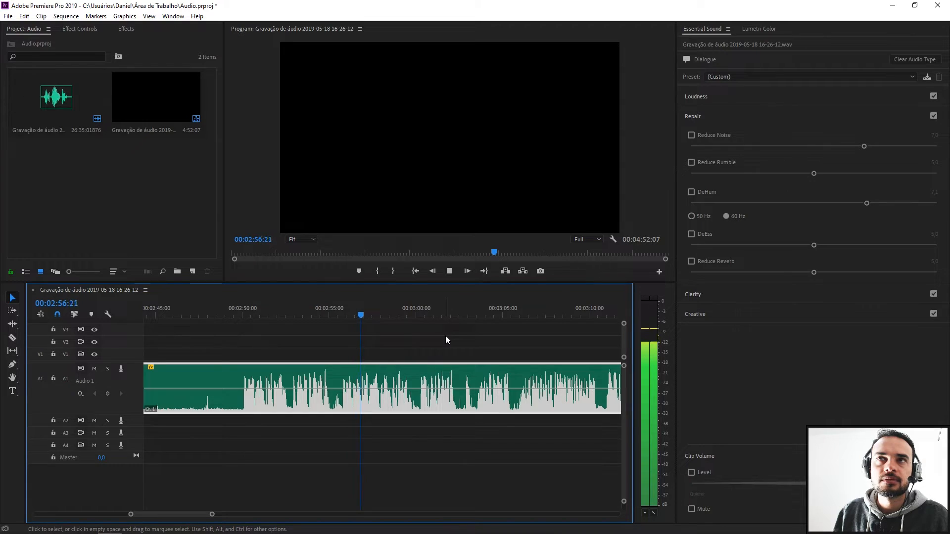
left_click(346, 314)
left_click(692, 135)
key("space")
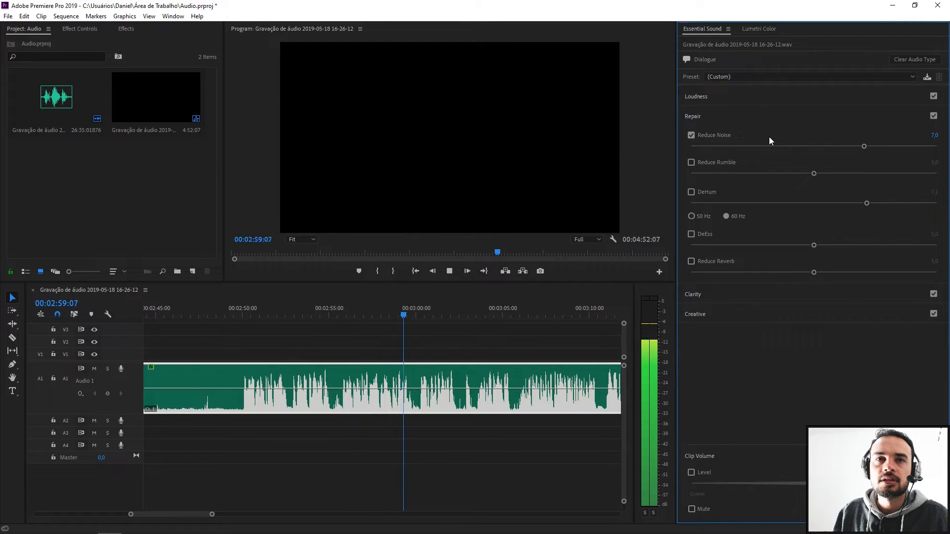
key("space")
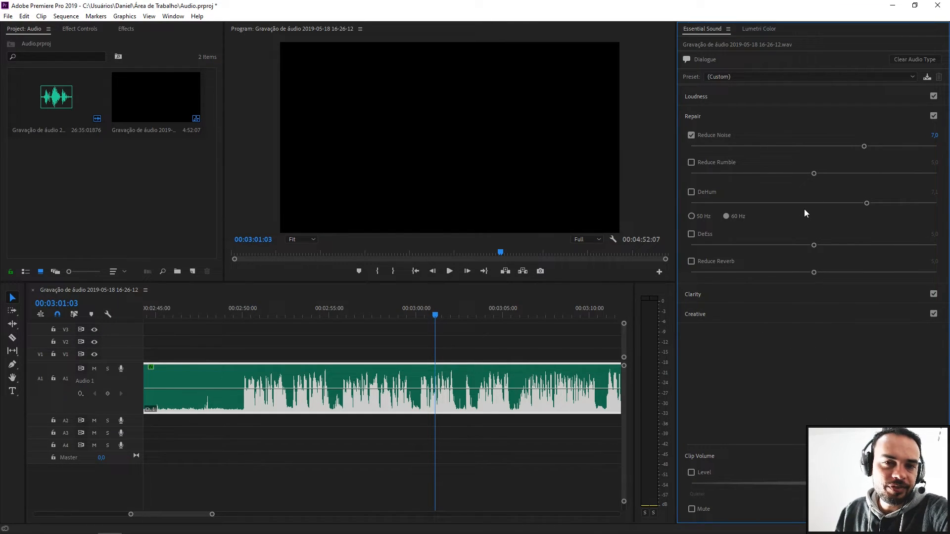
Step: Open the Dialogue clip's Clarity settings and place the playhead in the speech at 00:02:53:04
left_click(745, 114)
left_click(734, 141)
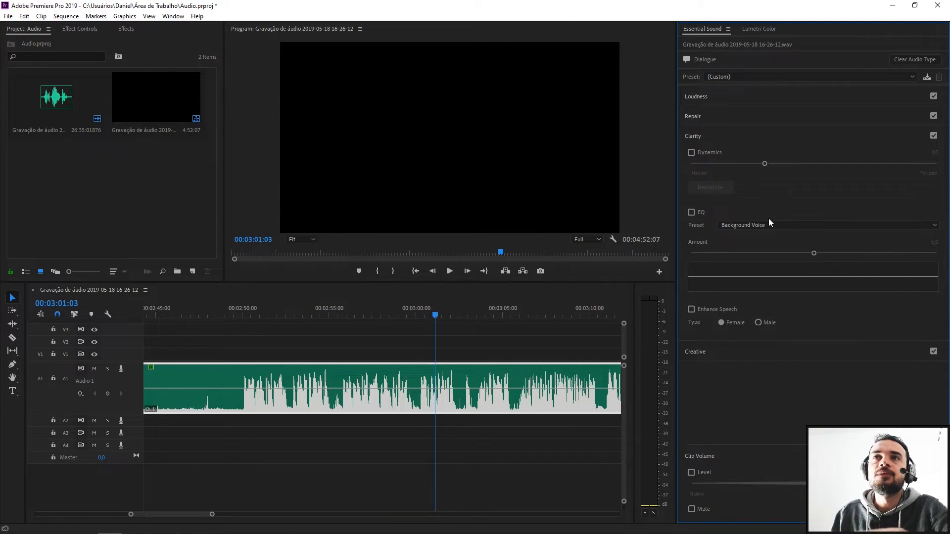
left_click(297, 315)
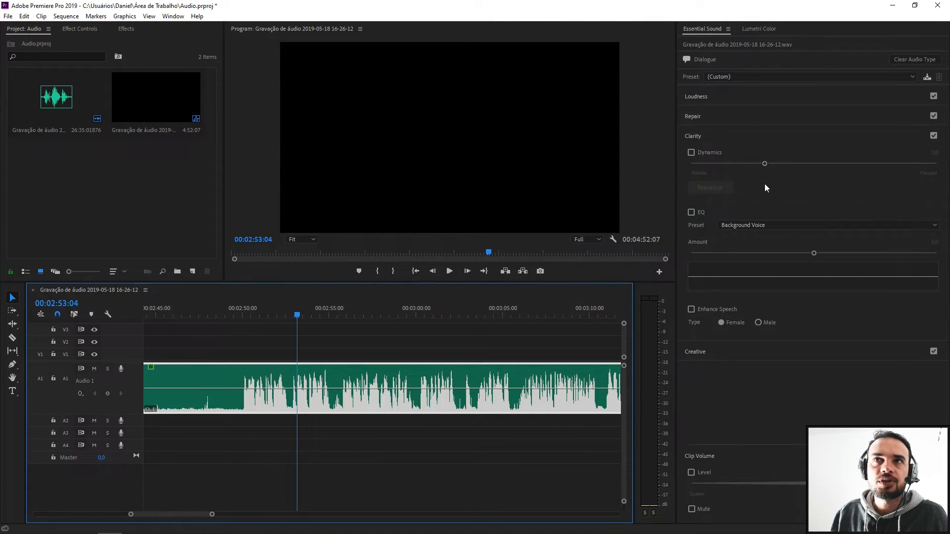
Step: Try Clarity's Dynamics at 3.6 on the speech from 00:02:53:02, and turn Dynamics off again
left_click(691, 154)
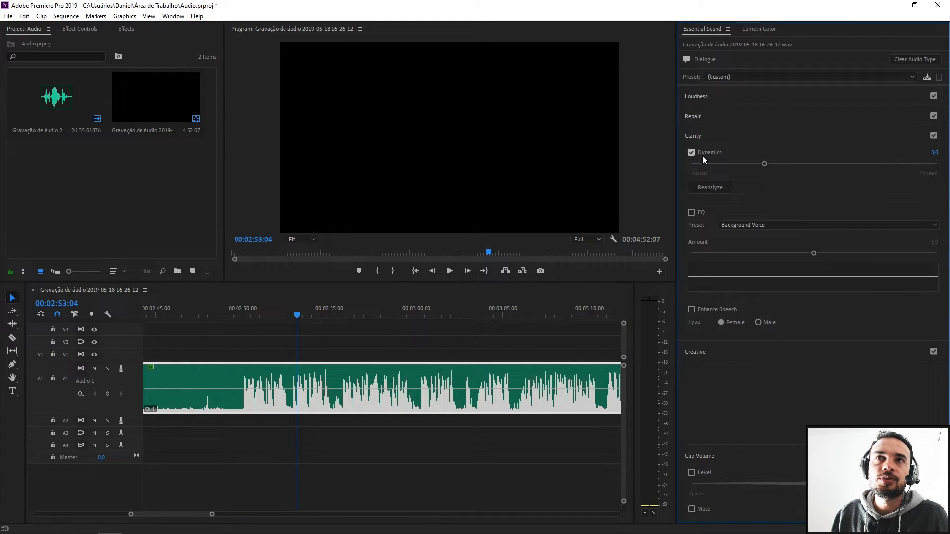
left_click(295, 315)
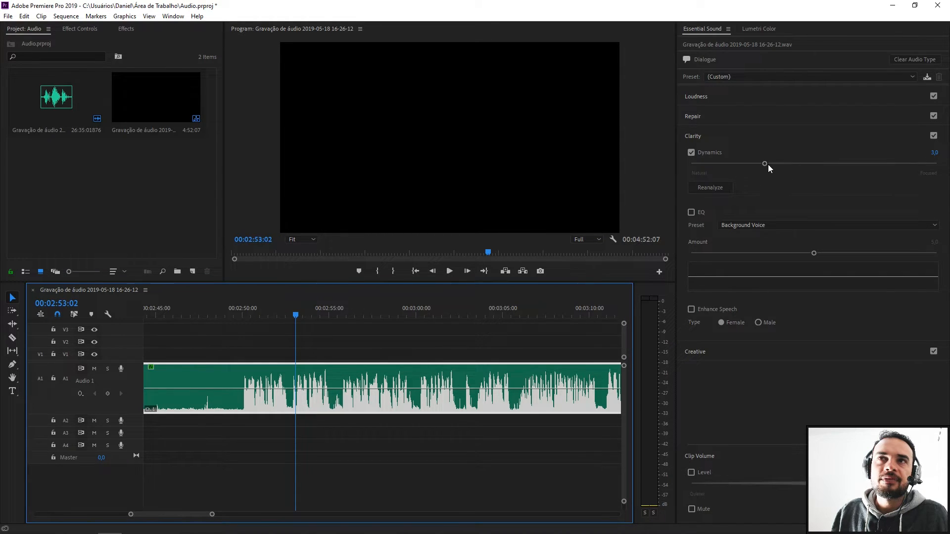
left_click_drag(767, 165, 779, 164)
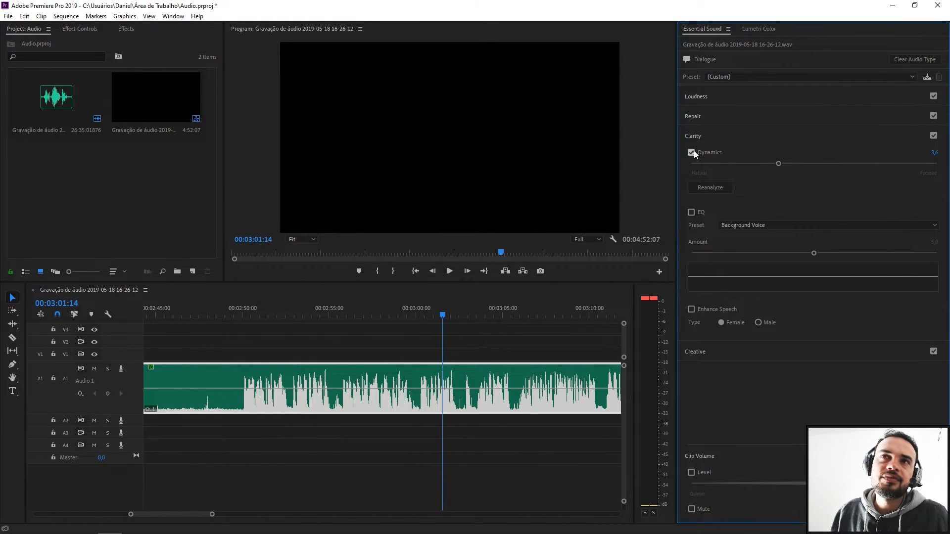
left_click(690, 152)
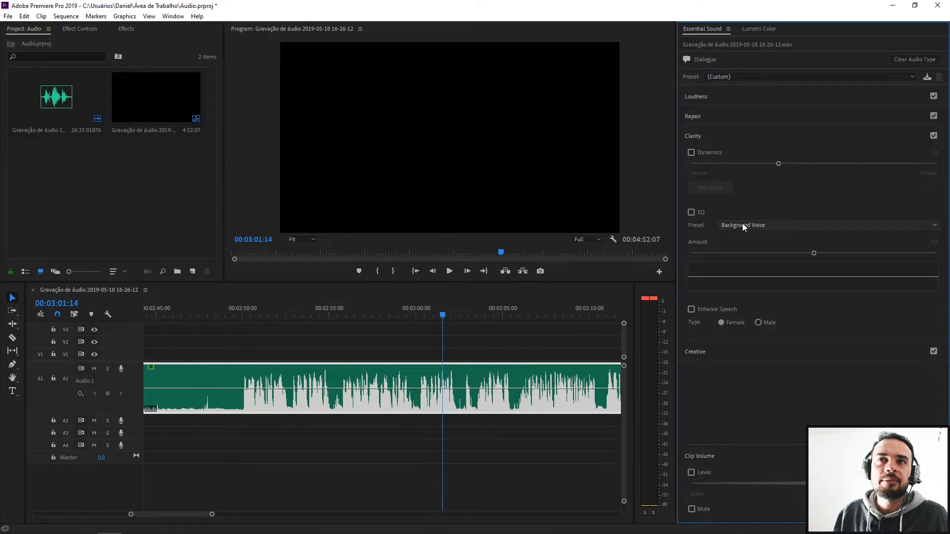
Step: Enable EQ with the Old Radio preset and listen to the speech from about 00:02:56
left_click(691, 213)
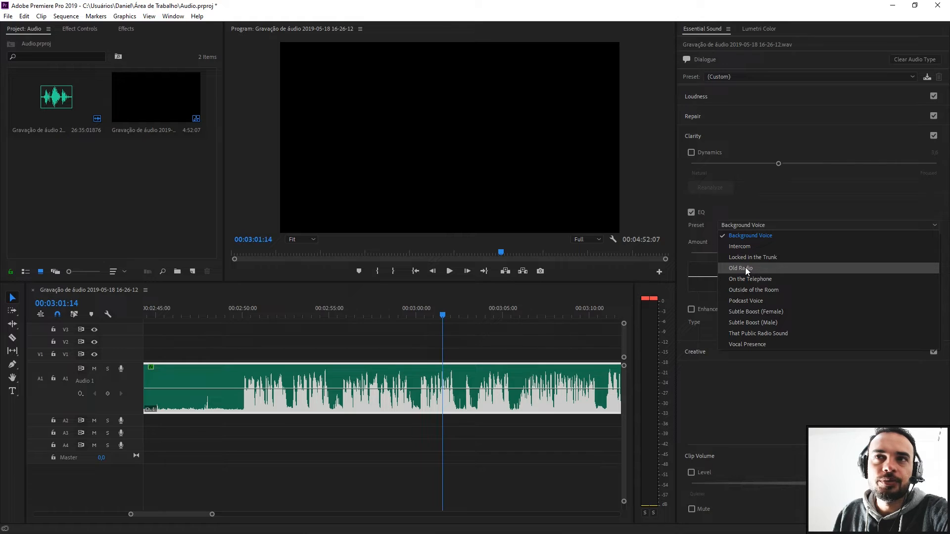
left_click(781, 268)
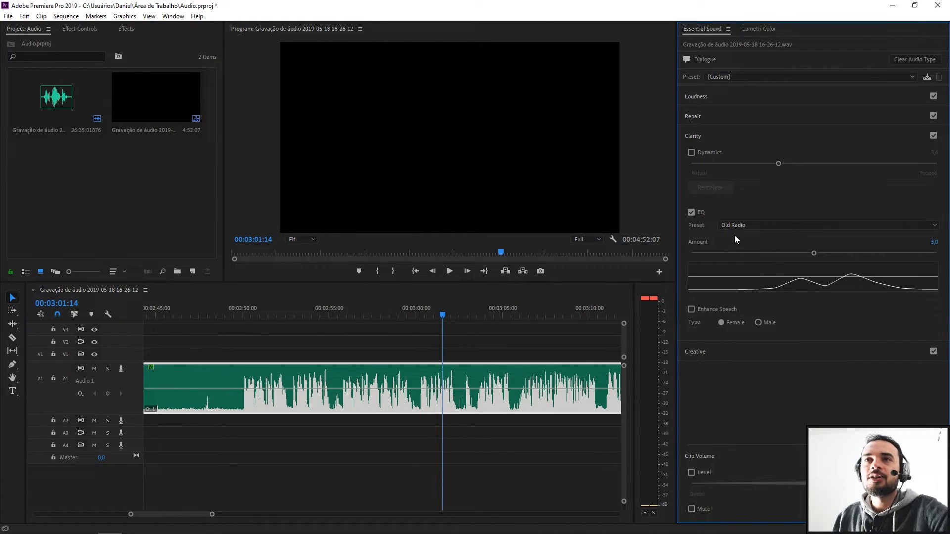
left_click(348, 311)
key("space")
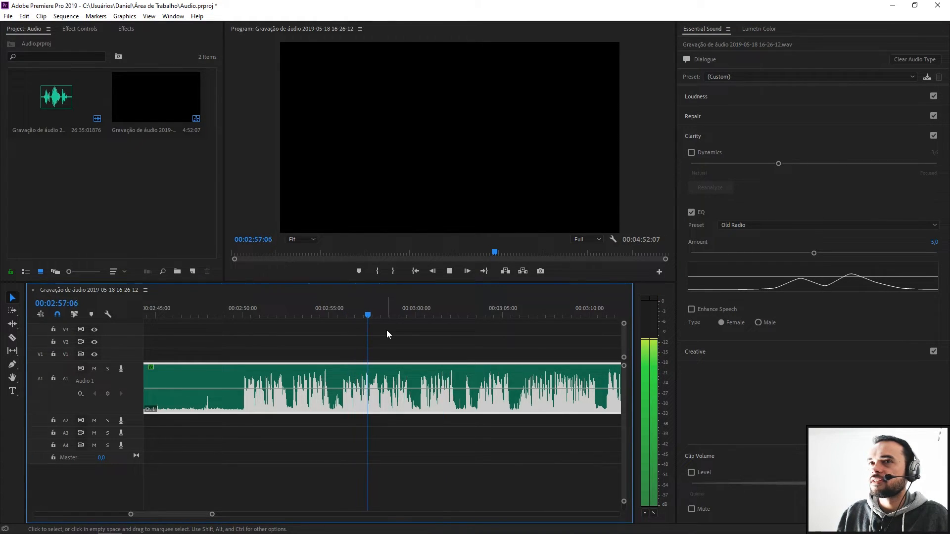
left_click(347, 312)
Step: Switch the EQ preset to On the Telephone and play the same stretch of speech
left_click(755, 223)
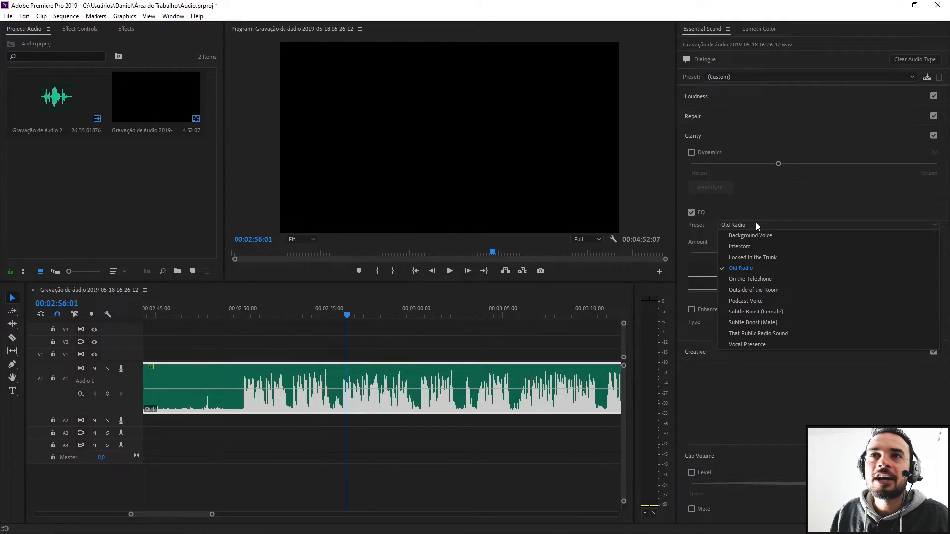
left_click(754, 280)
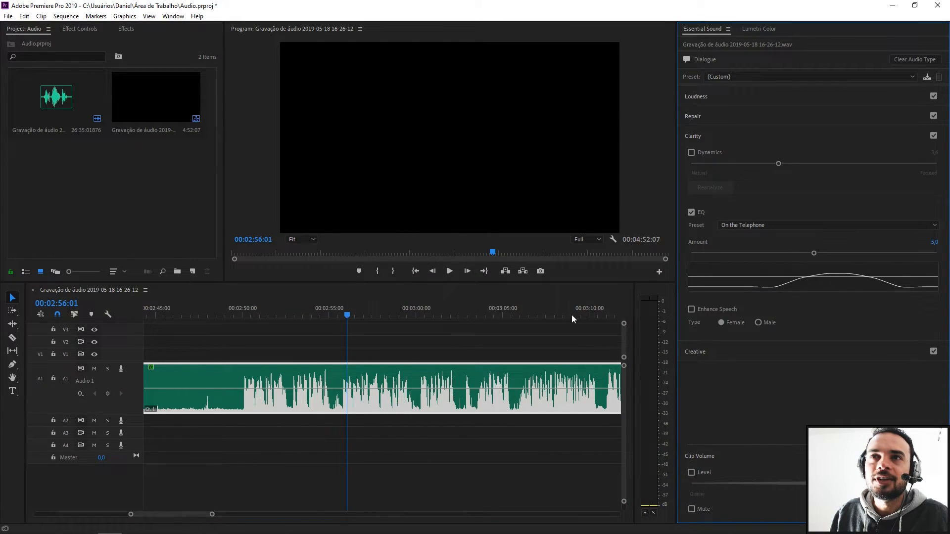
left_click(345, 313)
key("space")
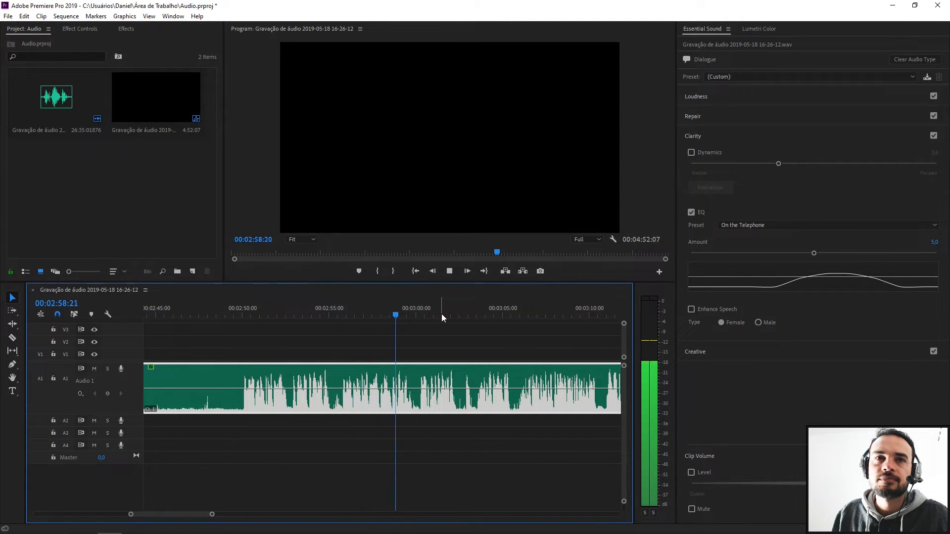
Step: Replay the speech from about 00:02:56 with the On the Telephone EQ preset
key("space")
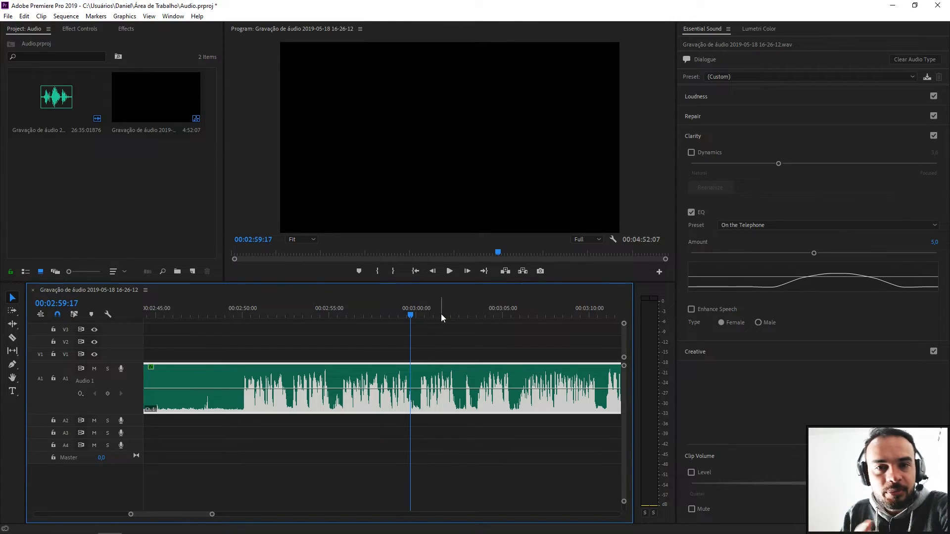
left_click(354, 313)
key("space")
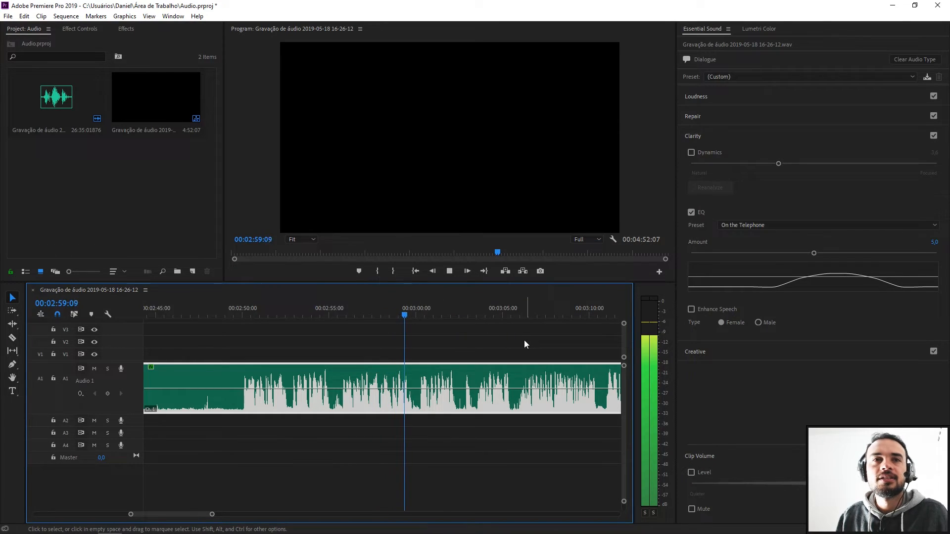
key("space")
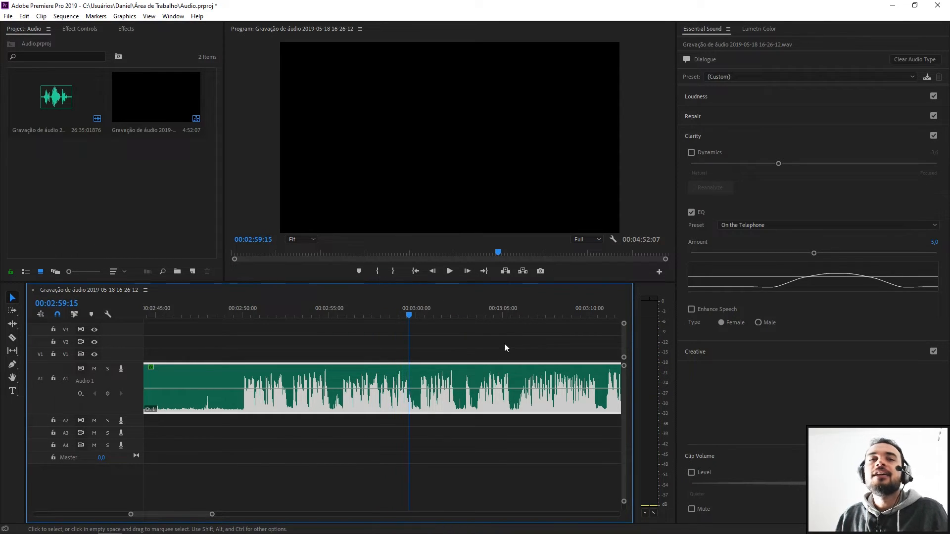
Step: Switch the EQ preset to Podcast Voice and listen to the speech from about 00:02:56
left_click(755, 225)
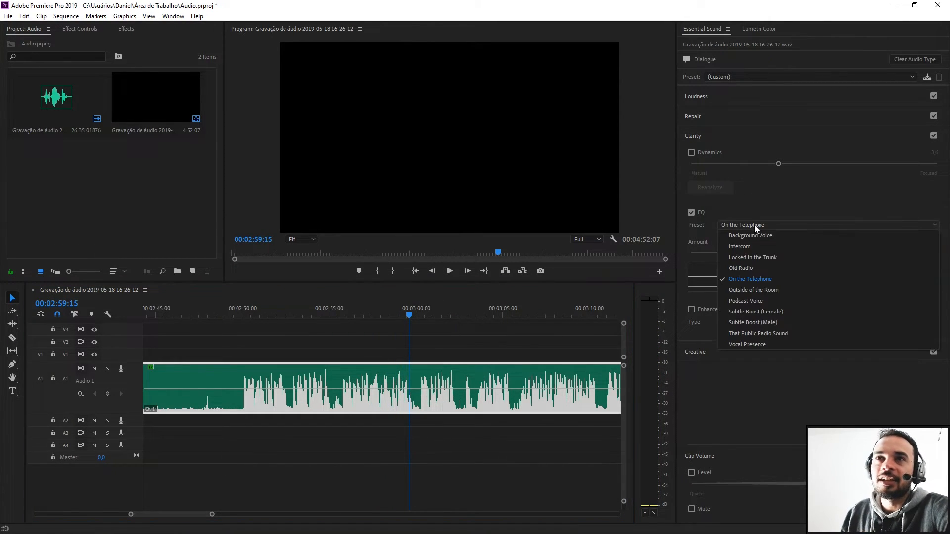
left_click(782, 300)
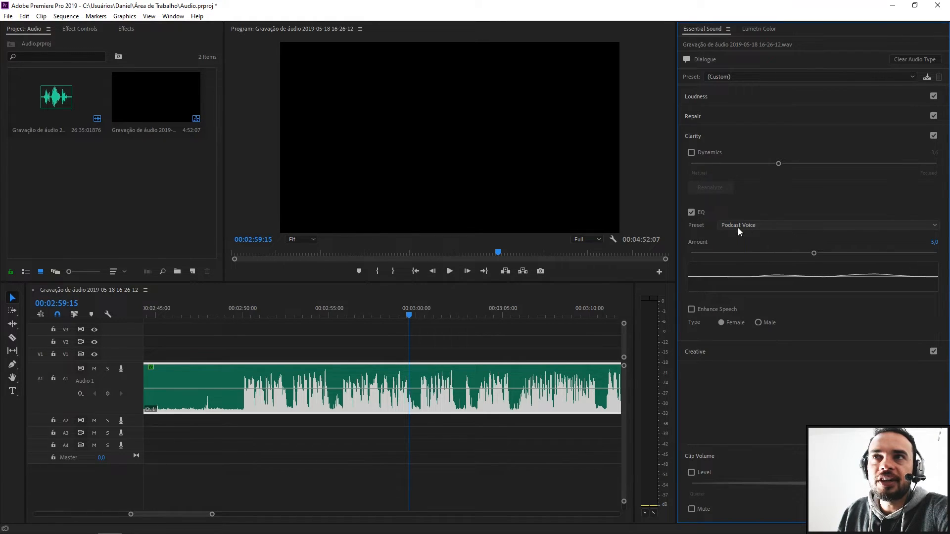
left_click(346, 314)
key("space")
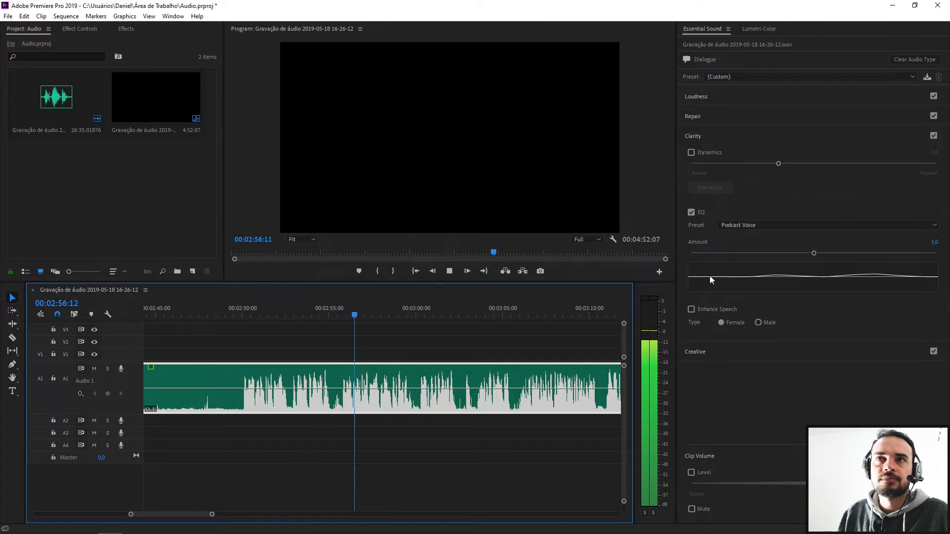
key("space")
Step: Compare the speech from 00:02:55:19 with the Podcast Voice EQ turned off and turned back on
left_click(693, 213)
left_click(692, 213)
left_click(344, 313)
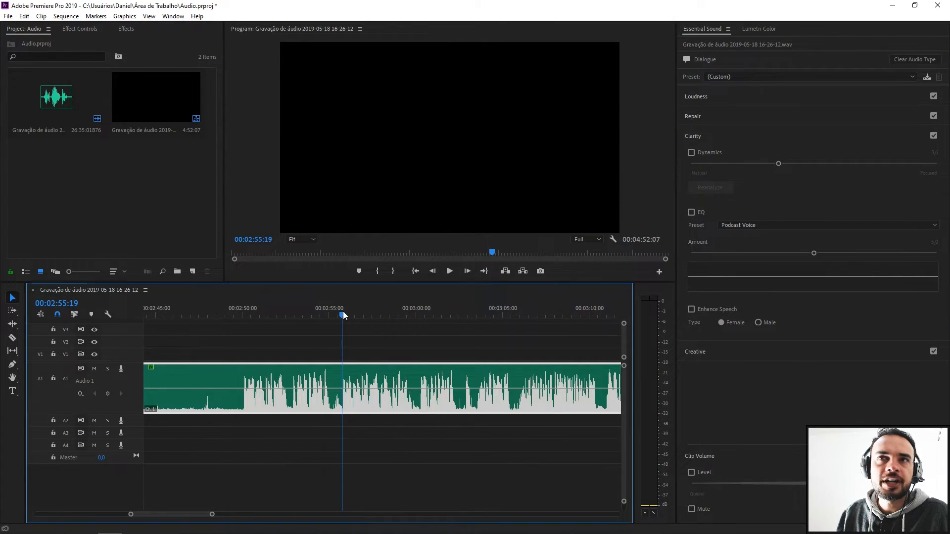
key("space")
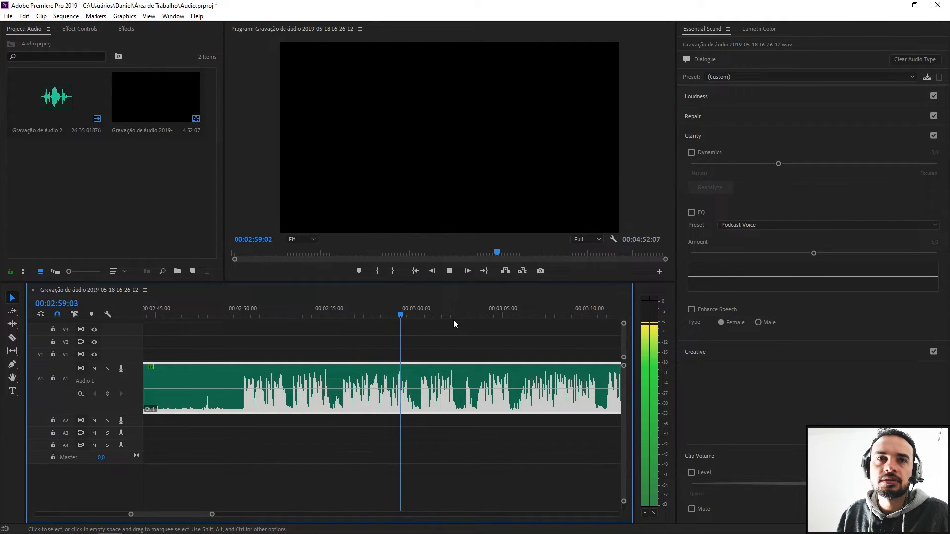
key("space")
left_click(692, 212)
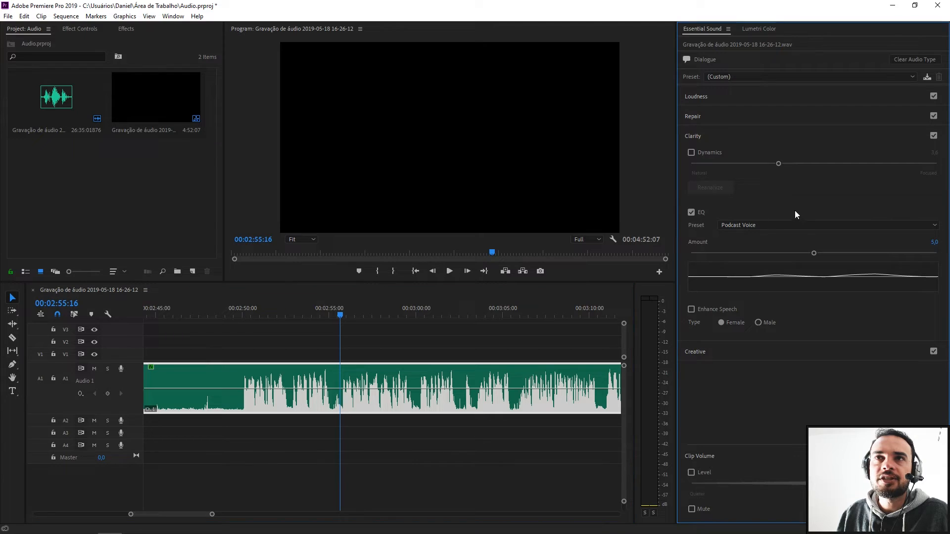
key("space")
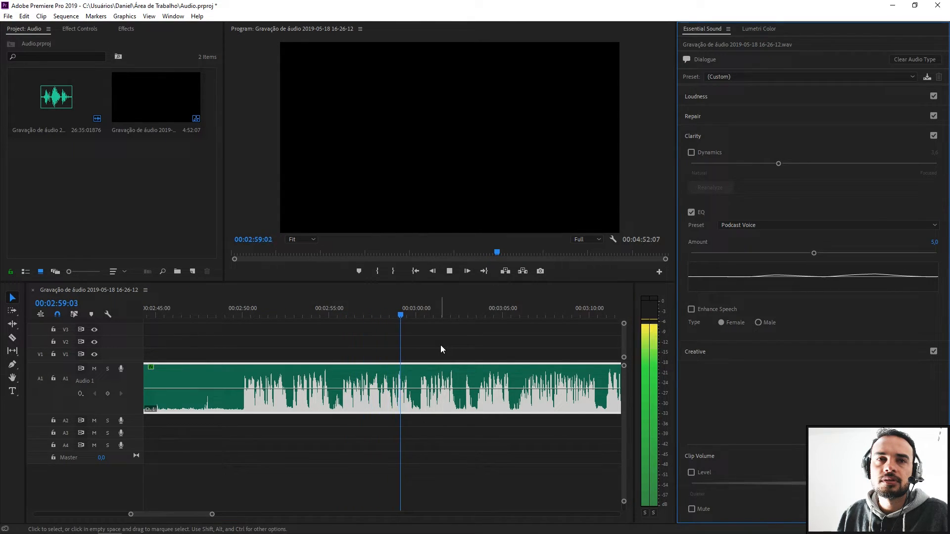
left_click(365, 324)
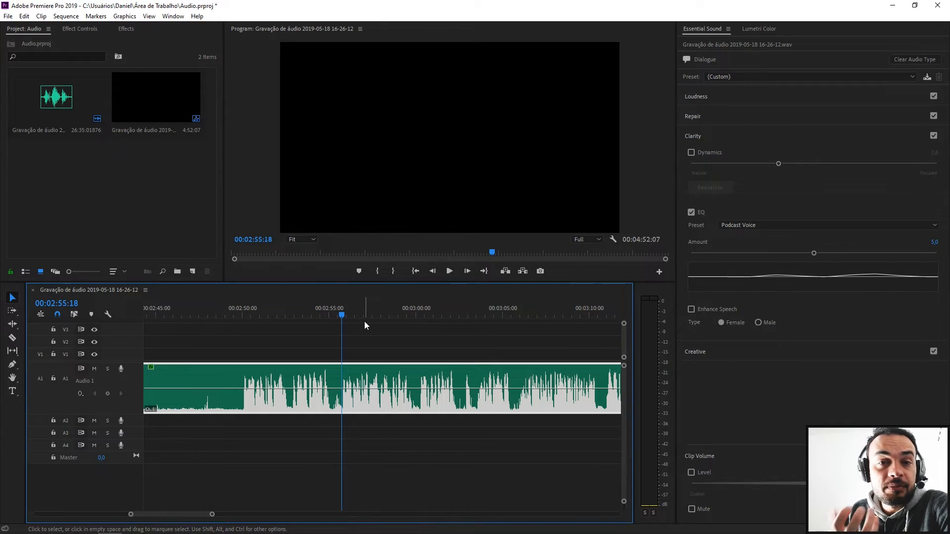
Step: Enable Enhance Speech in Clarity and set its type to Male
left_click(692, 309)
left_click(759, 323)
left_click(722, 322)
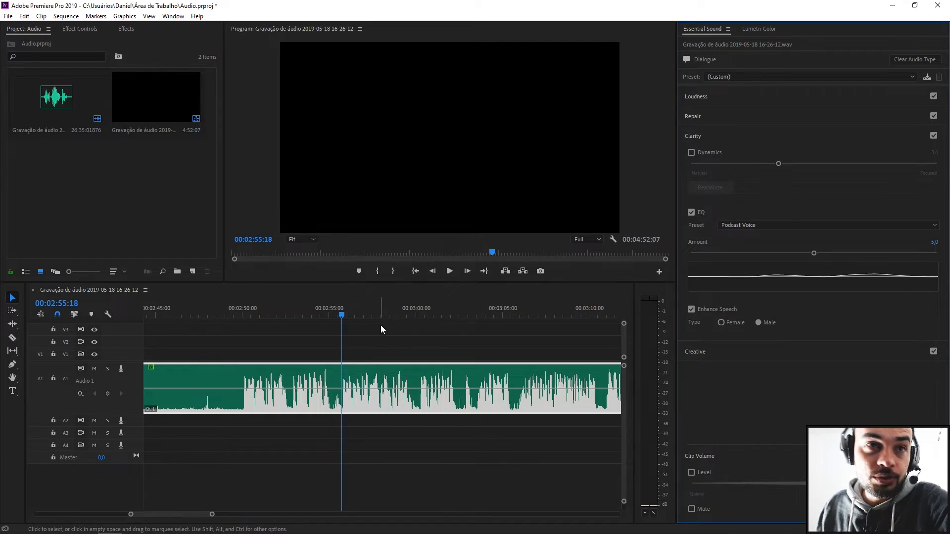
Step: Compare the speech from 00:02:55:20 with Enhance Speech off and on, and return the playhead to 00:02:55:24
left_click(693, 310)
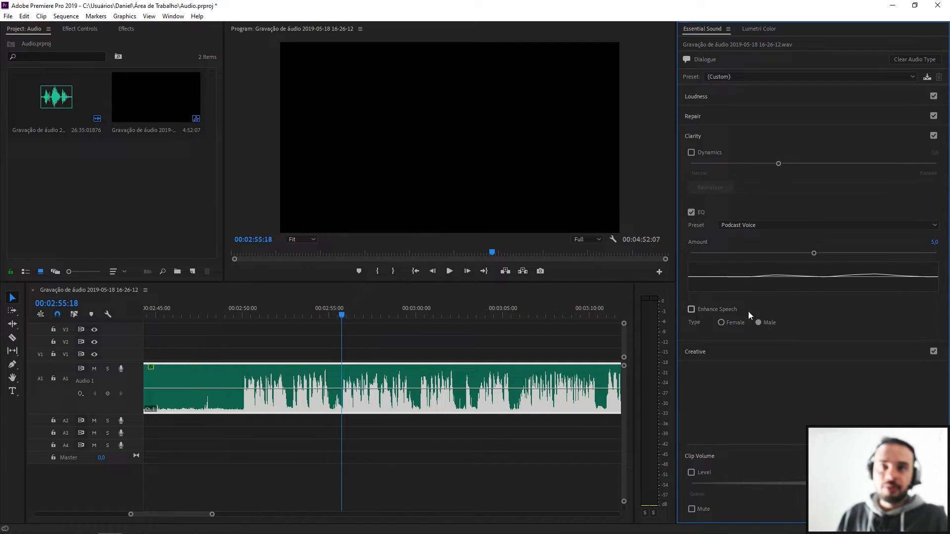
left_click(343, 316)
key("space")
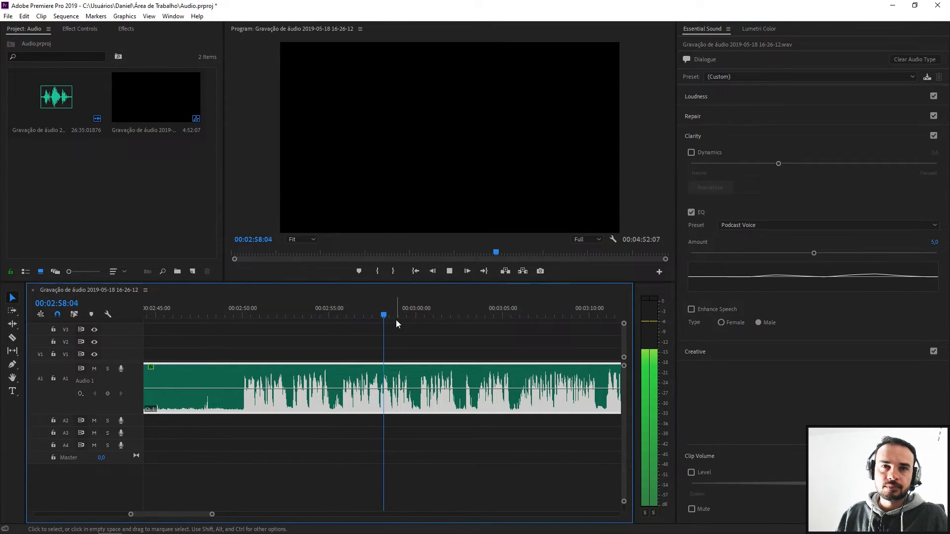
key("space")
left_click(708, 310)
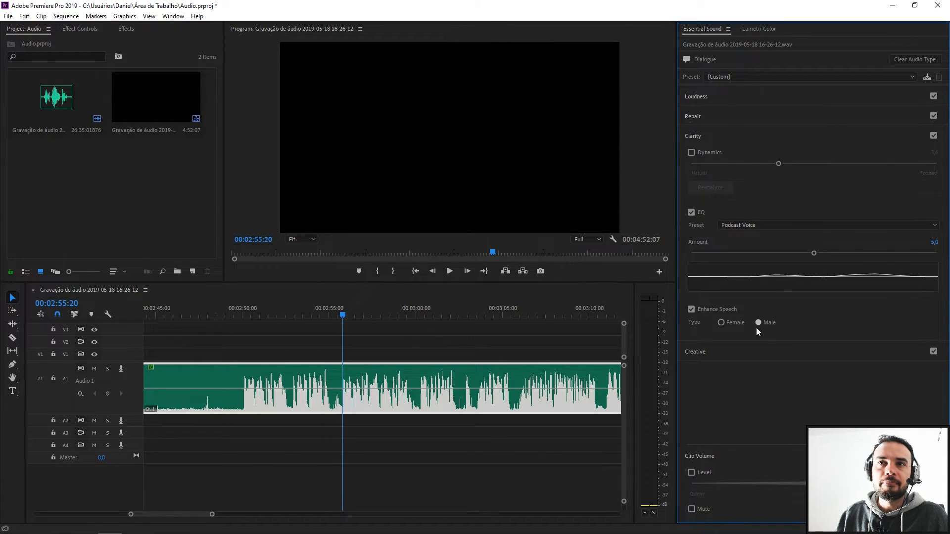
key("space")
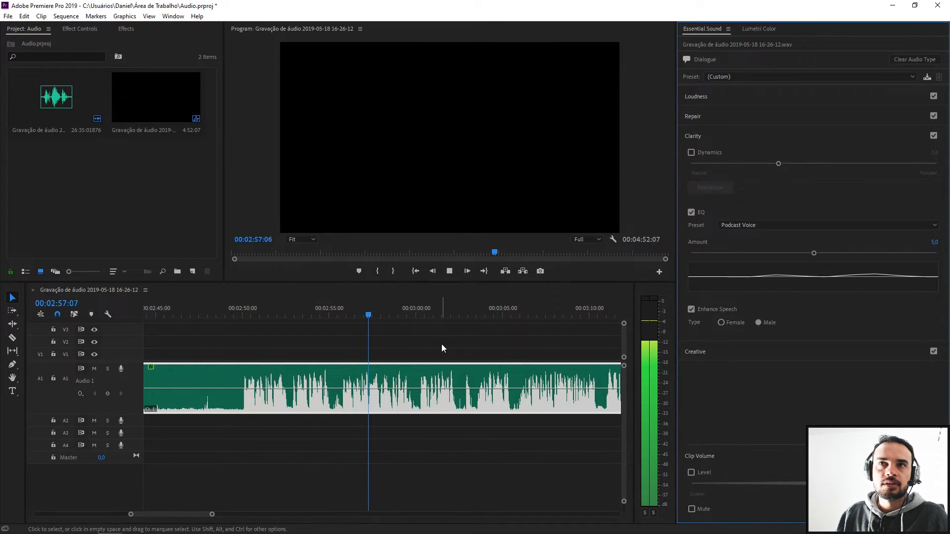
key("space")
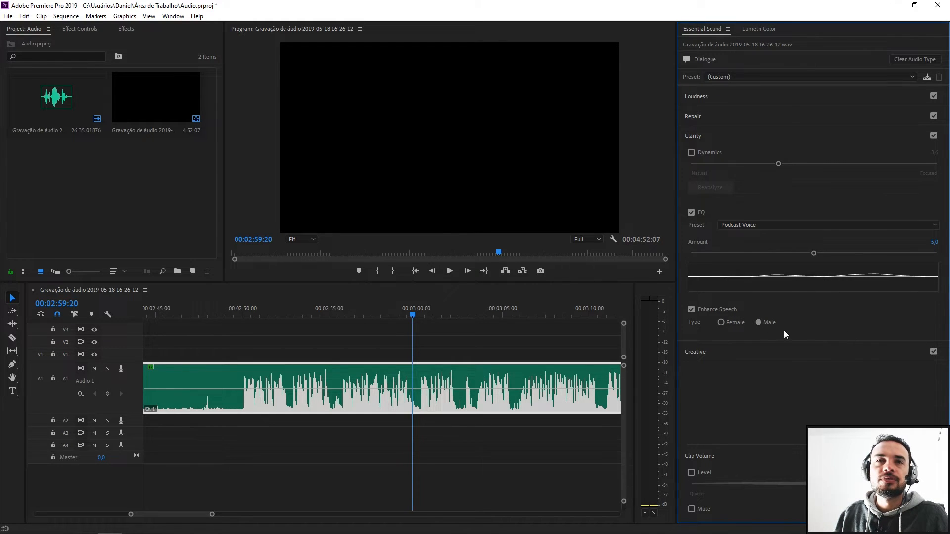
left_click(343, 312)
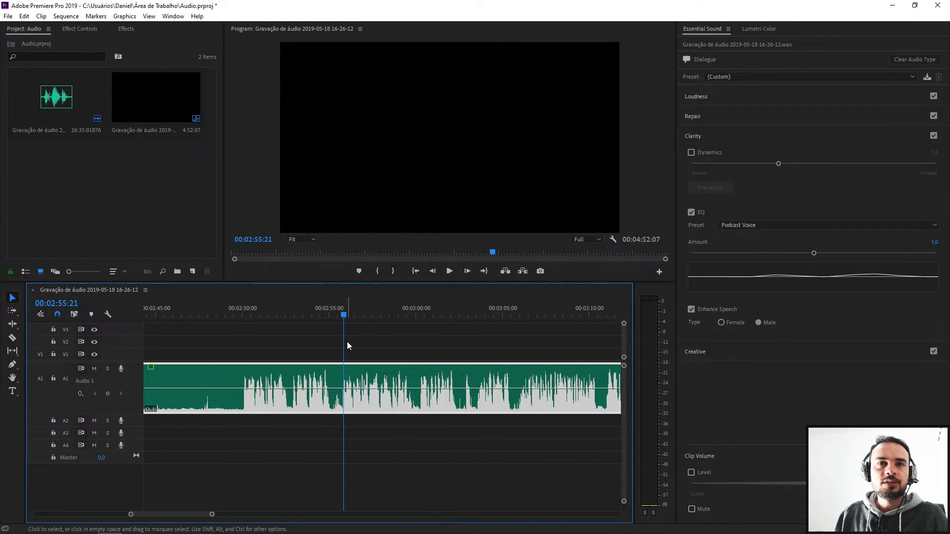
left_click(345, 315)
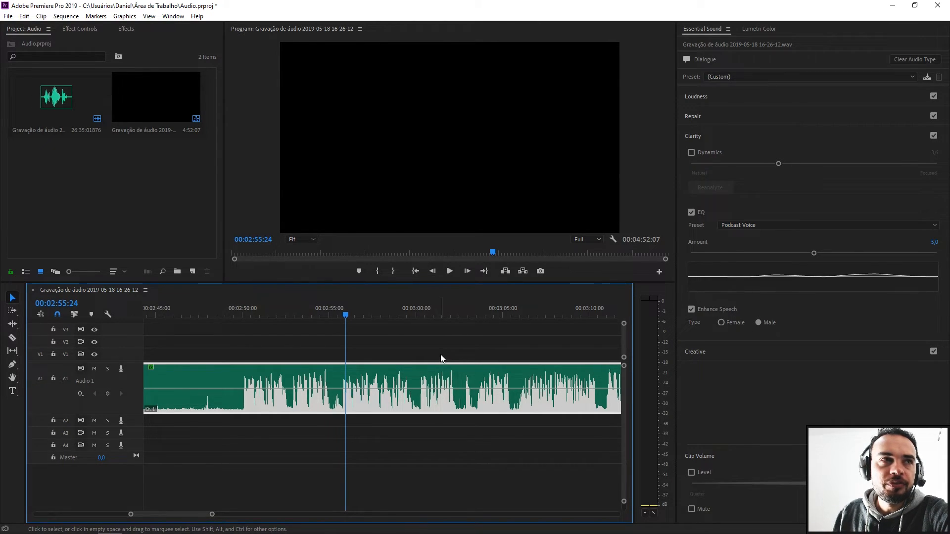
Step: Find the Treble audio effect by searching for "tre" and apply it to the voice clip on Audio 1
key("shift+7")
left_click(47, 42)
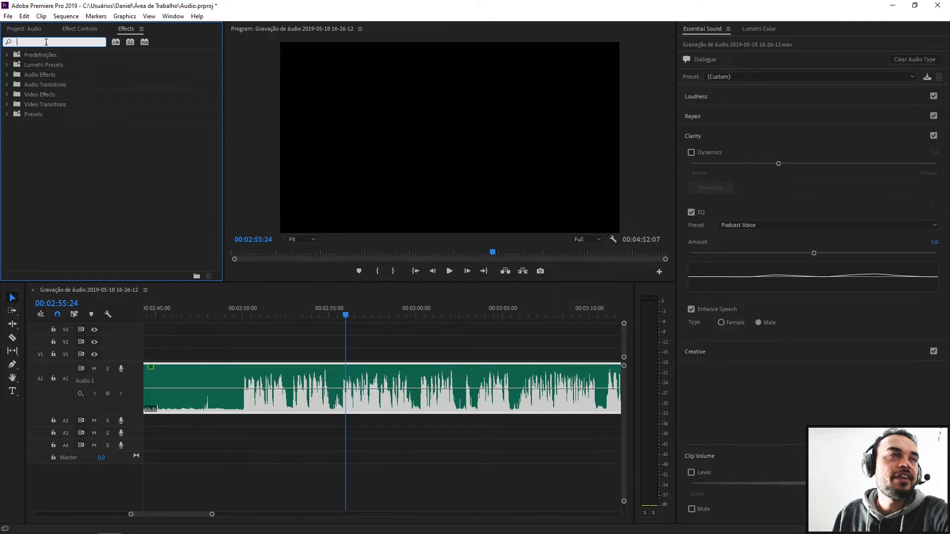
type("tre")
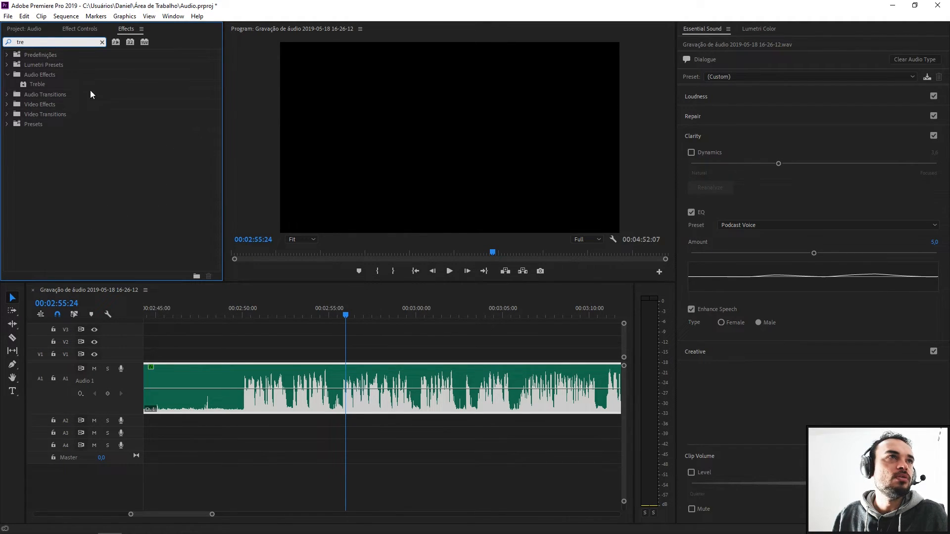
left_click(25, 85)
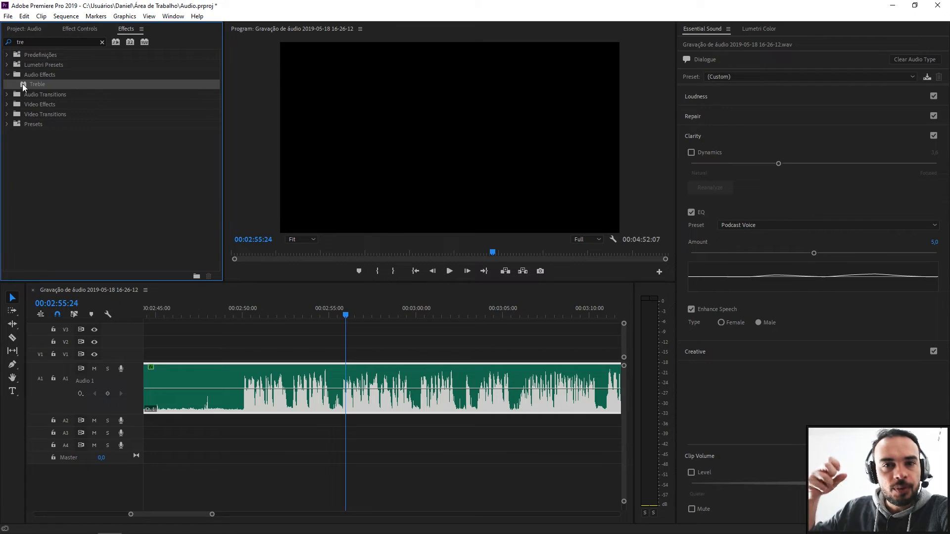
left_click_drag(22, 84, 400, 380)
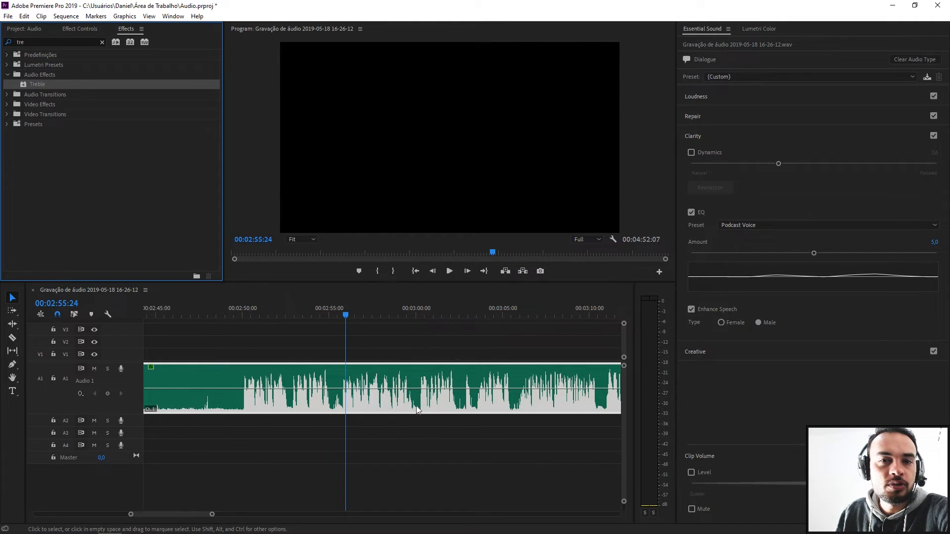
Step: Show the Treble effect's settings on the clip and listen to the speech from 00:02:55:18
left_click(79, 28)
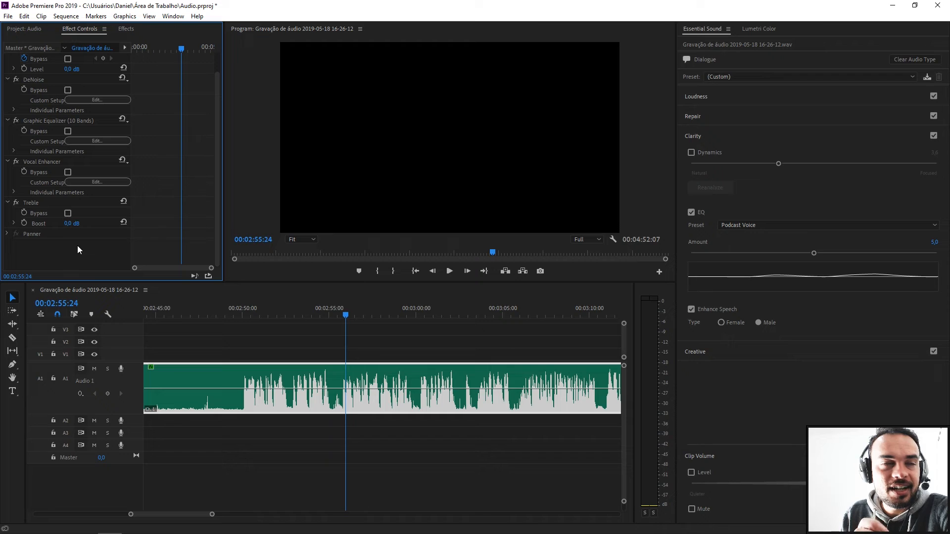
left_click(69, 223)
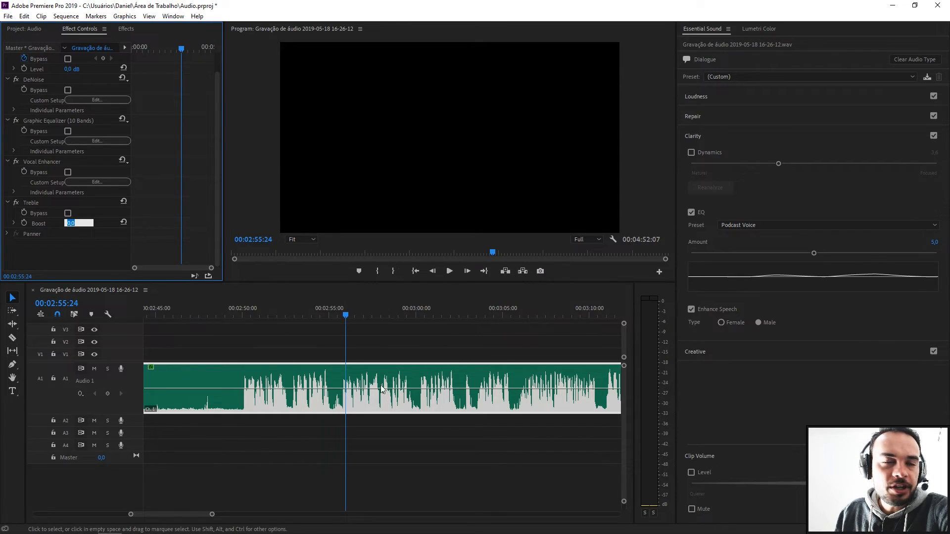
left_click(346, 315)
left_click_drag(346, 315, 342, 315)
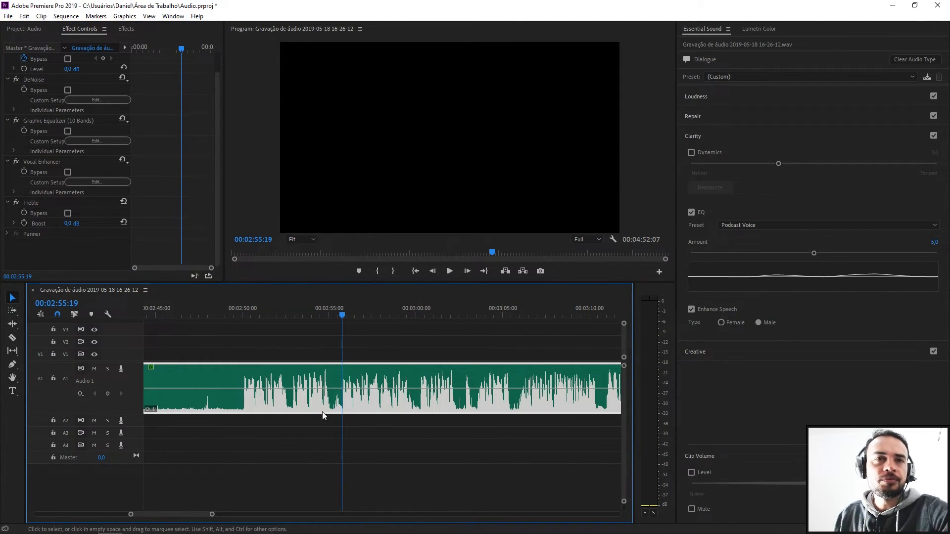
left_click(345, 316)
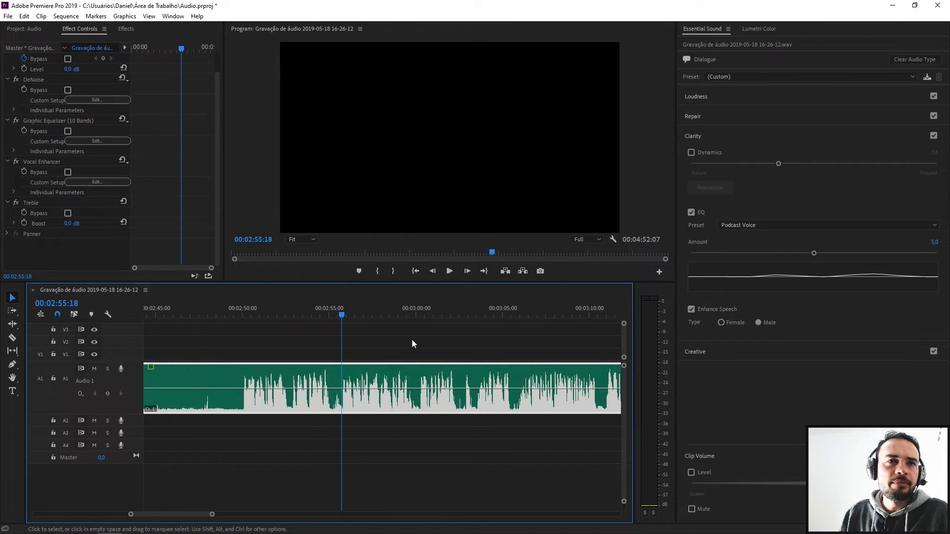
key("space")
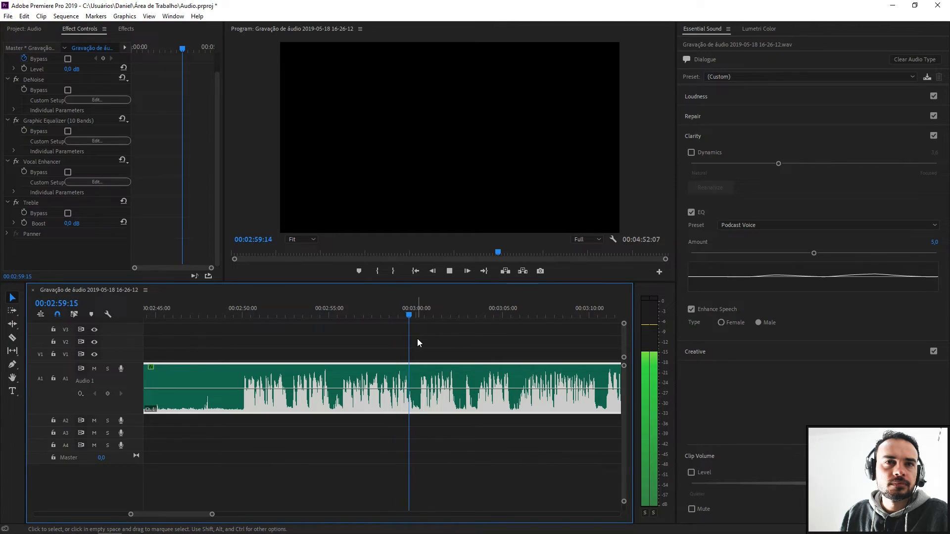
key("space")
Step: Split the voice clip at 00:02:55:19 and at about 00:03:00 to isolate one speech segment
key("c")
left_click(343, 383)
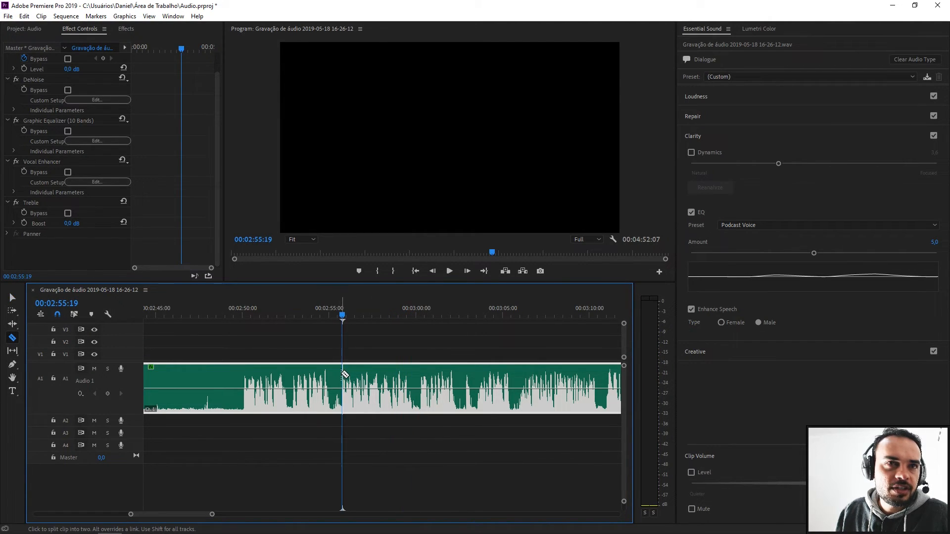
left_click(413, 377)
Step: Shift the audio after the isolated segment to make room and place a duplicate of the segment directly after it
key("v")
key("a")
left_click_drag(438, 379, 534, 379)
key("v")
left_click_drag(379, 382, 452, 374)
left_click(452, 374)
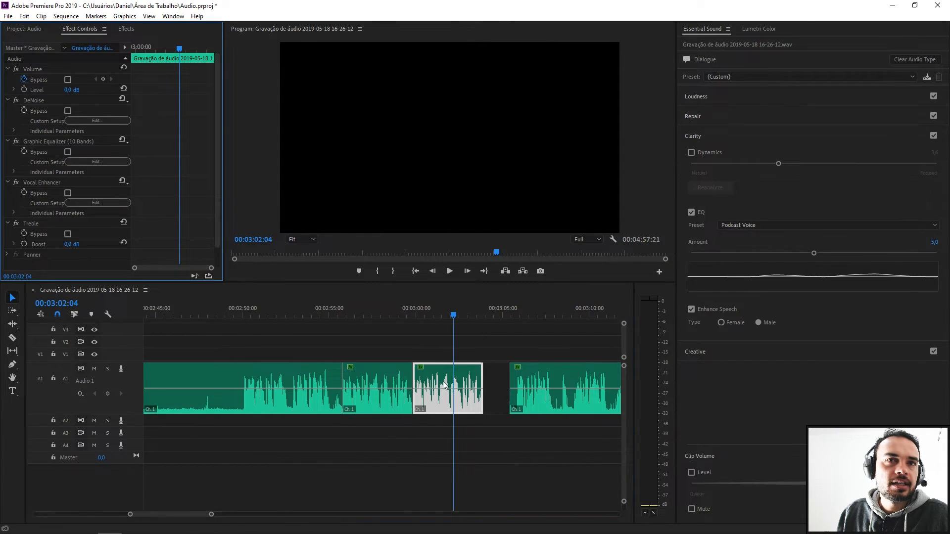
Step: Set the Treble Boost of the duplicated speech segment to 10 dB
left_click(72, 244)
type("10")
key("Return")
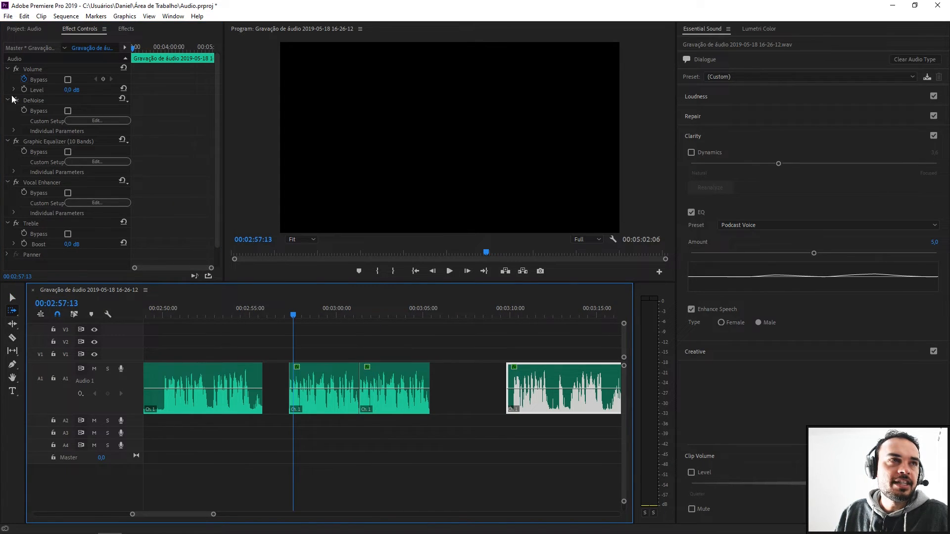
Step: Give the first of the two adjacent speech segments the Manga label colour and place the playhead at 00:03:03:02
key("v")
left_click(312, 376)
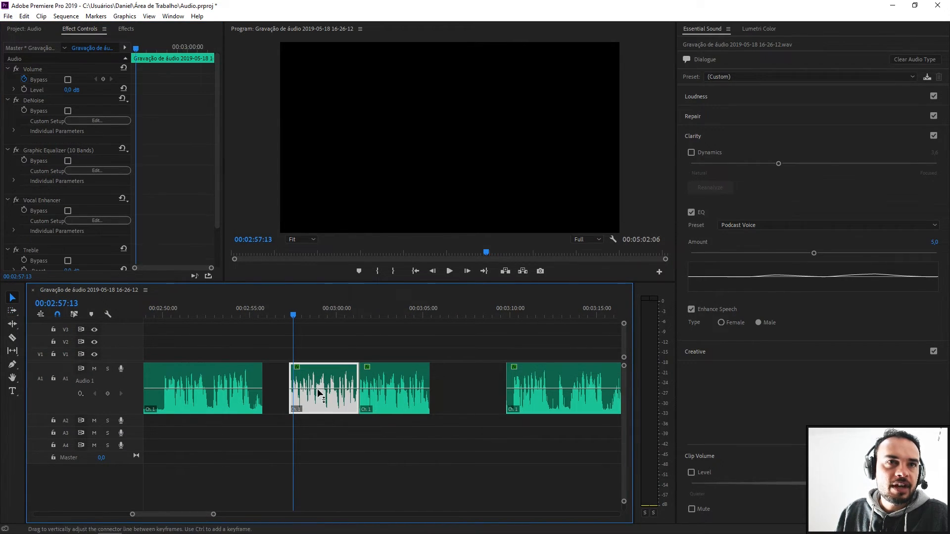
key("=")
scroll(132, 385, "up", 1)
right_click(337, 378)
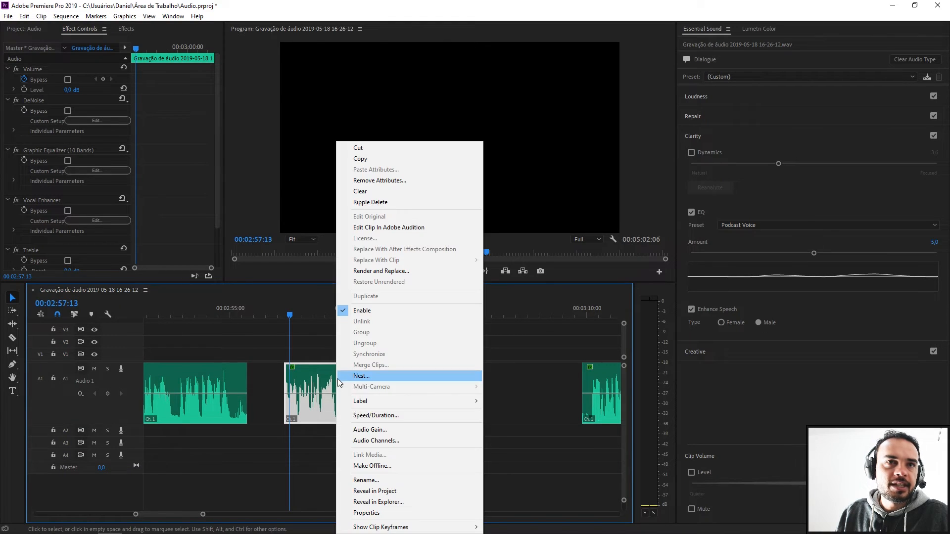
mouse_move(395, 403)
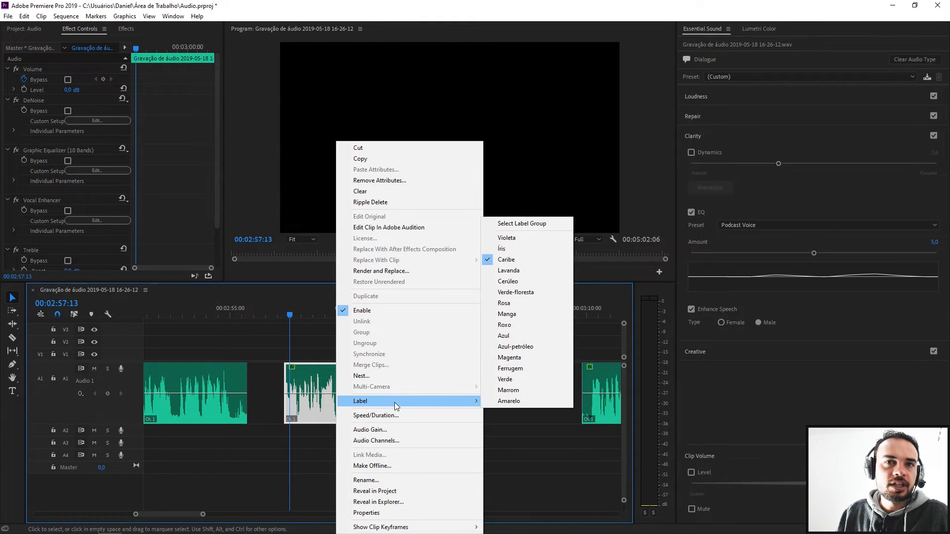
left_click(510, 314)
left_click(422, 314)
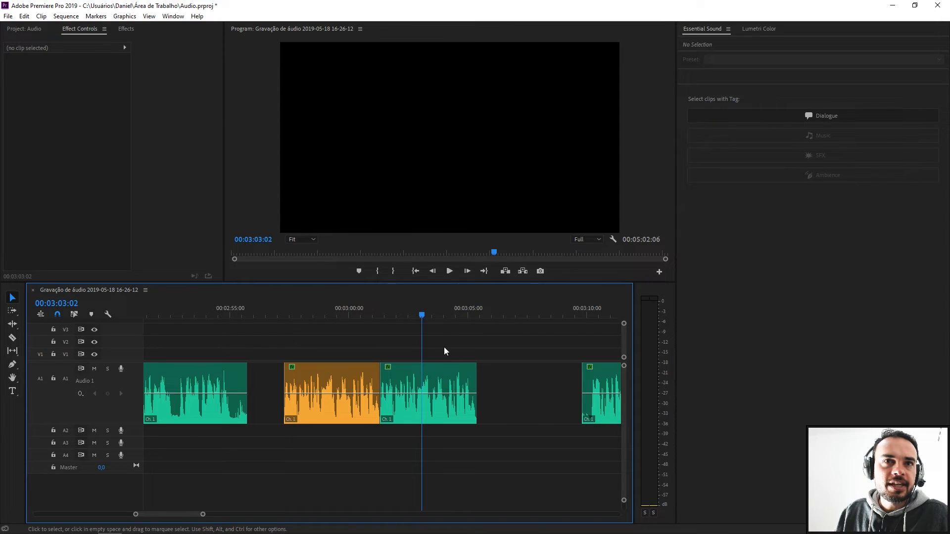
Step: Play the two adjacent speech segments twice from about 00:02:57:05 to compare them with and without the Treble boost
left_click(282, 313)
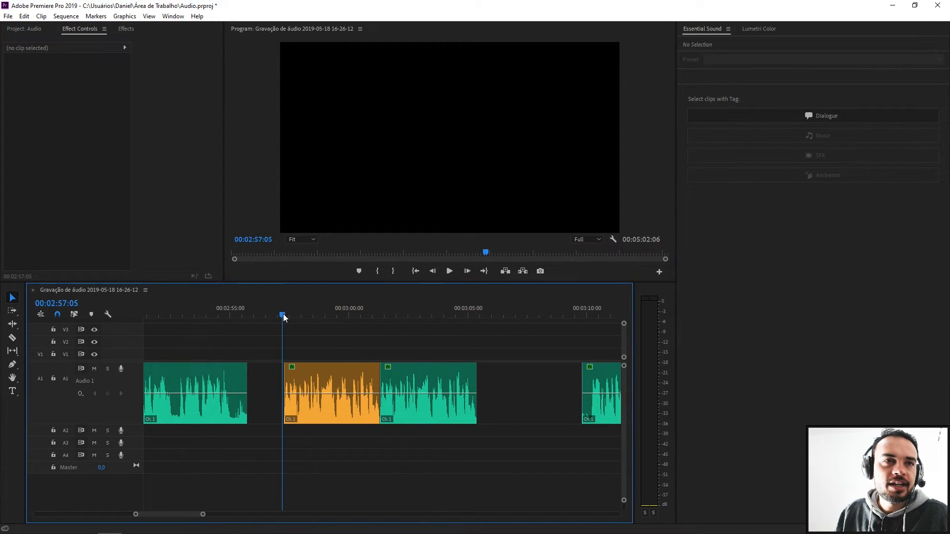
key("space")
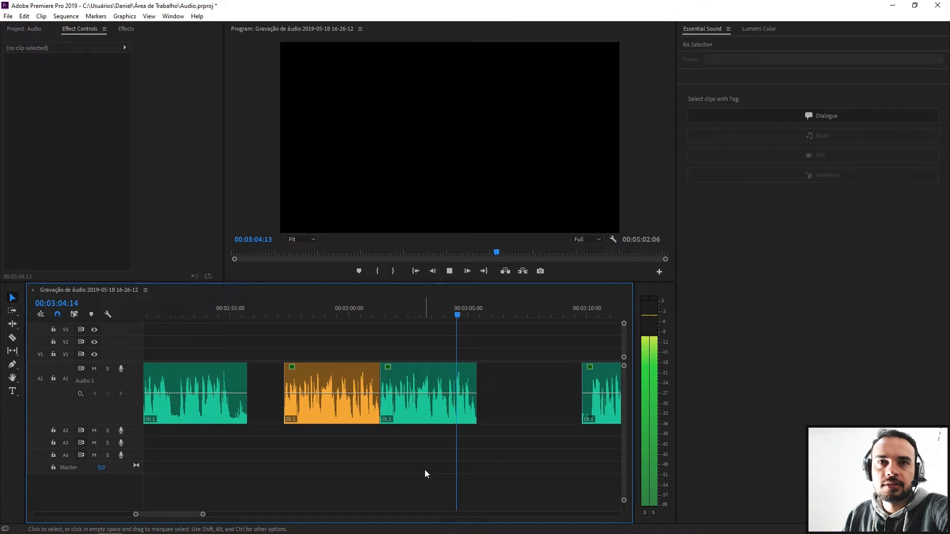
left_click(336, 314)
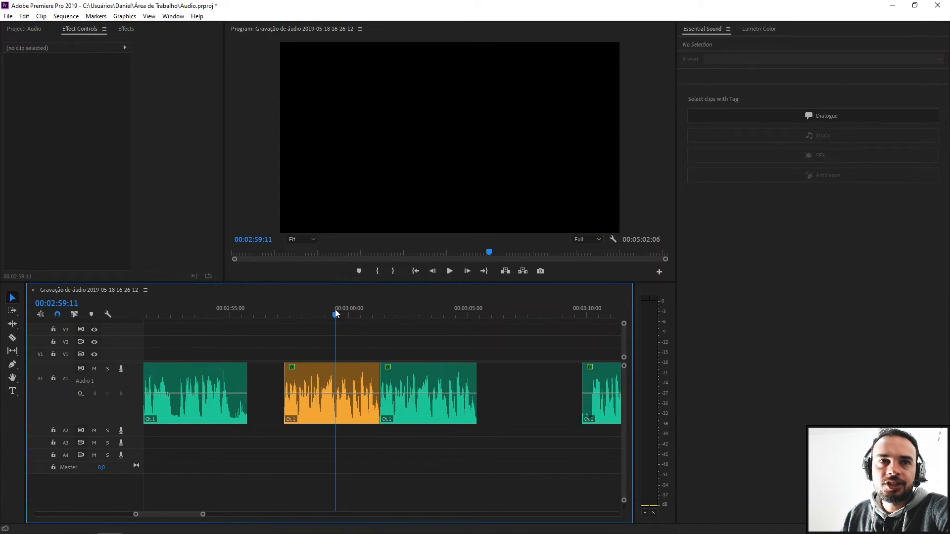
left_click(285, 314)
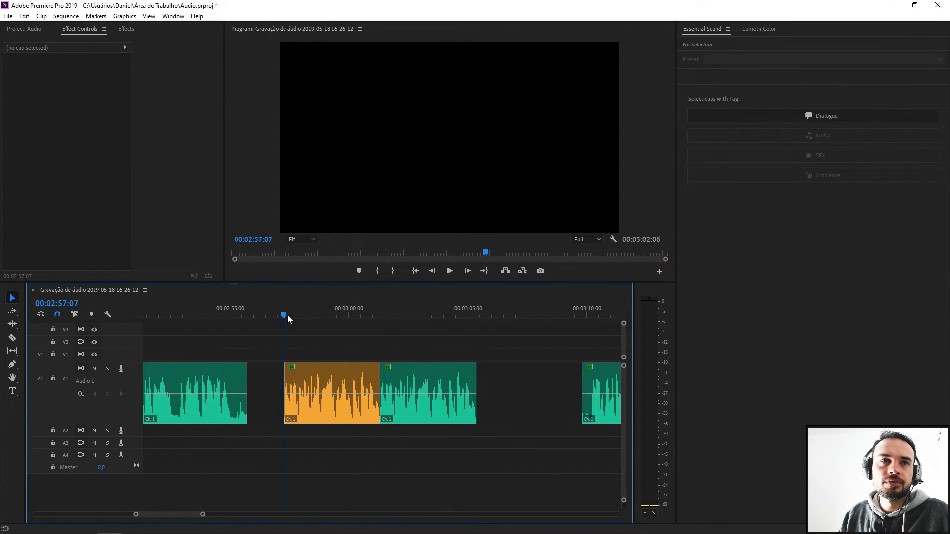
key("space")
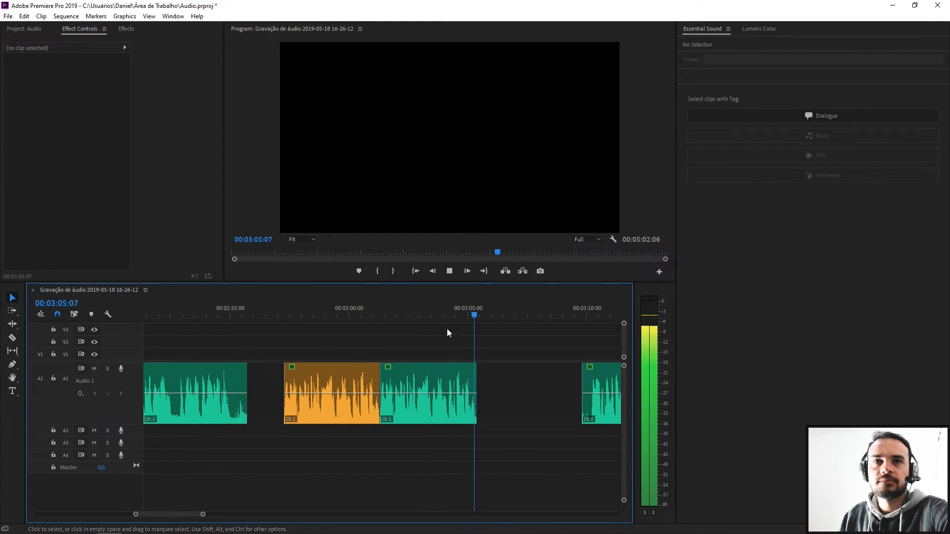
left_click(437, 311)
Step: Undo the label colour, Treble boost, duplicated segment, shifted audio and splits to restore the continuous voice clip
key("minus")
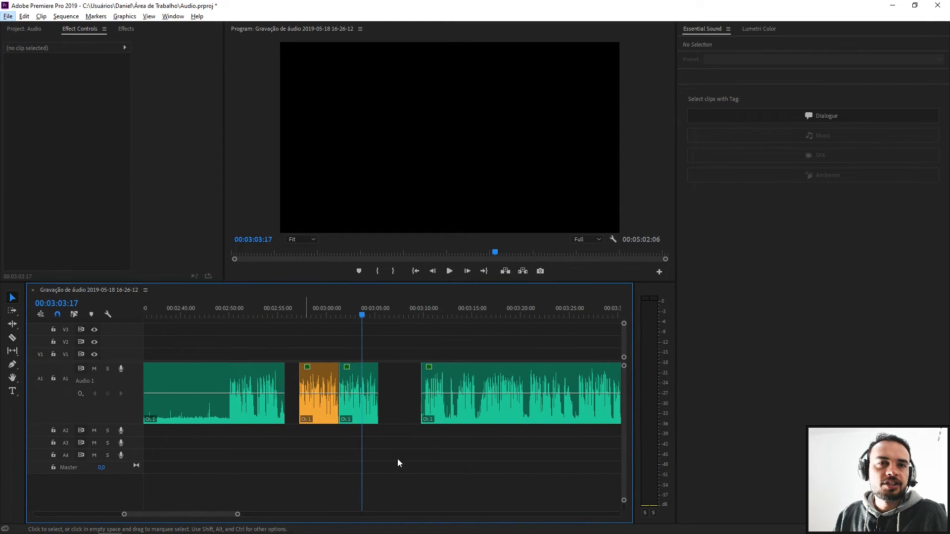
key("ctrl+z")
key("ctrl+z")
key("ctrl+z")
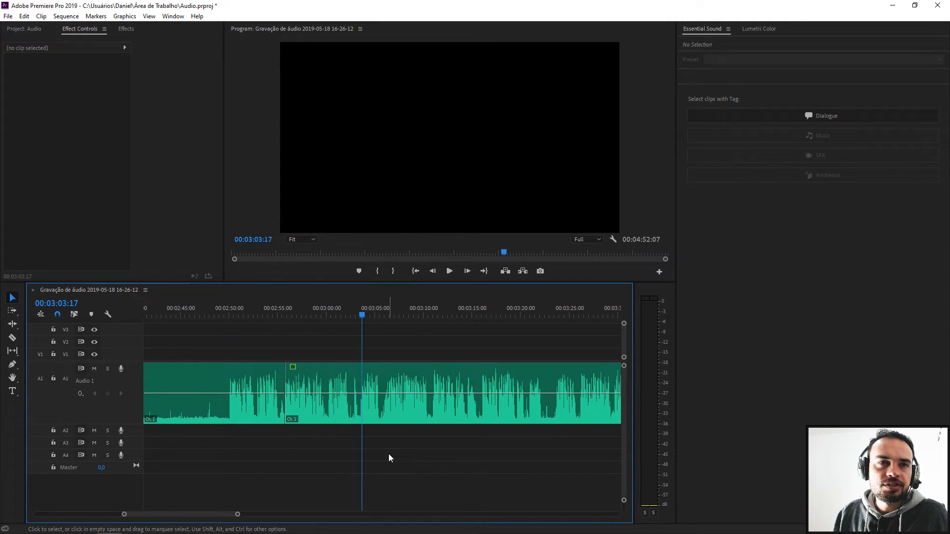
scroll(210, 424, "up", 3)
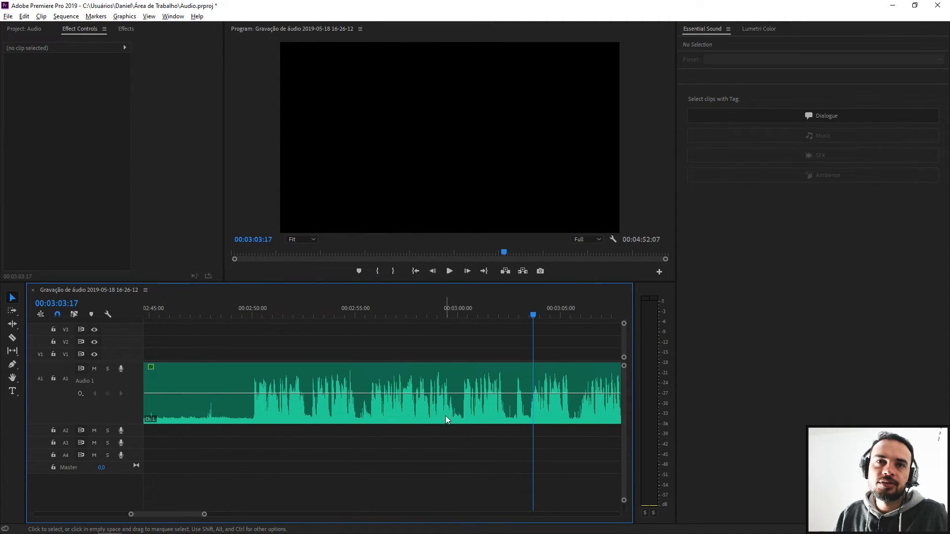
scroll(392, 391, "down", 2)
scroll(391, 390, "up", 2)
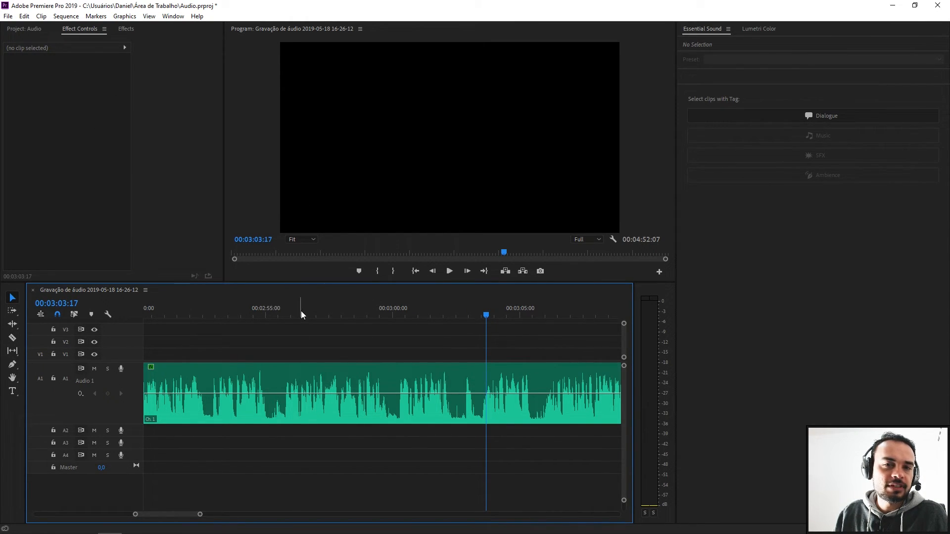
Step: Set the Treble Boost of the whole voice clip to 10 dB
left_click(369, 391)
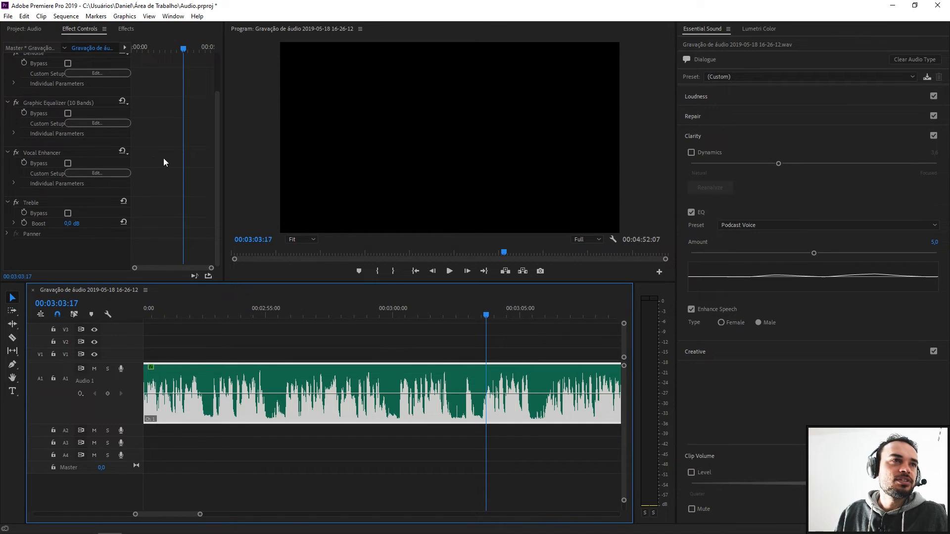
left_click(71, 224)
type("10")
key("Return")
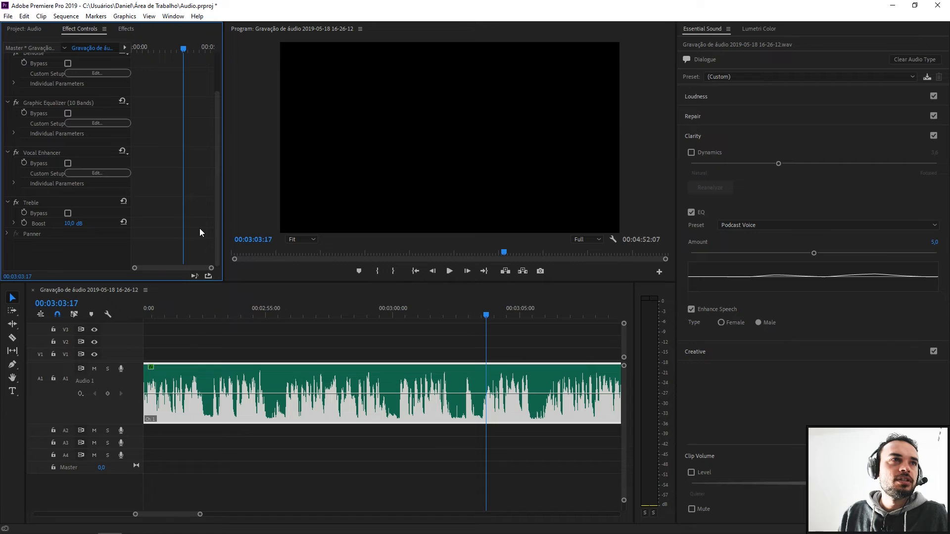
scroll(328, 370, "down", 1)
scroll(328, 370, "down", 4)
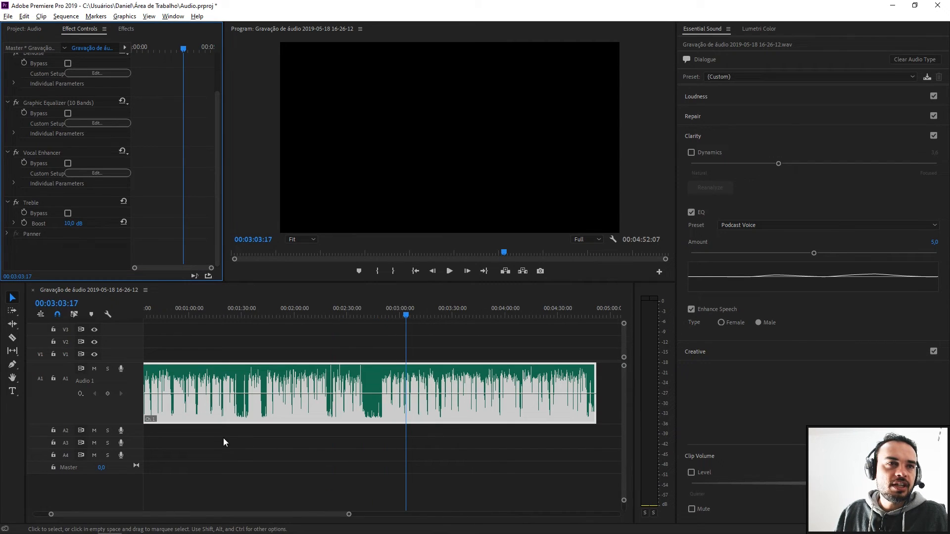
Step: Duplicate the voice clip onto Audio 2, give the copy an orange label colour and increase the Audio 2 track height
left_click_drag(237, 420, 238, 436)
right_click(180, 432)
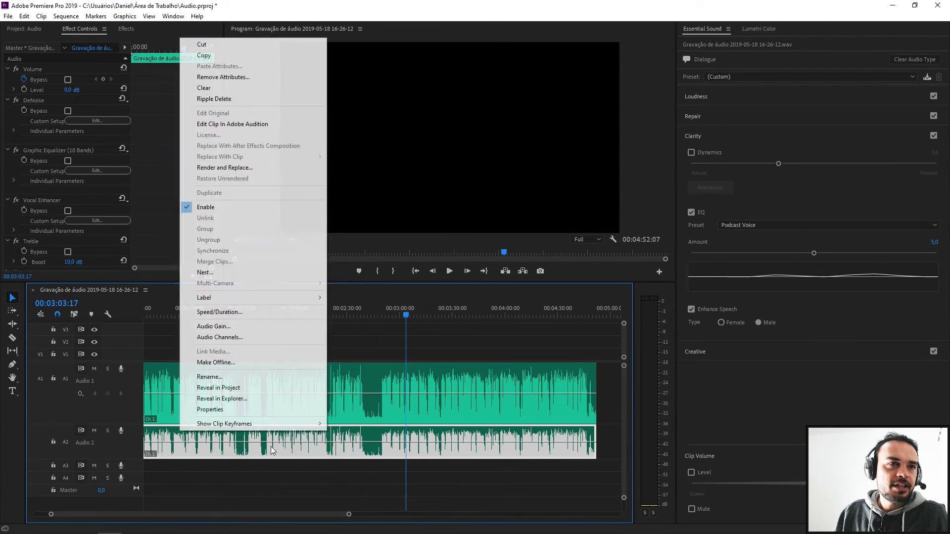
mouse_move(243, 297)
left_click(371, 398)
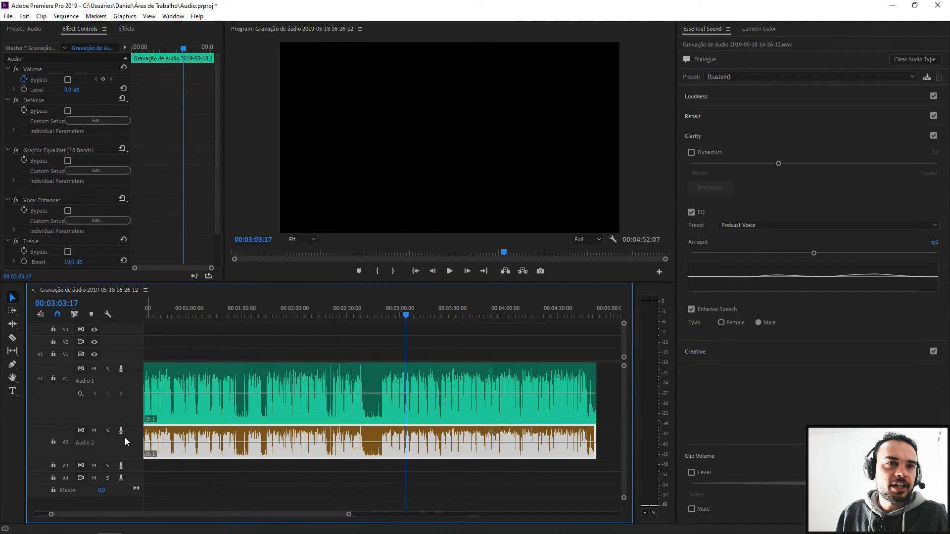
left_click_drag(137, 461, 137, 476)
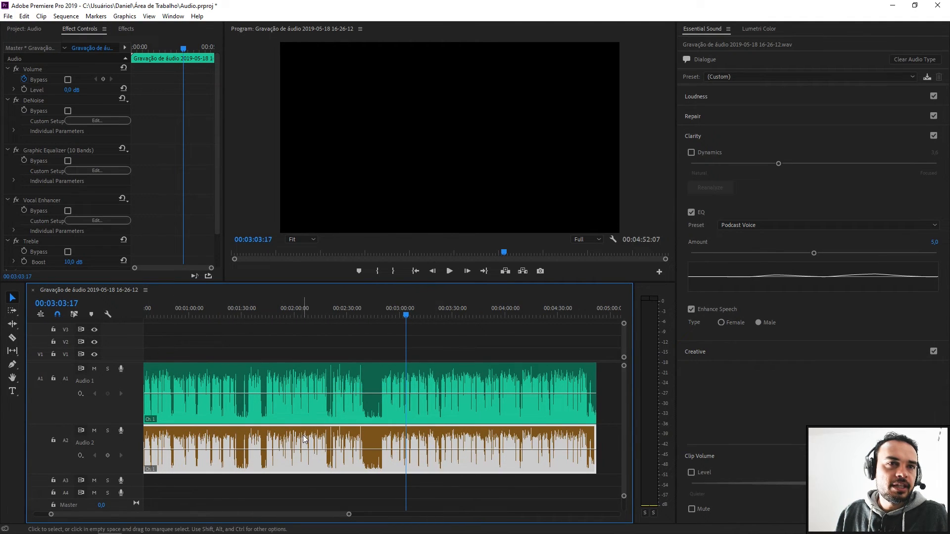
Step: Remove the Treble, Vocal Enhancer, Graphic Equalizer (10 Bands) and DeNoise effects from the Audio 2 copy
left_click(31, 241)
key("Delete")
left_click(39, 183)
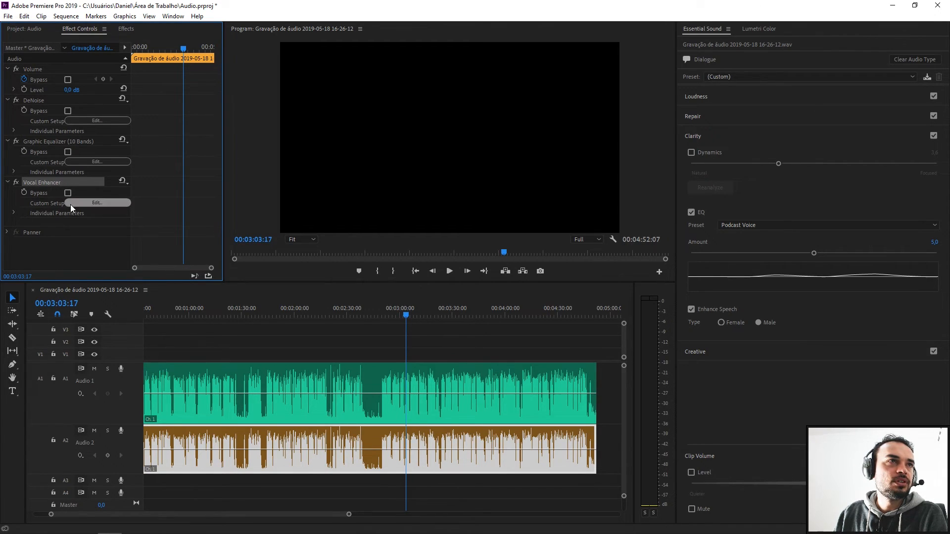
key("Delete")
left_click(41, 151)
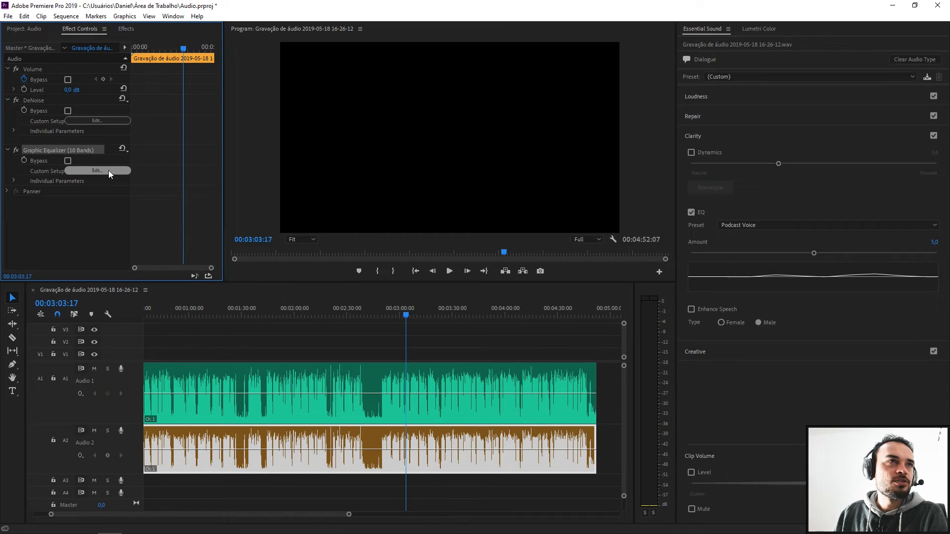
key("Delete")
left_click(39, 99)
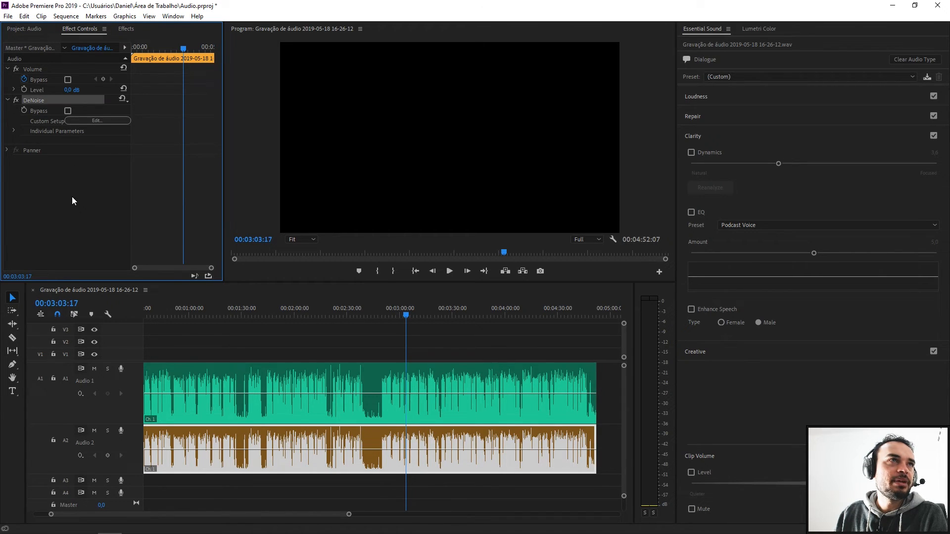
key("Delete")
Step: Lower the audio gain of the Audio 2 copy
left_click(417, 419)
key("g")
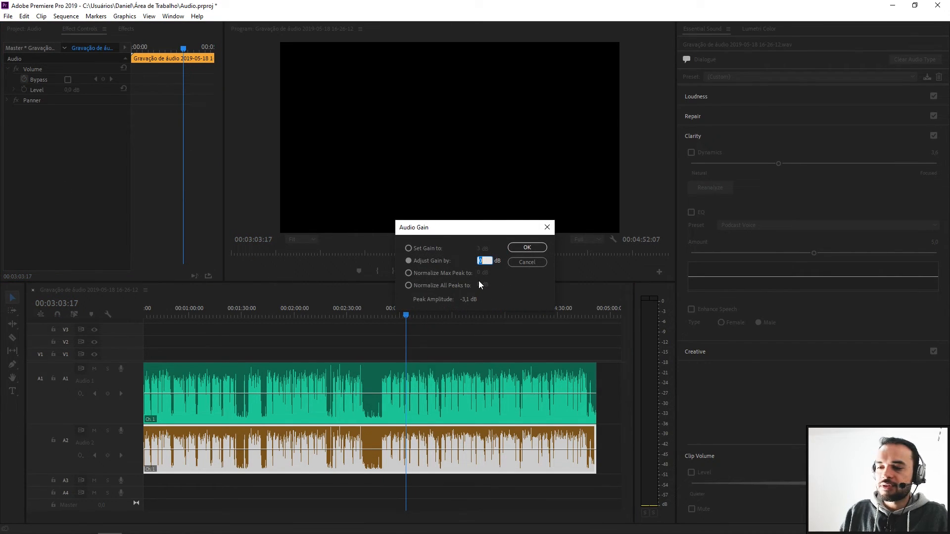
key("Return")
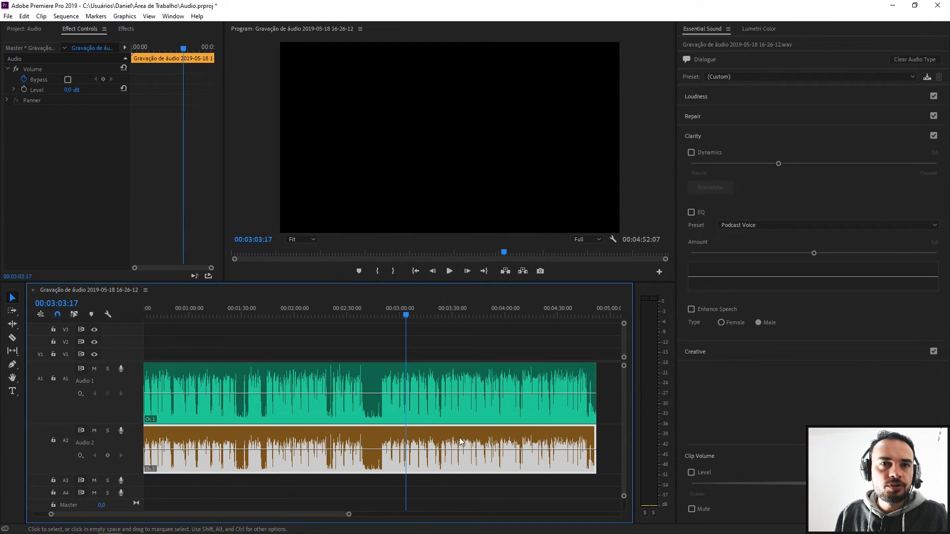
key("ctrl+shift+a")
left_click(435, 439)
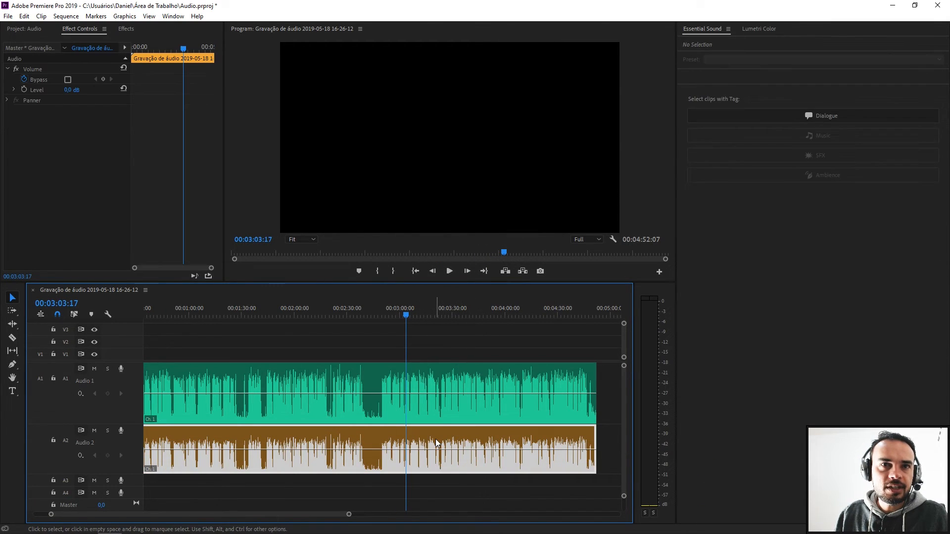
key("g")
key("Return")
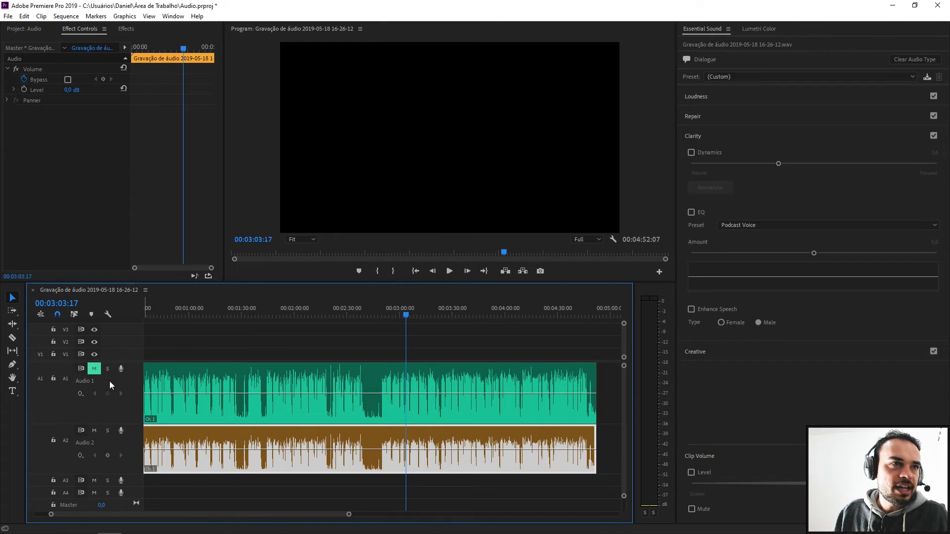
Step: With Audio 1 muted, play the unprocessed voice on Audio 2 from 00:02:49:23 to about 00:02:55:04
scroll(275, 483, "up", 5)
scroll(154, 439, "down", 5)
scroll(285, 386, "up", 4)
left_click(283, 307)
key("Left")
key("Left")
key("Left")
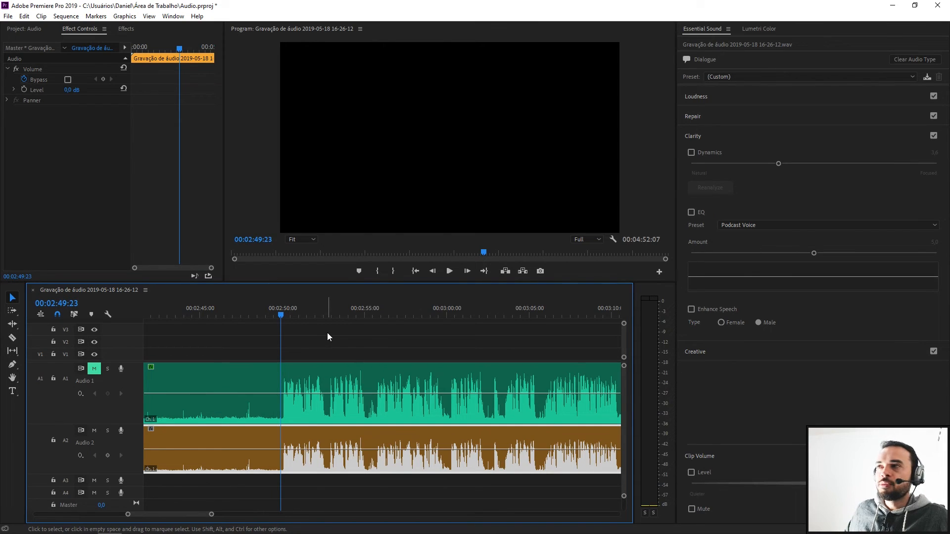
key("space")
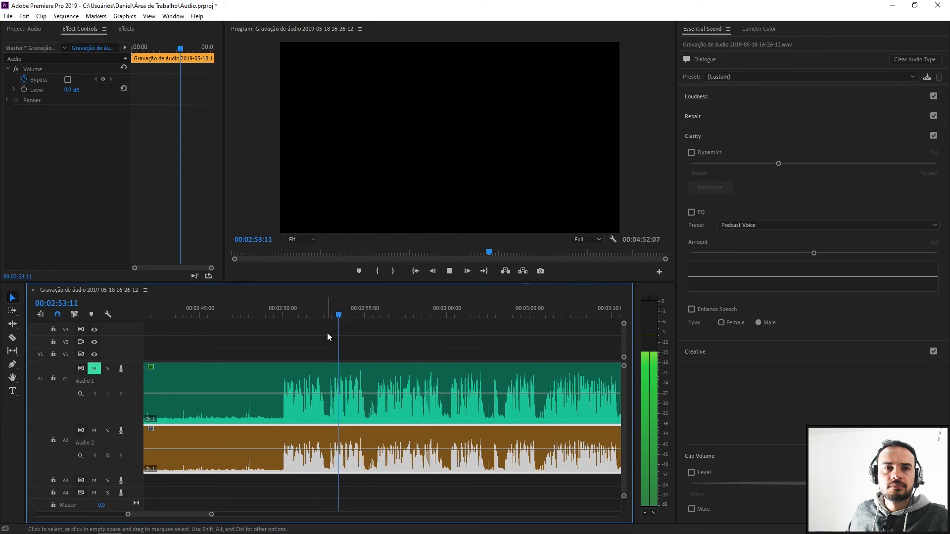
key("space")
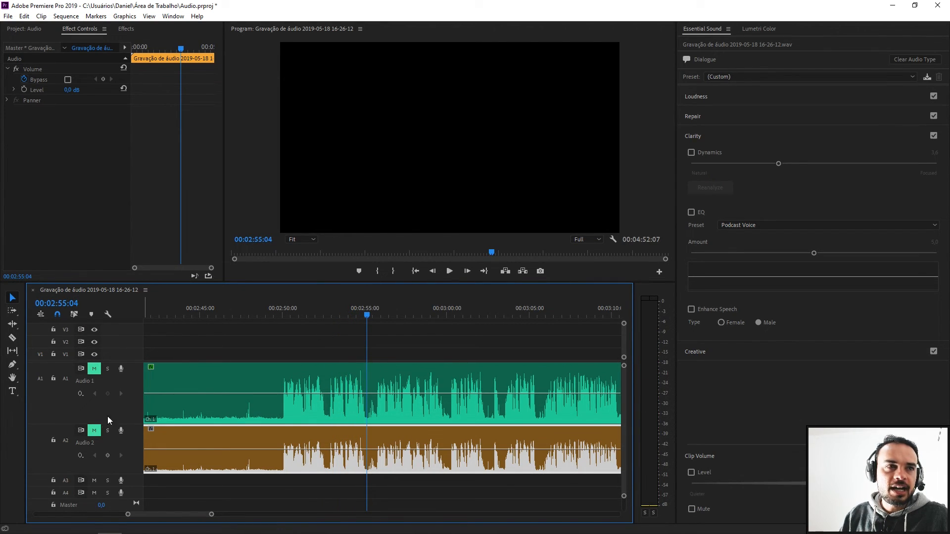
Step: Unmute Audio 1 and, with Audio 2 muted, play the processed voice from 00:02:49:23 to about 00:02:55:02
left_click(94, 370)
left_click(279, 314)
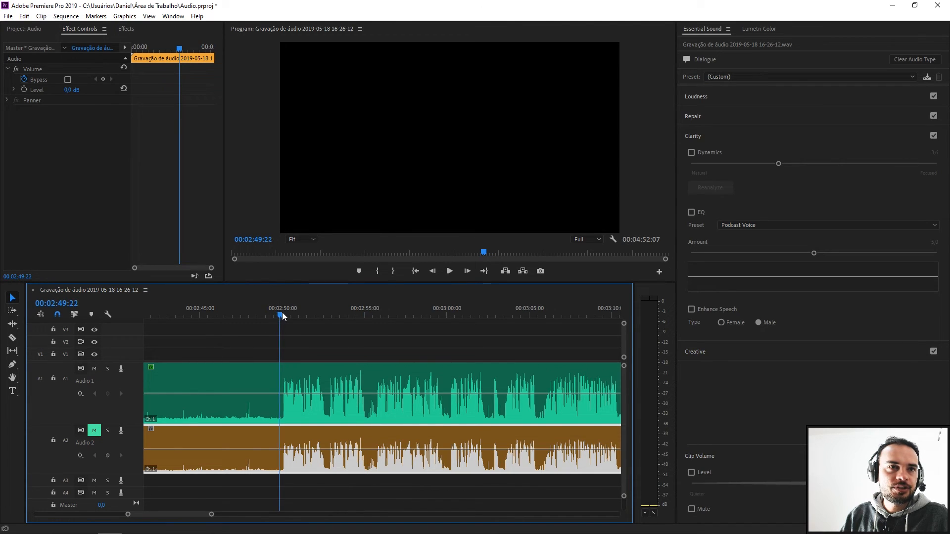
left_click(321, 375)
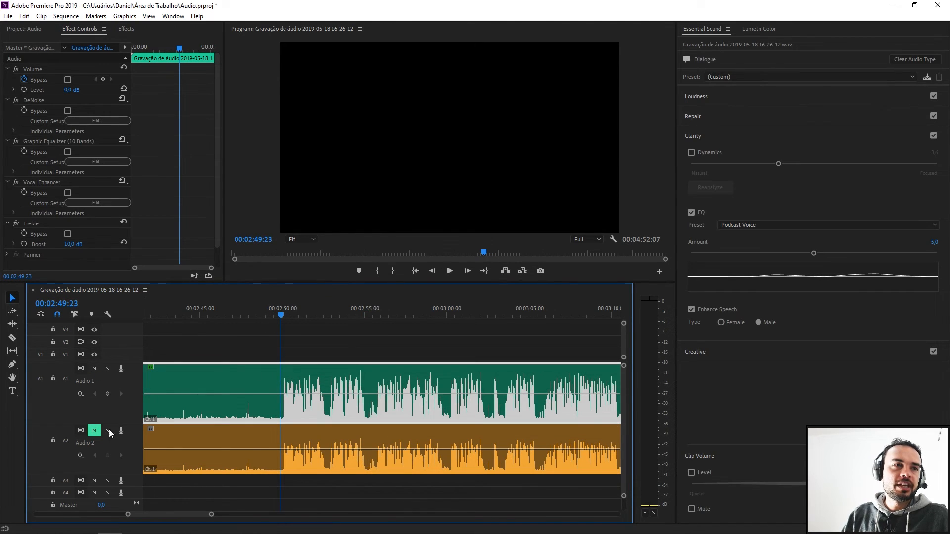
left_click(349, 345)
key("space")
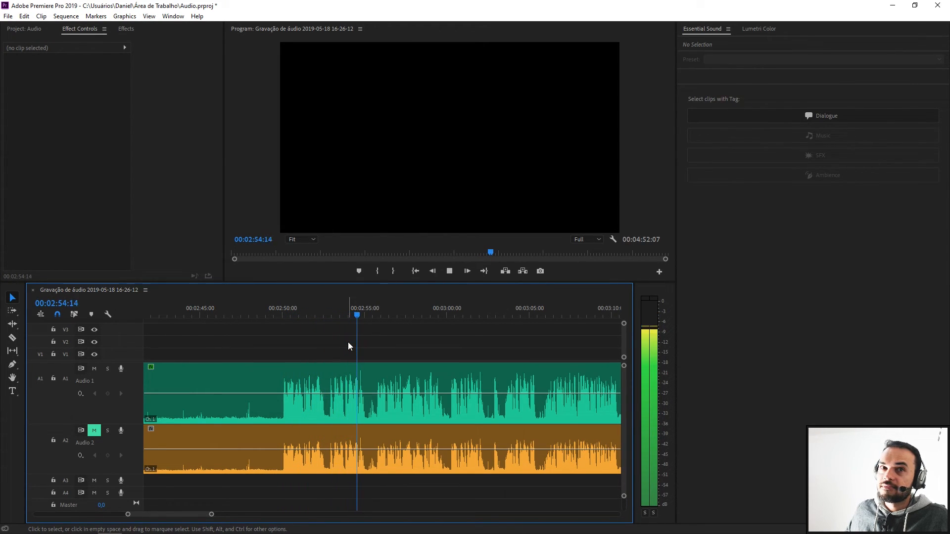
key("space")
Step: Split the clips on both audio tracks at about 00:02:50:00 and at 00:02:55:04 and delete everything outside that range
scroll(303, 415, "down", 2)
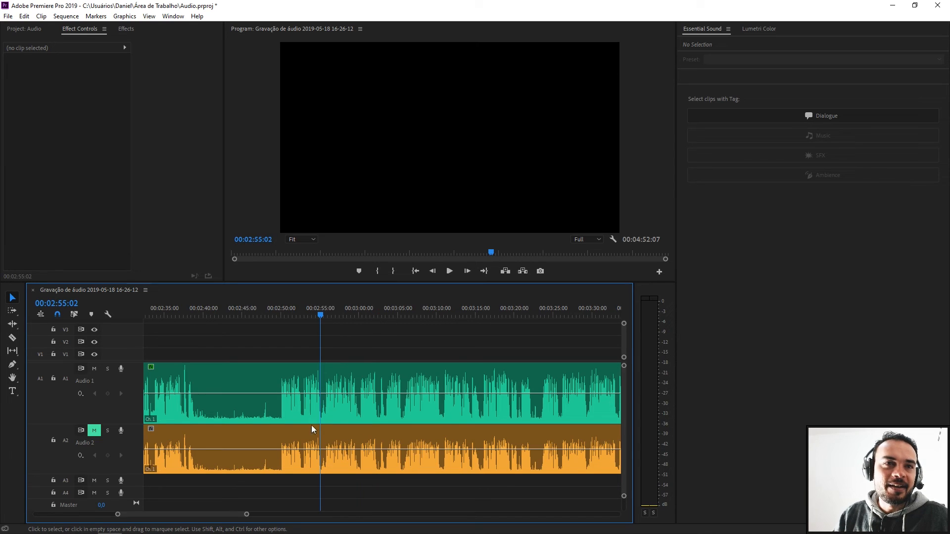
left_click(272, 304)
key("ctrl+k")
left_click_drag(272, 304, 349, 316)
key("ctrl+k")
left_click_drag(417, 328, 454, 503)
key("Delete")
left_click_drag(242, 502, 210, 350)
key("Delete")
Step: Move the unprocessed orange segment onto Audio 1 directly before the processed segment and unmute Audio 2
left_click_drag(296, 442, 216, 393)
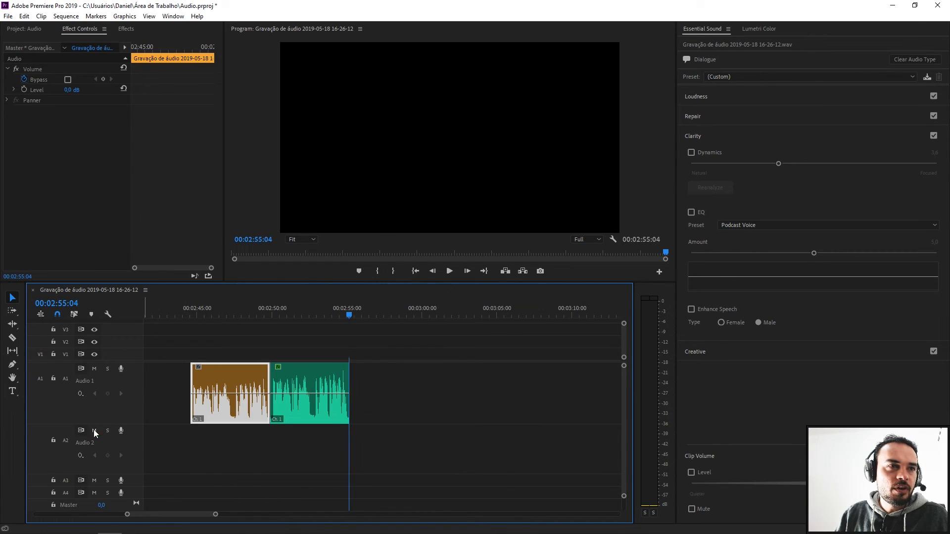
key("minus")
key("equal")
key("equal")
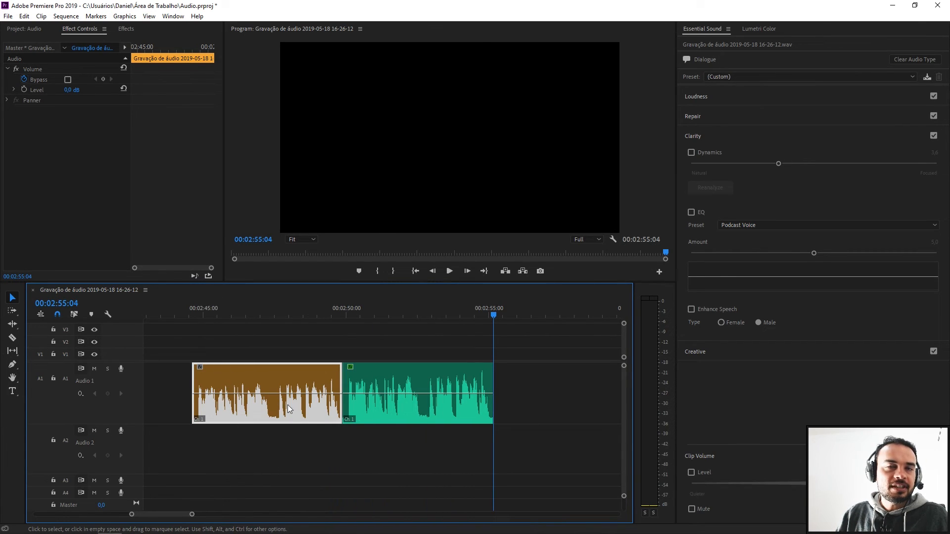
Step: Play the unprocessed and processed segments in sequence from 00:02:44:10
left_click(186, 310)
left_click(396, 464)
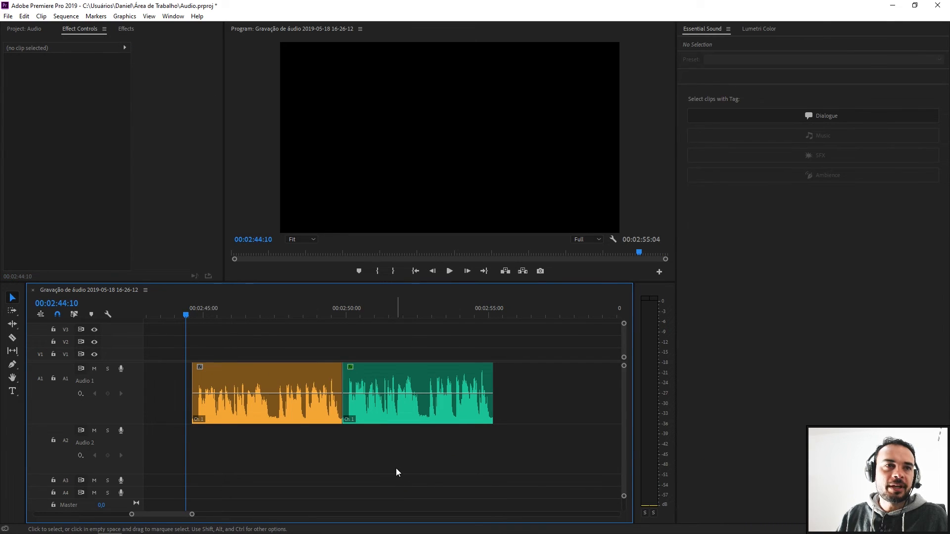
key("space")
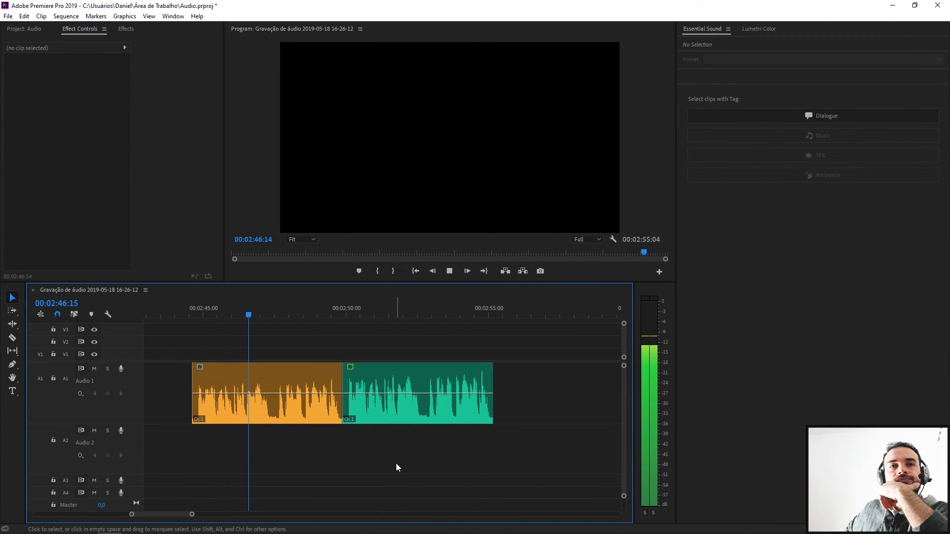